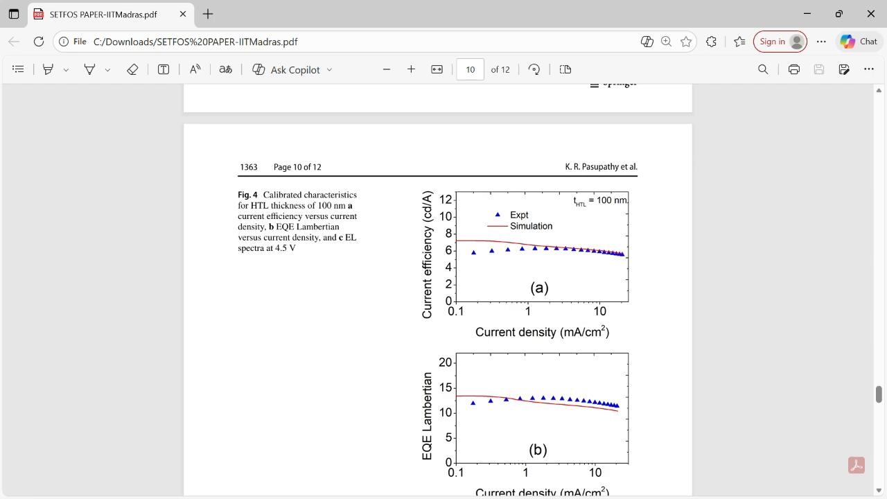
Review the paper's figures on efficiency, EL spectra, current-voltage calibration and energy levels, back to its title and abstract
{"action": "scroll", "coordinate": [438, 291], "scroll_direction": "down", "scroll_amount": 2}
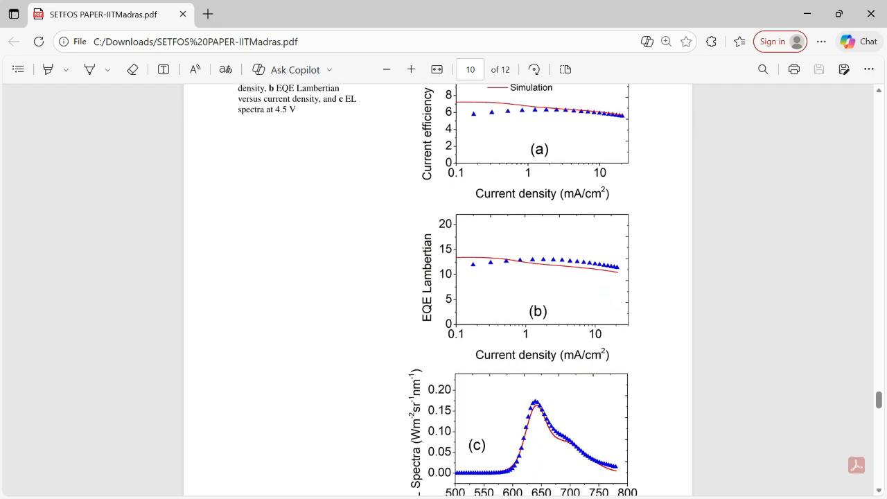
{"action": "scroll", "coordinate": [438, 291], "scroll_direction": "down", "scroll_amount": 3}
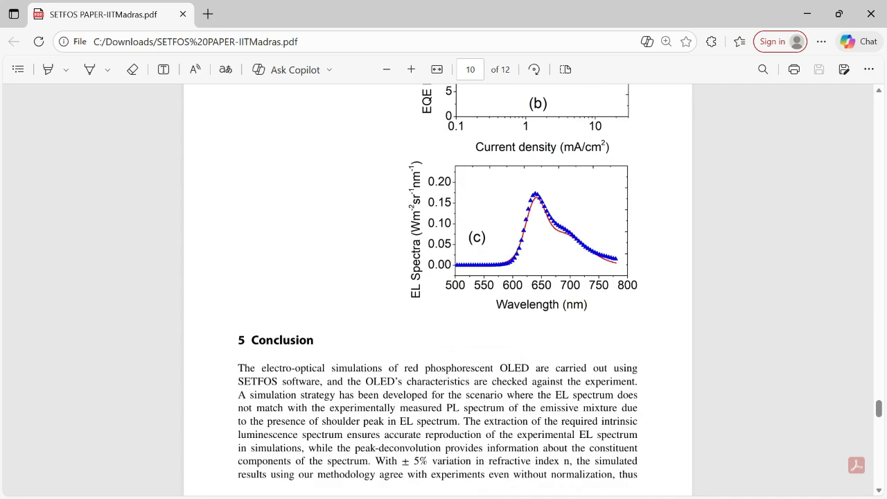
{"action": "scroll", "coordinate": [438, 291], "scroll_direction": "up", "scroll_amount": 18}
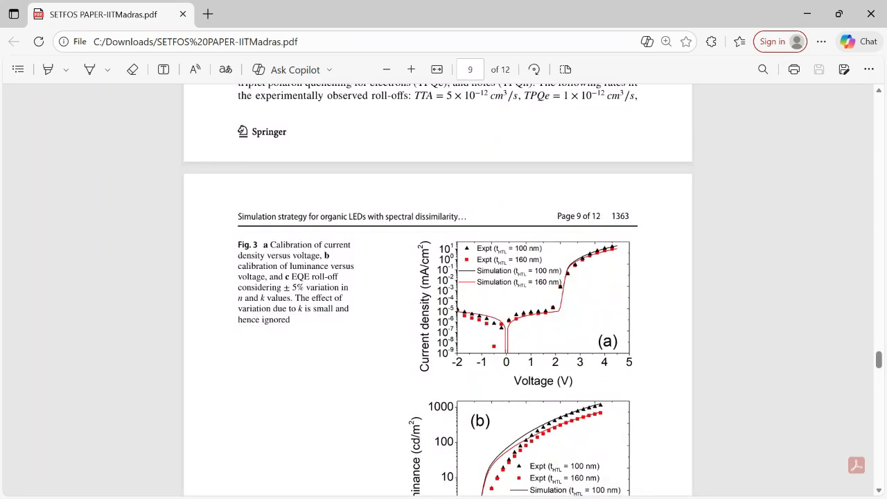
{"action": "scroll", "coordinate": [439, 291], "scroll_direction": "up", "scroll_amount": 20}
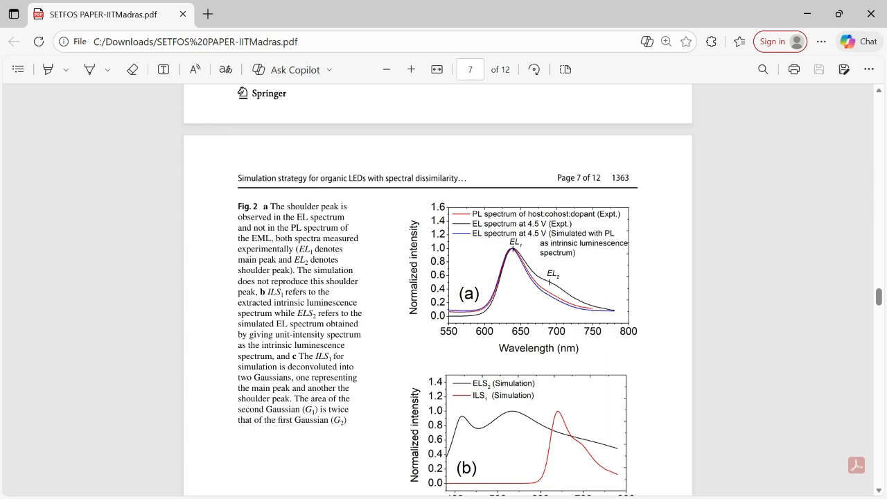
{"action": "scroll", "coordinate": [438, 291], "scroll_direction": "up", "scroll_amount": 1}
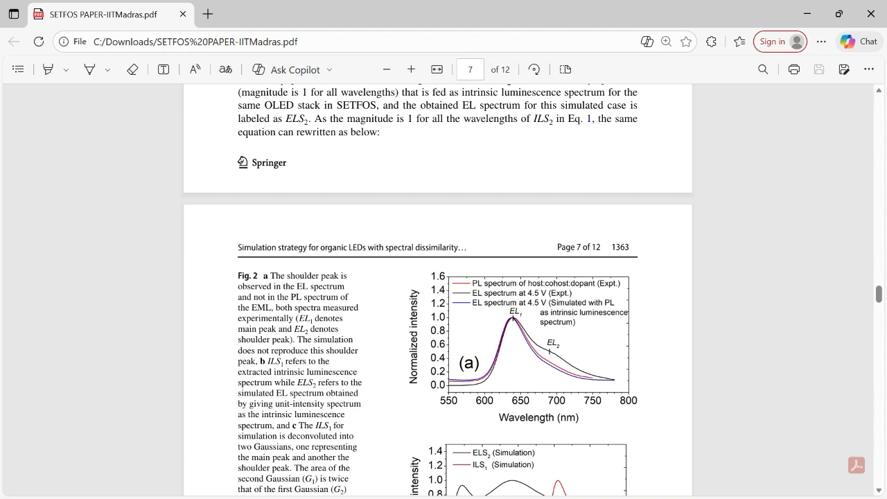
{"action": "scroll", "coordinate": [438, 289], "scroll_direction": "down", "scroll_amount": 2}
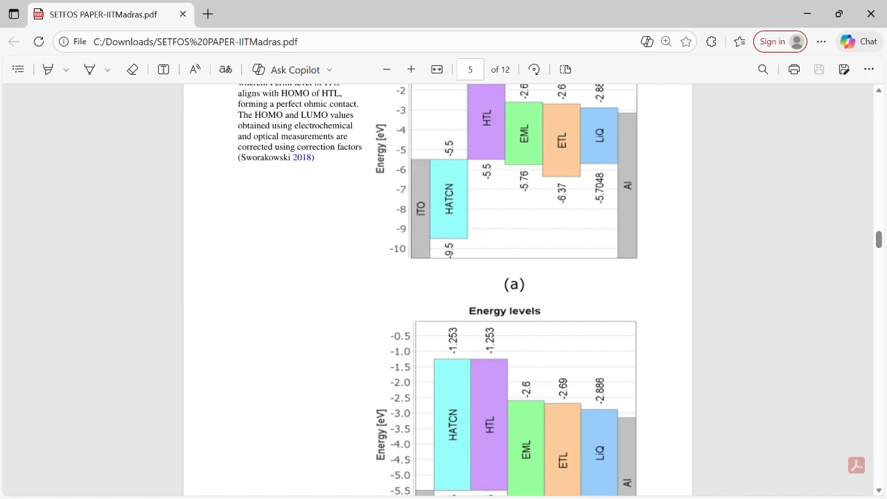
{"action": "scroll", "coordinate": [438, 290], "scroll_direction": "down", "scroll_amount": 2}
{"action": "scroll", "coordinate": [438, 290], "scroll_direction": "up", "scroll_amount": 9}
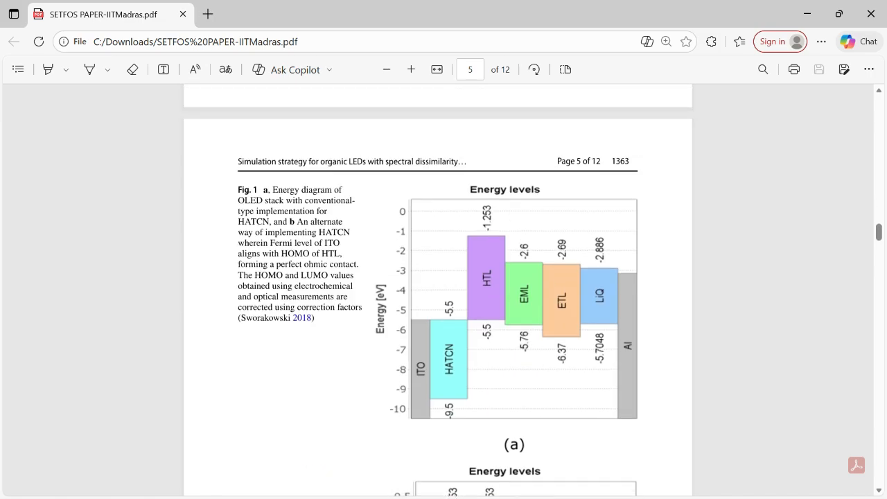
{"action": "scroll", "coordinate": [438, 289], "scroll_direction": "up", "scroll_amount": 4}
{"action": "scroll", "coordinate": [438, 290], "scroll_direction": "down", "scroll_amount": 2}
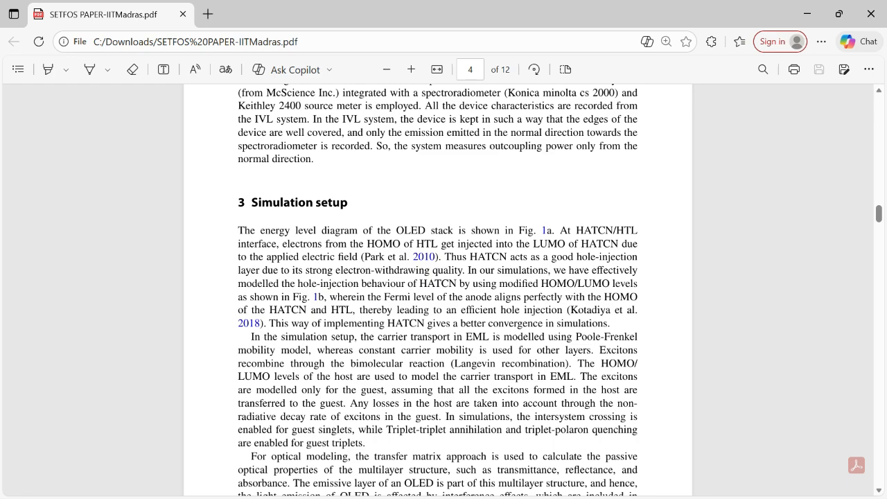
{"action": "scroll", "coordinate": [438, 290], "scroll_direction": "up", "scroll_amount": 15}
{"action": "scroll", "coordinate": [438, 289], "scroll_direction": "up", "scroll_amount": 9}
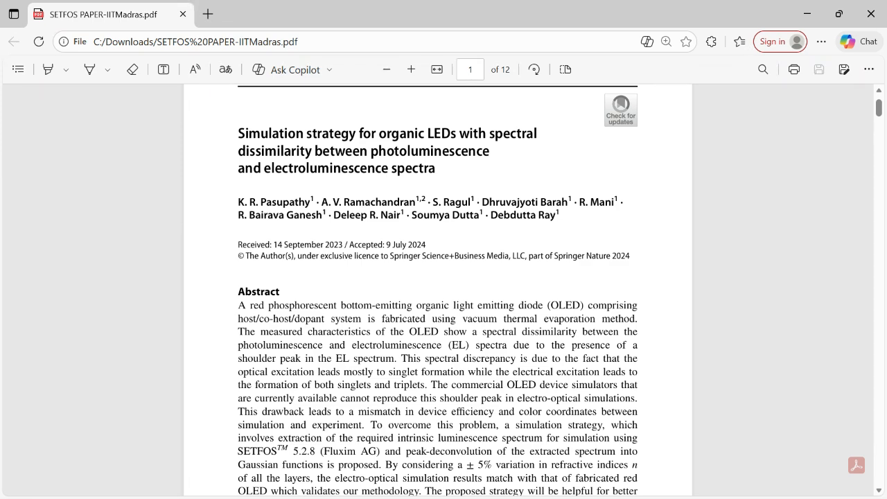
Read the paper's introduction, simulation setup and experimental section, examining the OLED stack details for layer materials and thicknesses
{"action": "scroll", "coordinate": [438, 290], "scroll_direction": "down", "scroll_amount": 10}
{"action": "scroll", "coordinate": [438, 290], "scroll_direction": "down", "scroll_amount": 10}
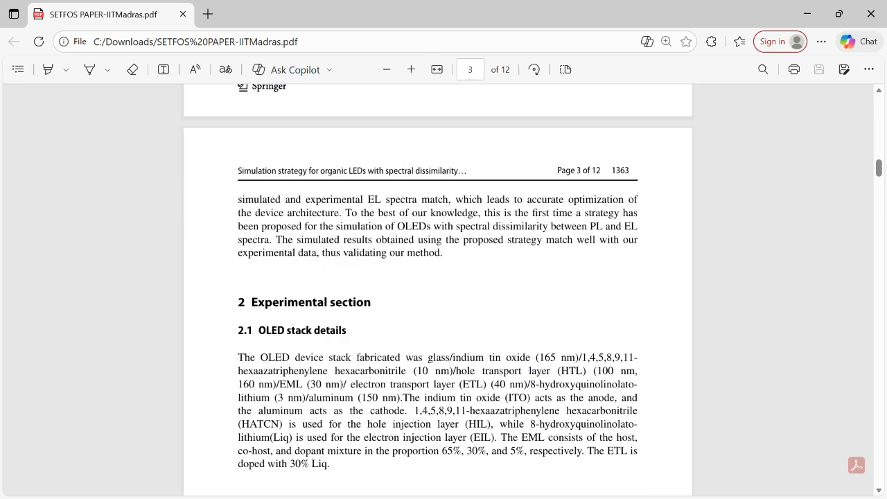
{"action": "scroll", "coordinate": [438, 290], "scroll_direction": "down", "scroll_amount": 1}
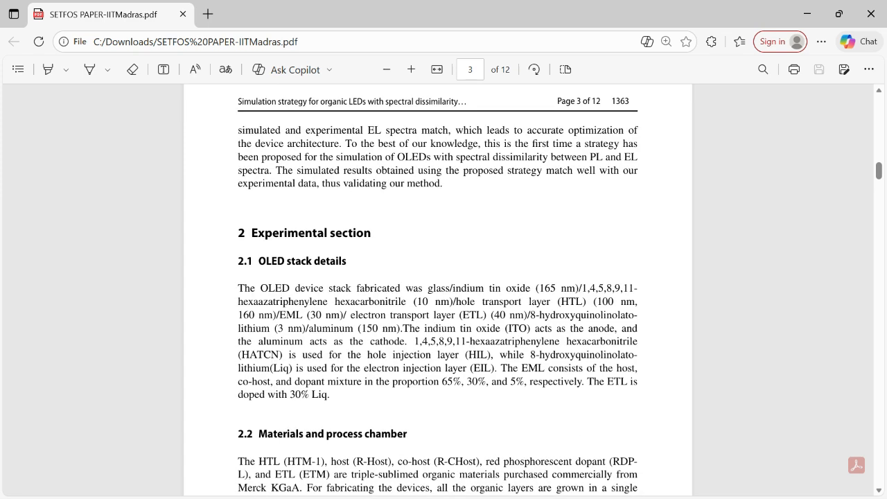
{"action": "scroll", "coordinate": [439, 290], "scroll_direction": "down", "scroll_amount": 2}
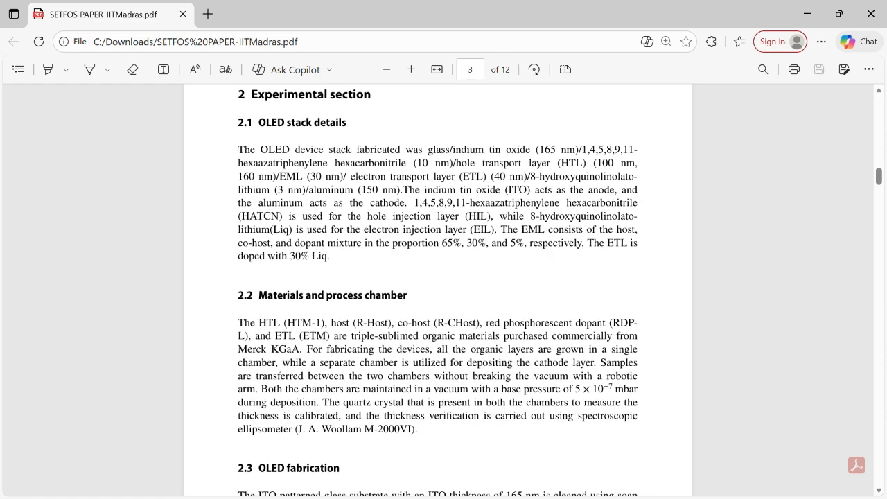
{"action": "scroll", "coordinate": [438, 290], "scroll_direction": "down", "scroll_amount": 2}
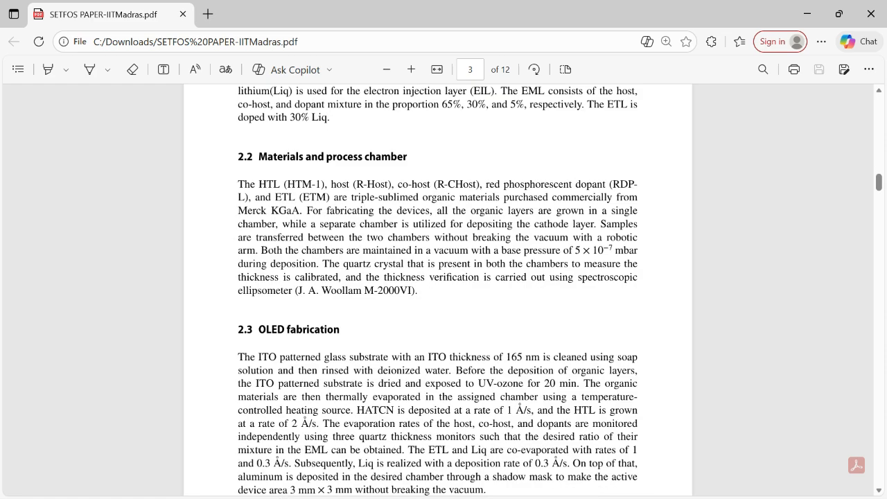
{"action": "scroll", "coordinate": [438, 290], "scroll_direction": "down", "scroll_amount": 7}
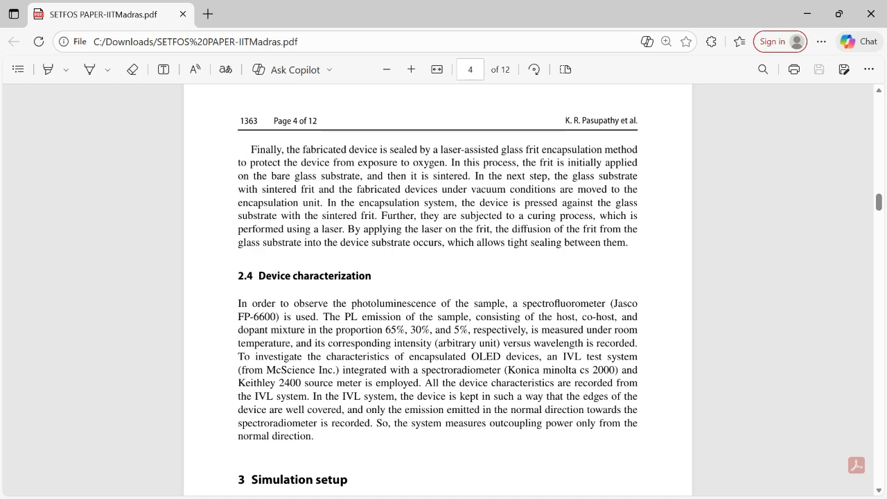
{"action": "scroll", "coordinate": [438, 290], "scroll_direction": "down", "scroll_amount": 4}
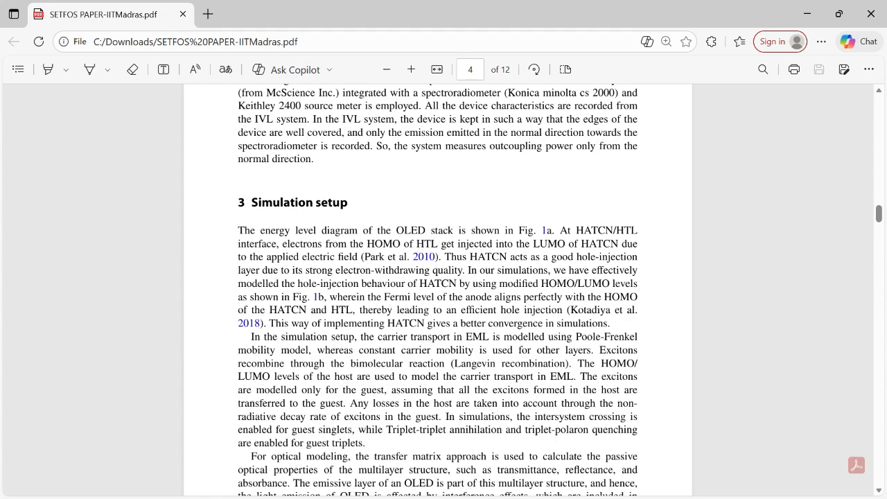
{"action": "scroll", "coordinate": [438, 290], "scroll_direction": "up", "scroll_amount": 12}
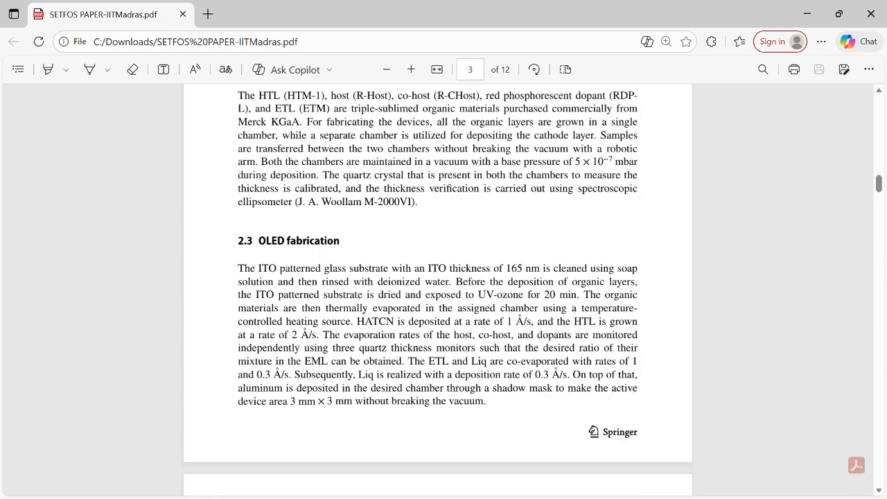
{"action": "scroll", "coordinate": [438, 290], "scroll_direction": "up", "scroll_amount": 5}
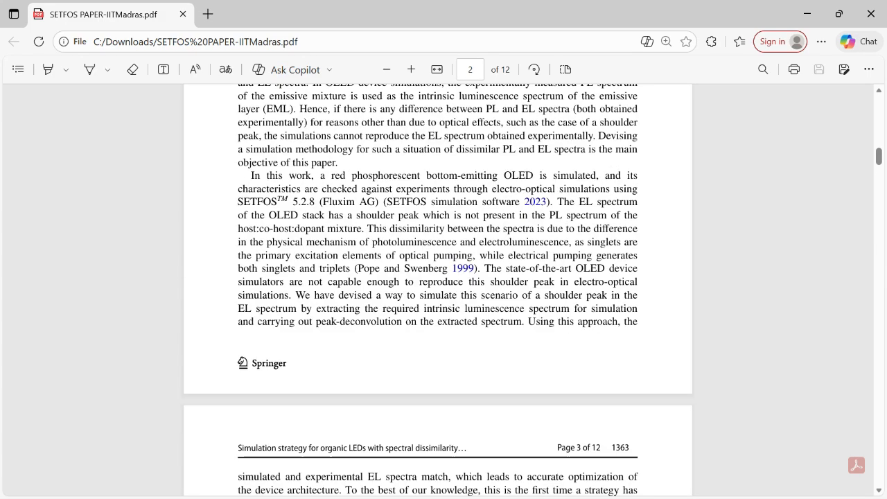
{"action": "scroll", "coordinate": [438, 290], "scroll_direction": "up", "scroll_amount": 8}
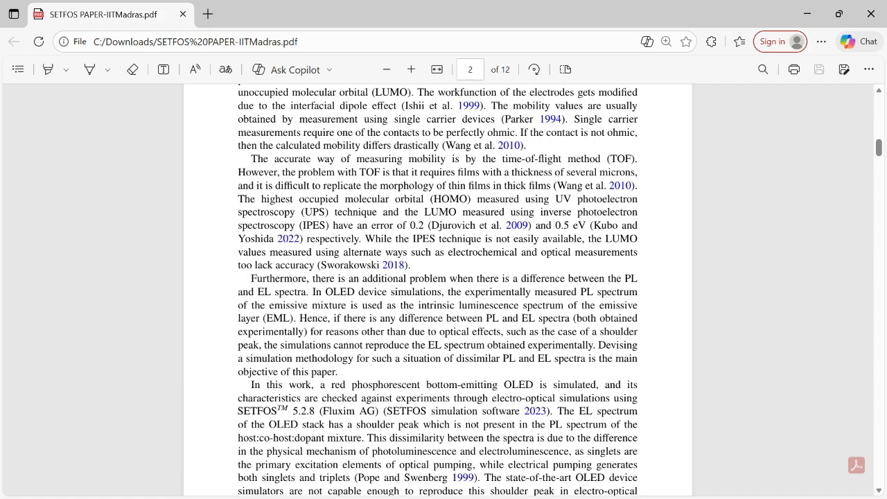
{"action": "scroll", "coordinate": [438, 290], "scroll_direction": "down", "scroll_amount": 12}
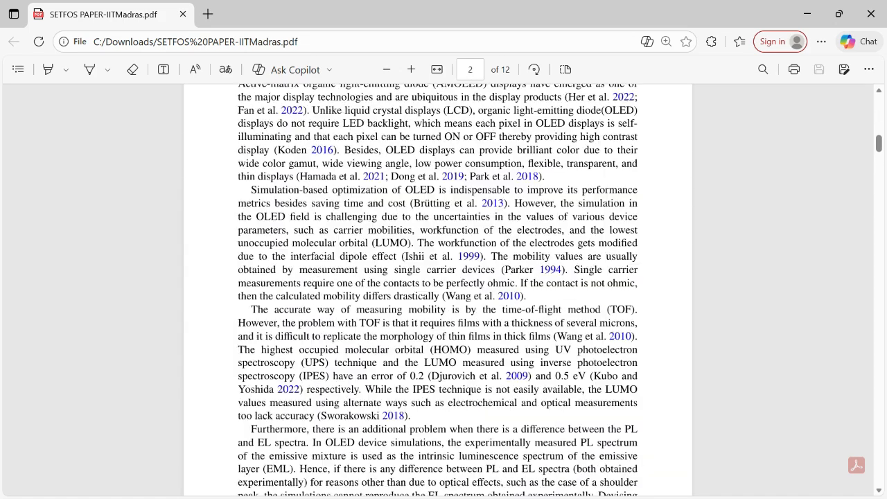
{"action": "scroll", "coordinate": [438, 290], "scroll_direction": "down", "scroll_amount": 3}
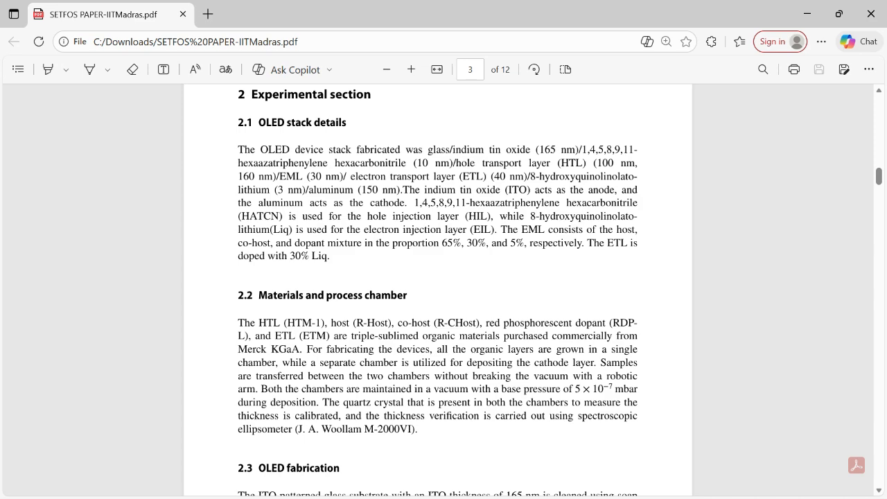
{"action": "scroll", "coordinate": [439, 290], "scroll_direction": "up", "scroll_amount": 1}
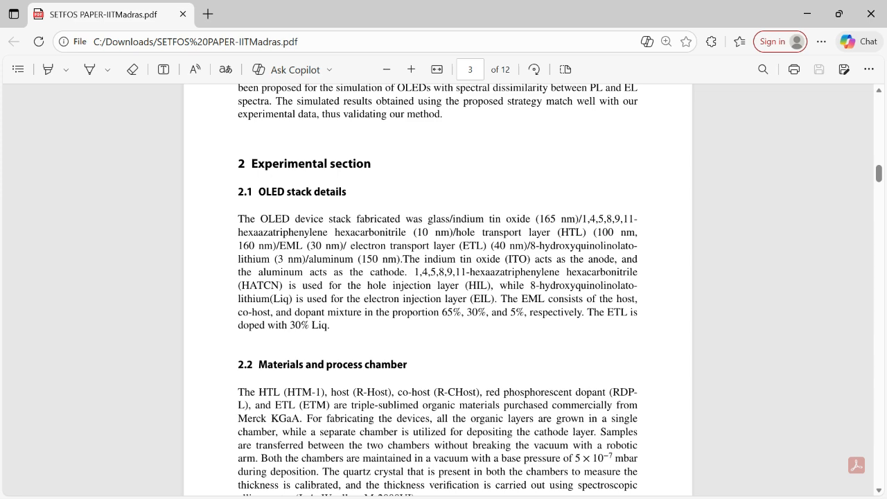
{"action": "scroll", "coordinate": [444, 291], "scroll_direction": "down", "scroll_amount": 1}
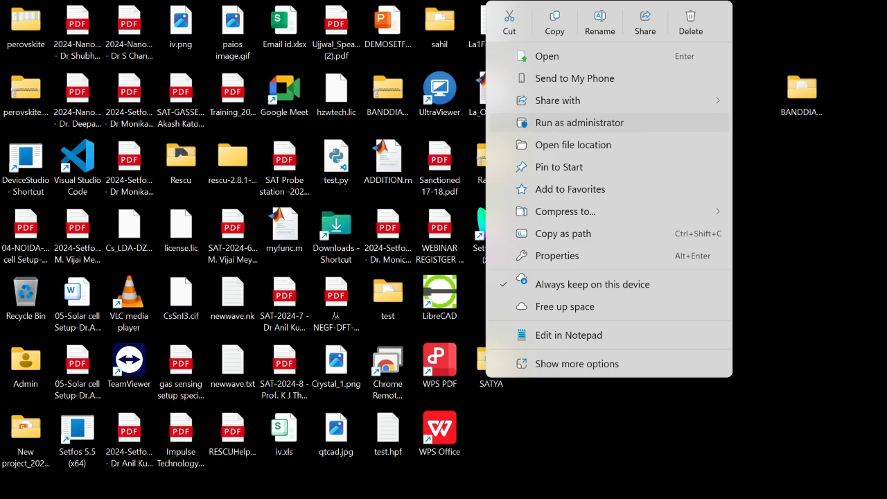
Launch Setfos 6.0 with administrator rights
{"action": "left_click", "coordinate": [580, 122]}
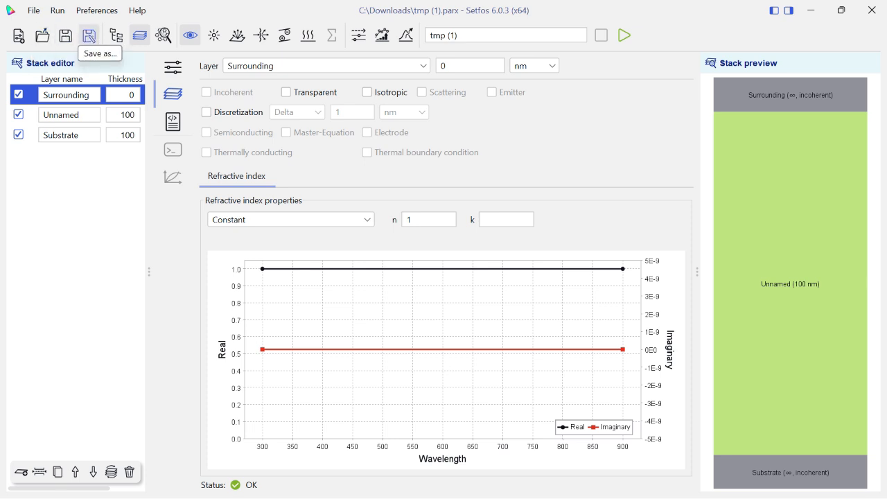
{"action": "left_click", "coordinate": [116, 35]}
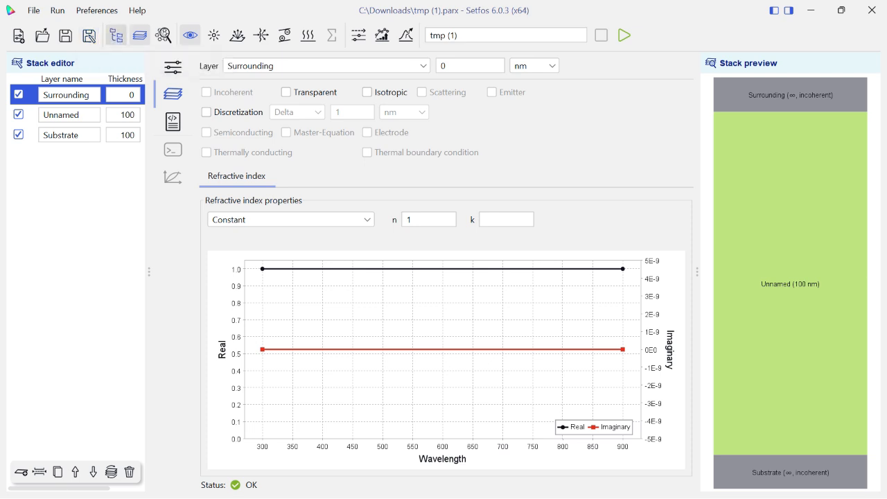
{"action": "left_click", "coordinate": [116, 36]}
{"action": "left_click", "coordinate": [140, 36]}
{"action": "left_click", "coordinate": [140, 35]}
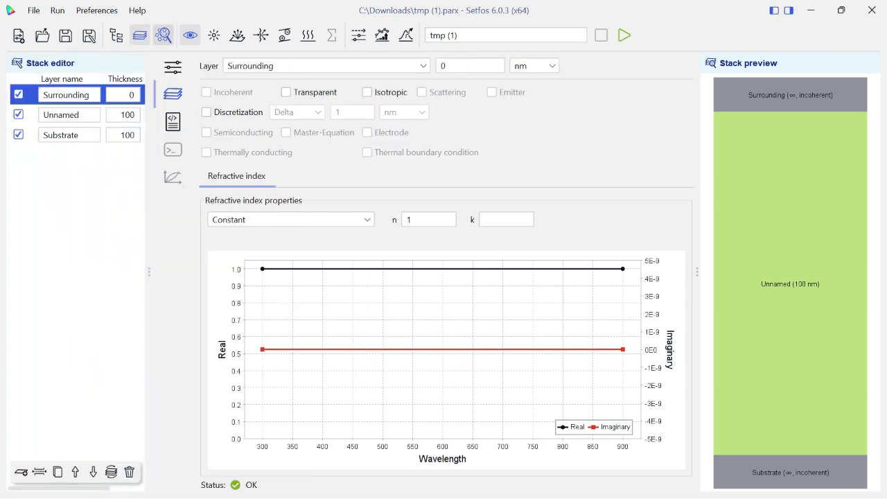
Look through the materials list in the material database, closing the database when finished
{"action": "left_click", "coordinate": [164, 35]}
{"action": "scroll", "coordinate": [236, 263], "scroll_direction": "down", "scroll_amount": 1}
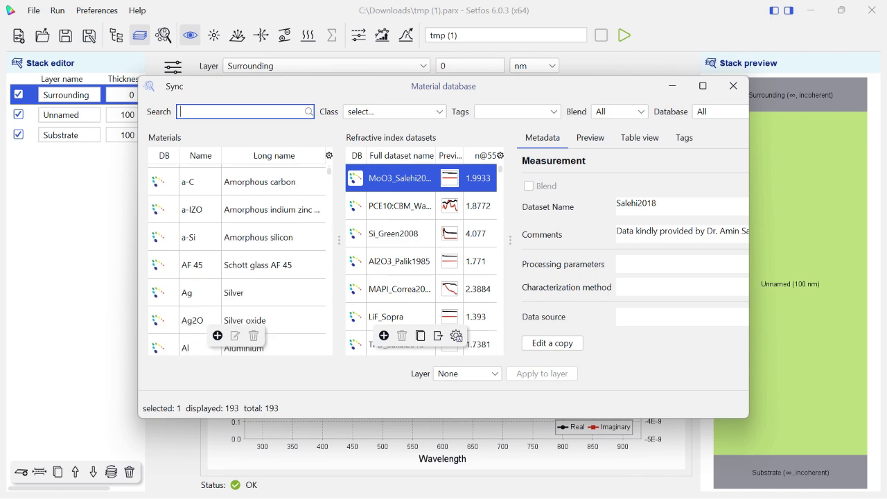
{"action": "scroll", "coordinate": [236, 264], "scroll_direction": "down", "scroll_amount": 4}
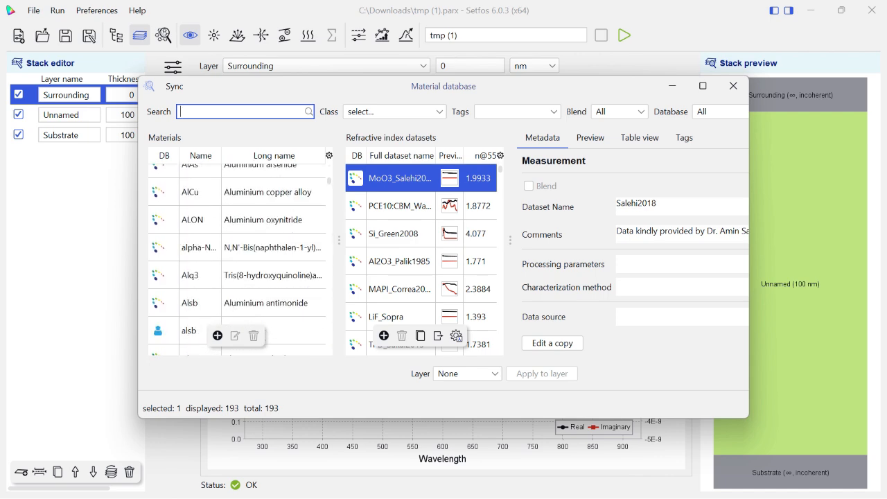
{"action": "scroll", "coordinate": [235, 333], "scroll_direction": "down", "scroll_amount": 2}
{"action": "left_click", "coordinate": [733, 85]}
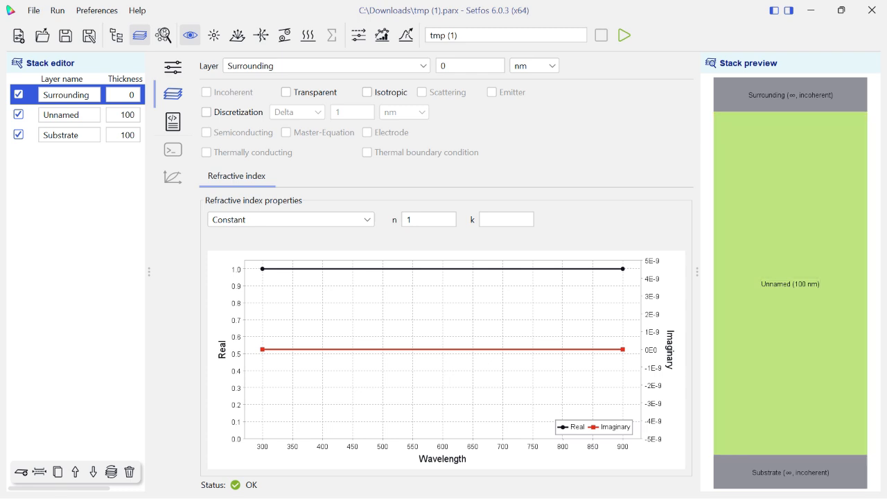
Add four new layers below the Surrounding layer and insert an interface beneath the last added one
{"action": "left_click", "coordinate": [20, 472]}
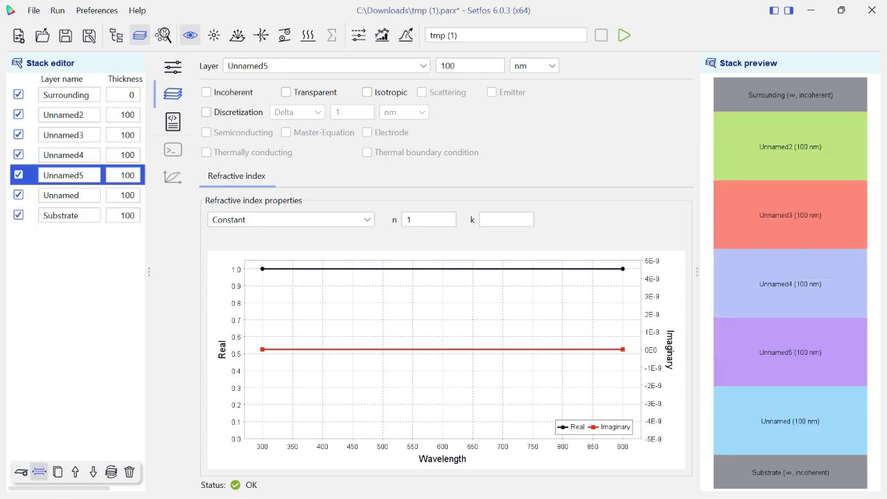
{"action": "left_click", "coordinate": [39, 472]}
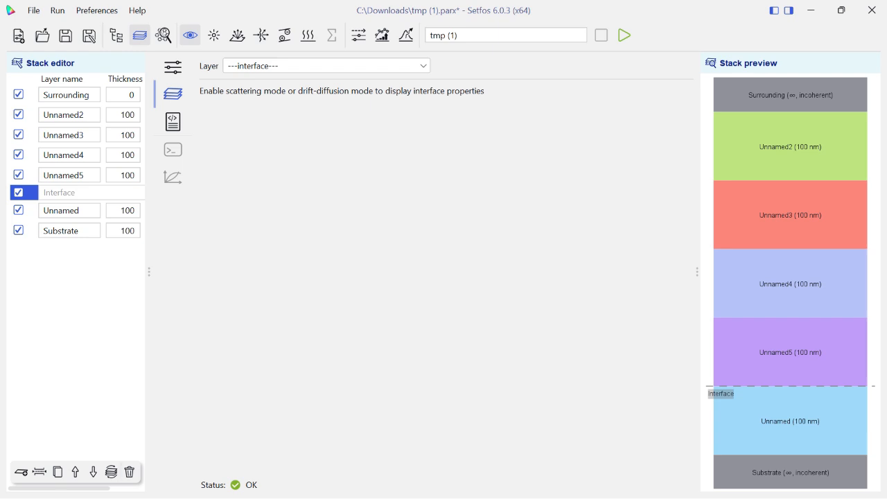
Examine the passive optics settings, layer selection and generated script of the project, returning to the layer properties
{"action": "left_click", "coordinate": [172, 68]}
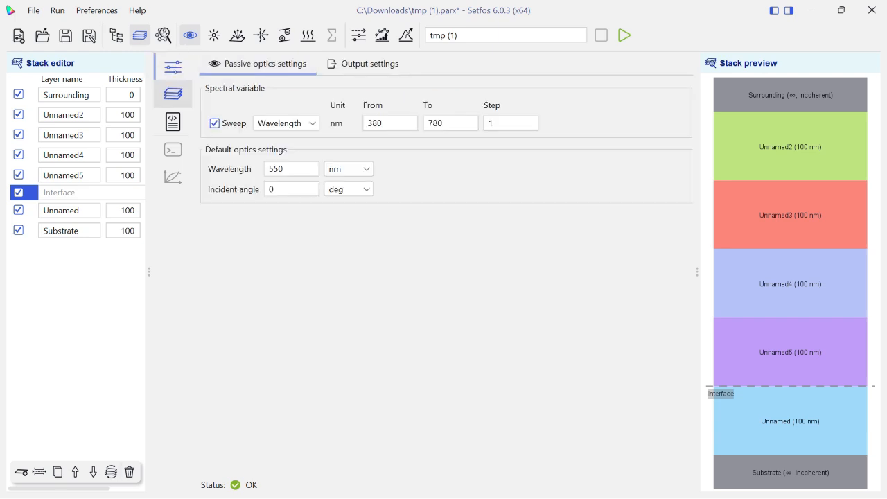
{"action": "left_click", "coordinate": [172, 94]}
{"action": "left_click", "coordinate": [326, 66]}
{"action": "left_click", "coordinate": [327, 66]}
{"action": "left_click", "coordinate": [172, 121]}
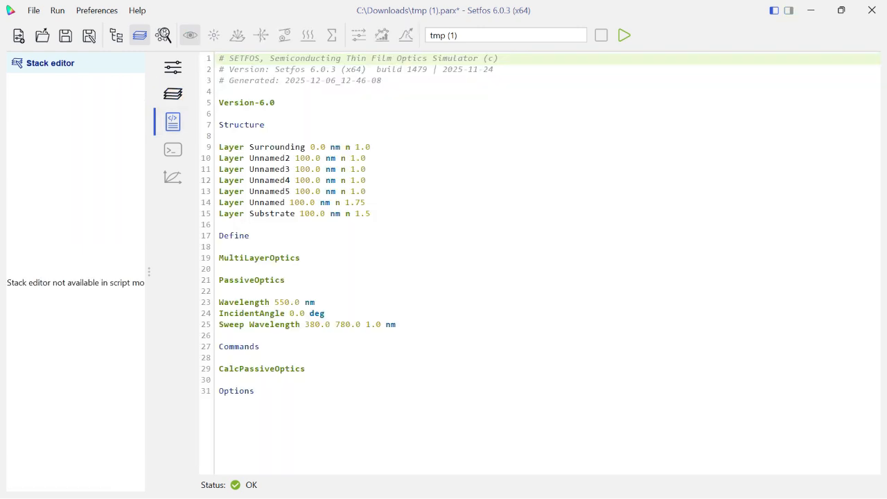
{"action": "left_click", "coordinate": [172, 93]}
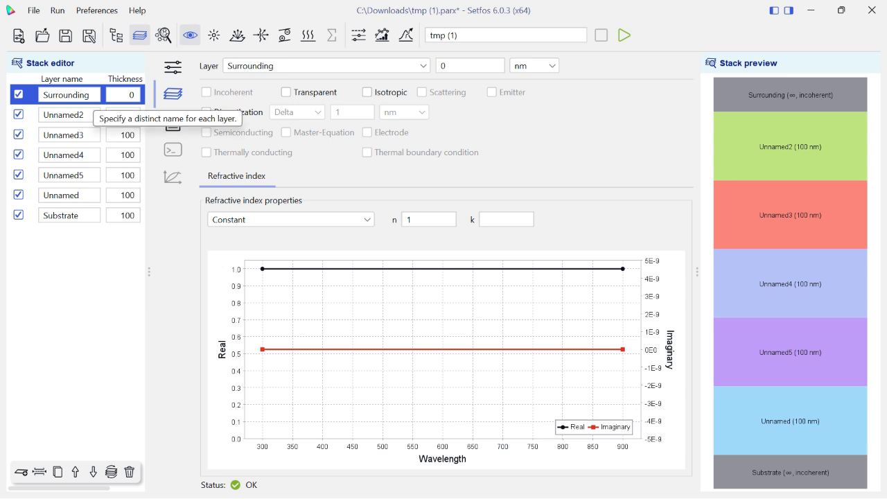
Rename the Surrounding layer to Glass and the Unnamed2 layer to ITO
{"action": "double_click", "coordinate": [45, 95]}
{"action": "key", "text": "BackSpace"}
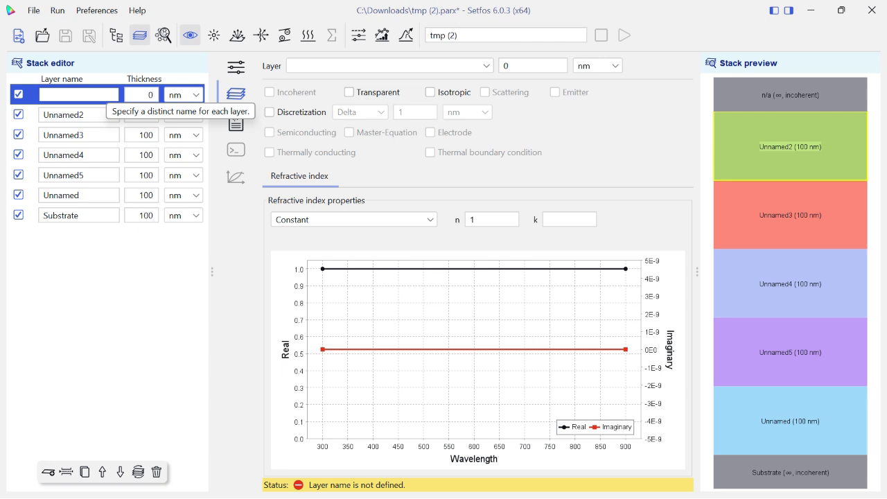
{"action": "type", "text": "G"}
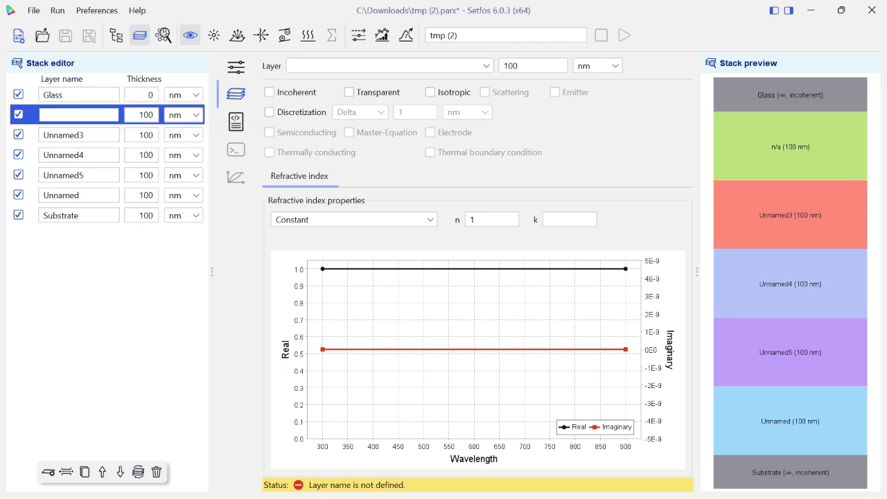
{"action": "type", "text": "ITO"}
Rename the Unnamed3 layer to HATCN and the Unnamed4 layer to HTL
{"action": "double_click", "coordinate": [64, 135]}
{"action": "key", "text": "BackSpace"}
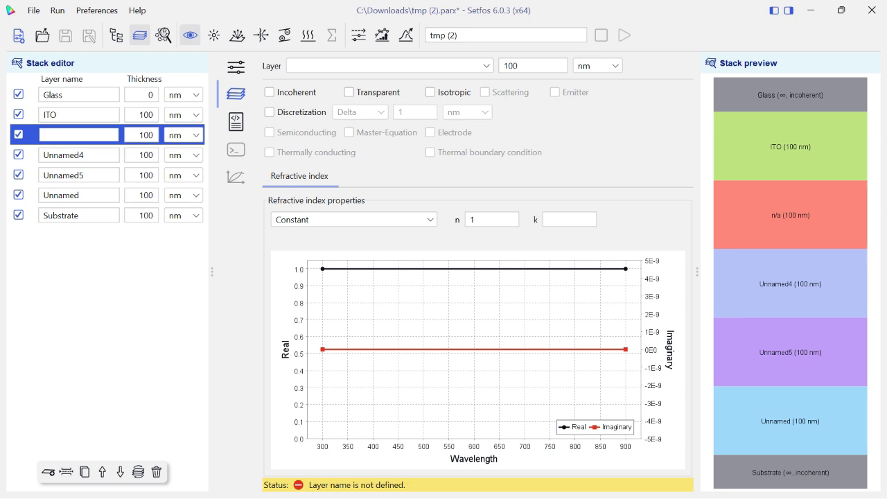
{"action": "type", "text": "HATCN"}
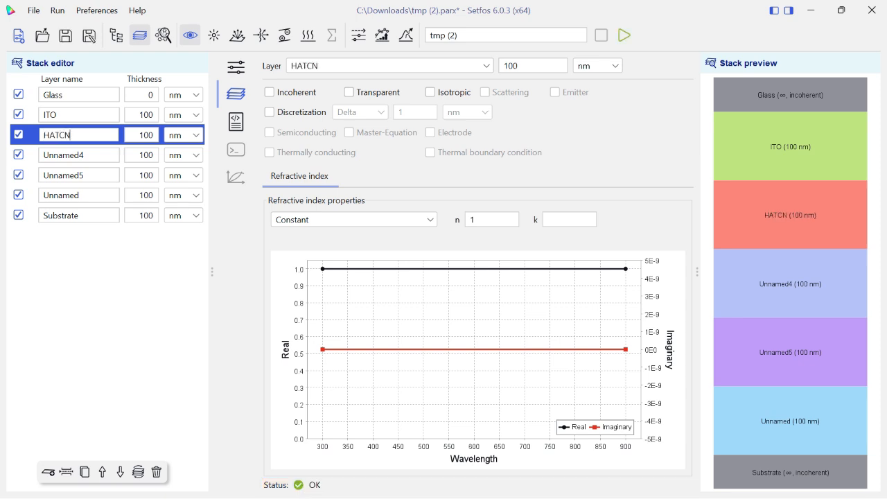
{"action": "double_click", "coordinate": [64, 155]}
{"action": "key", "text": "BackSpace"}
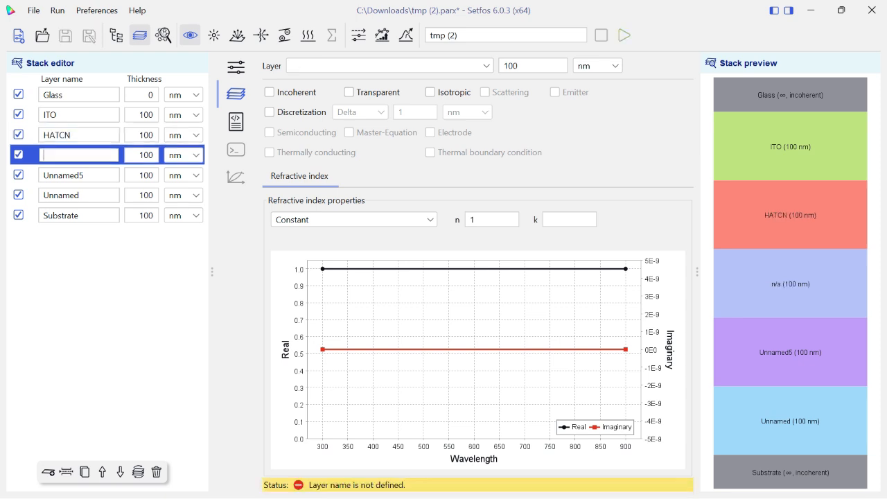
{"action": "type", "text": "HTL"}
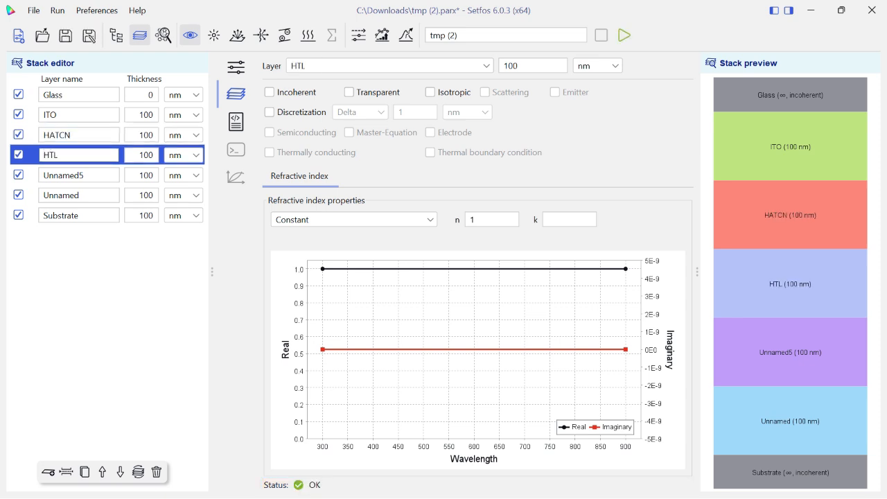
Rename the Unnamed5 layer to EML and the Unnamed layer beneath it to ETL
{"action": "double_click", "coordinate": [79, 176]}
{"action": "key", "text": "BackSpace"}
{"action": "type", "text": "EML"}
{"action": "double_click", "coordinate": [64, 196]}
{"action": "key", "text": "BackSpace"}
{"action": "type", "text": "ETL"}
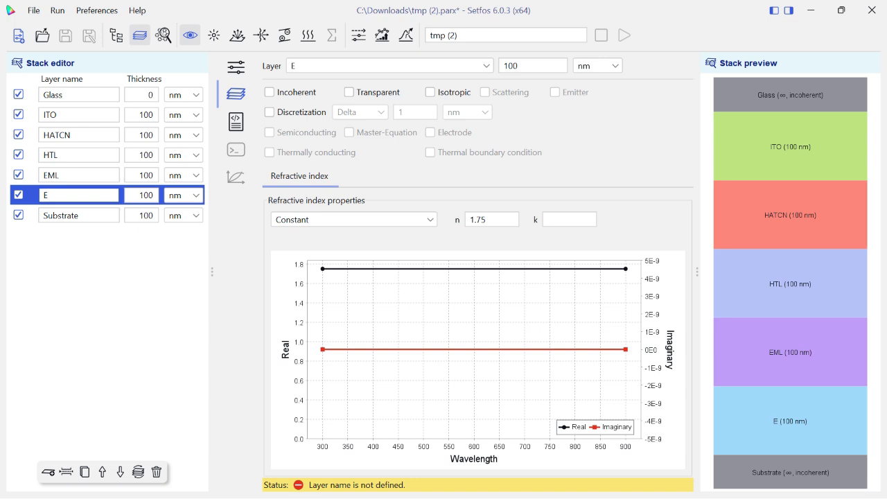
Add a layer named LIQ below the ETL layer and rename the Substrate layer to Al
{"action": "left_click", "coordinate": [48, 472]}
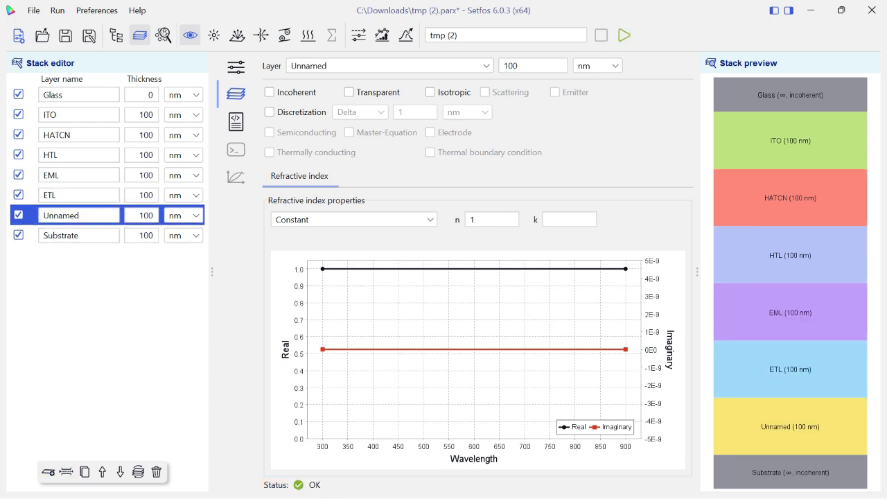
{"action": "double_click", "coordinate": [61, 216]}
{"action": "type", "text": "LI"}
{"action": "type", "text": "Q"}
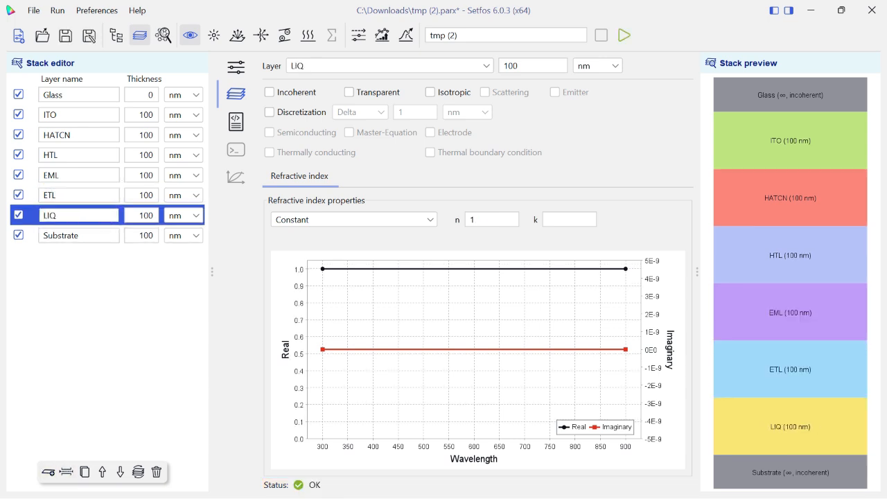
{"action": "double_click", "coordinate": [61, 236]}
{"action": "type", "text": "Al"}
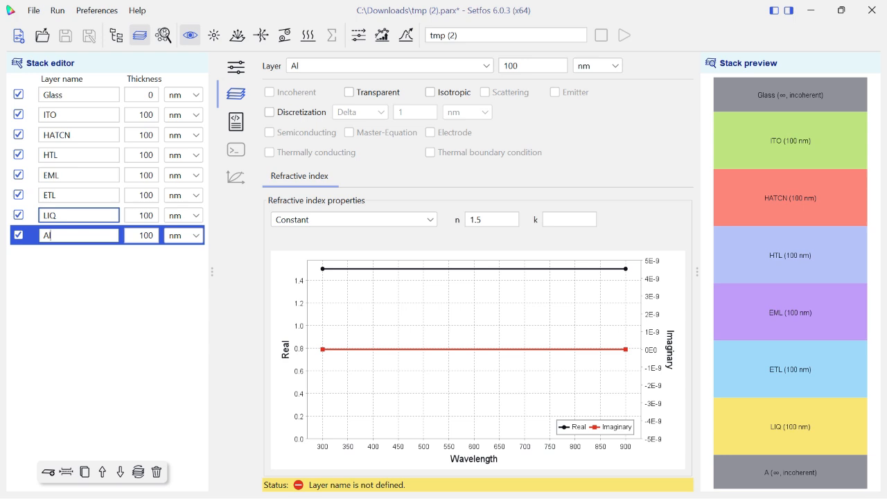
Set the Glass layer's thickness to 1, keeping nm as its unit
{"action": "left_click", "coordinate": [62, 95]}
{"action": "double_click", "coordinate": [150, 95]}
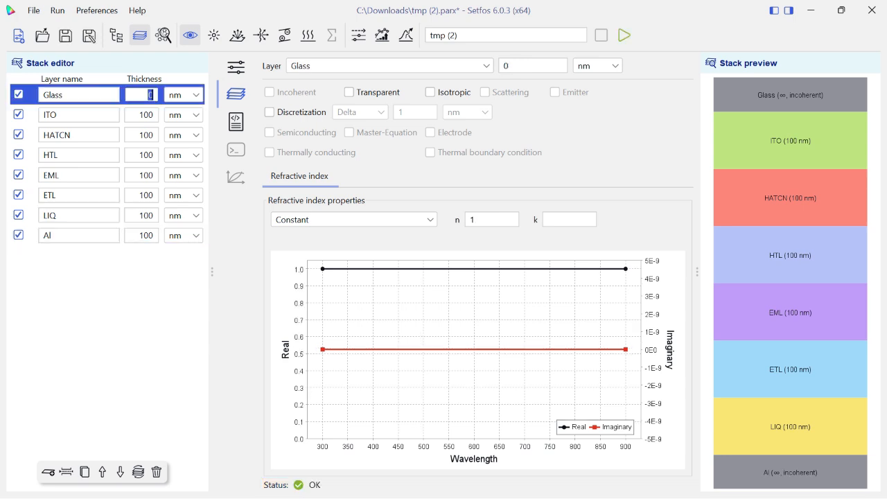
{"action": "key", "text": "BackSpace"}
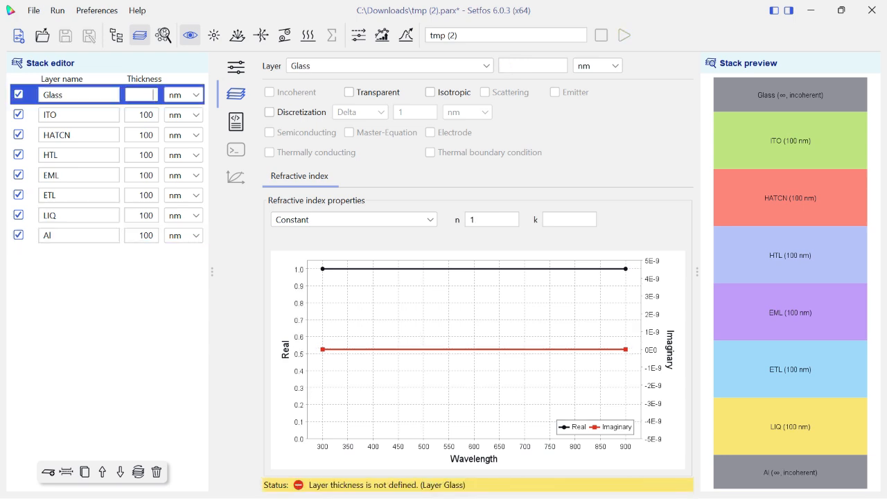
{"action": "left_click", "coordinate": [196, 94]}
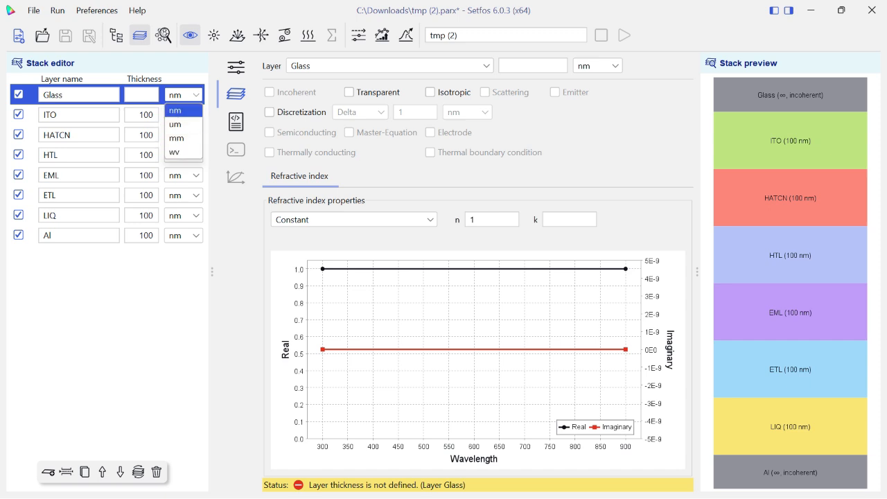
{"action": "left_click", "coordinate": [176, 111]}
{"action": "left_click", "coordinate": [142, 95]}
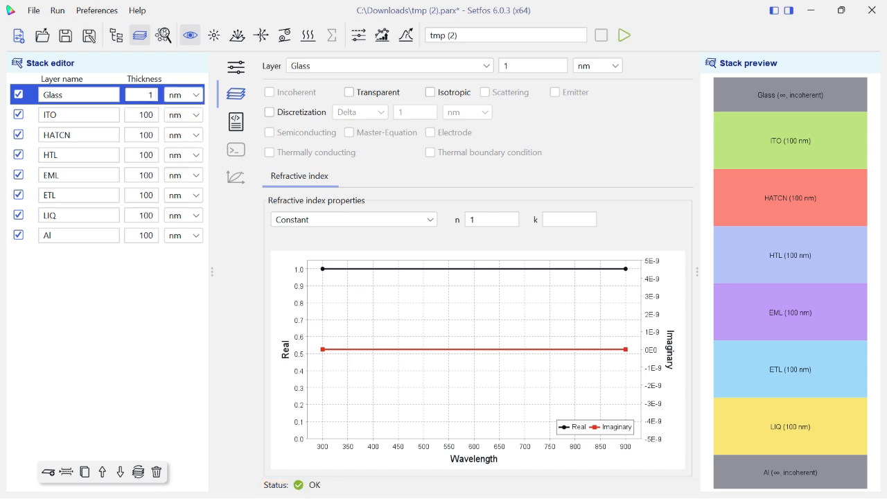
Set the thickness of the ITO layer to 165 nm and the HATCN layer to 10 nm
{"action": "double_click", "coordinate": [147, 115]}
{"action": "key", "text": "BackSpace"}
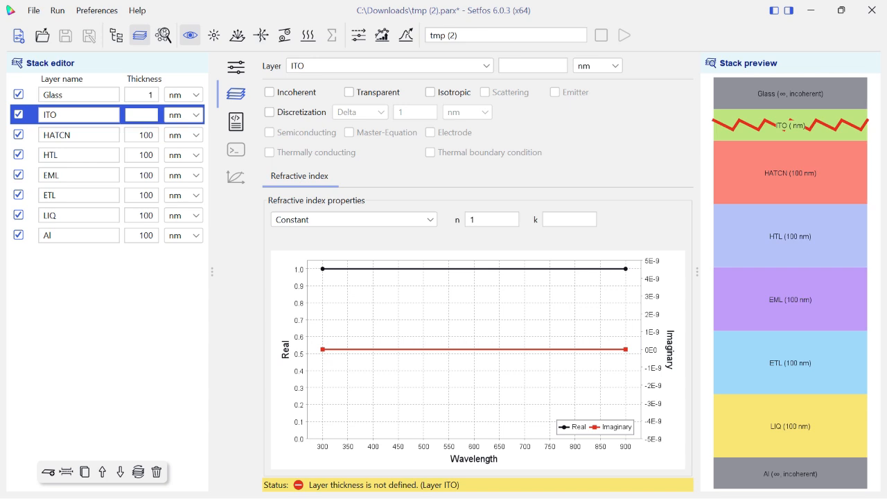
{"action": "type", "text": "165"}
{"action": "double_click", "coordinate": [147, 135]}
{"action": "key", "text": "BackSpace"}
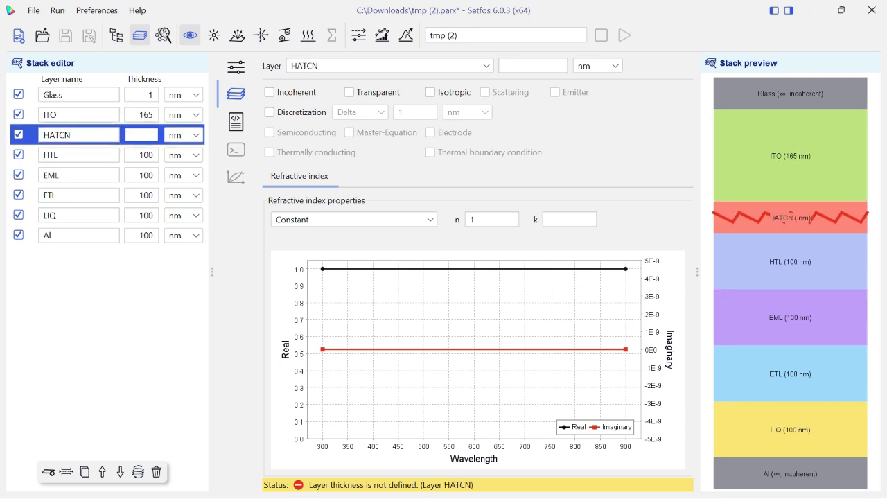
{"action": "type", "text": "10"}
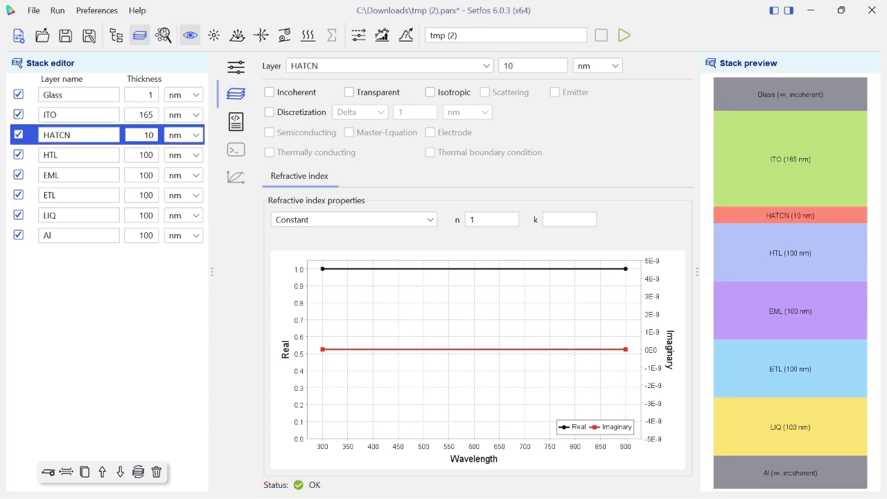
Set the thickness of the HTL layer to 100 nm and the EML layer to 30 nm
{"action": "double_click", "coordinate": [147, 156]}
{"action": "key", "text": "BackSpace"}
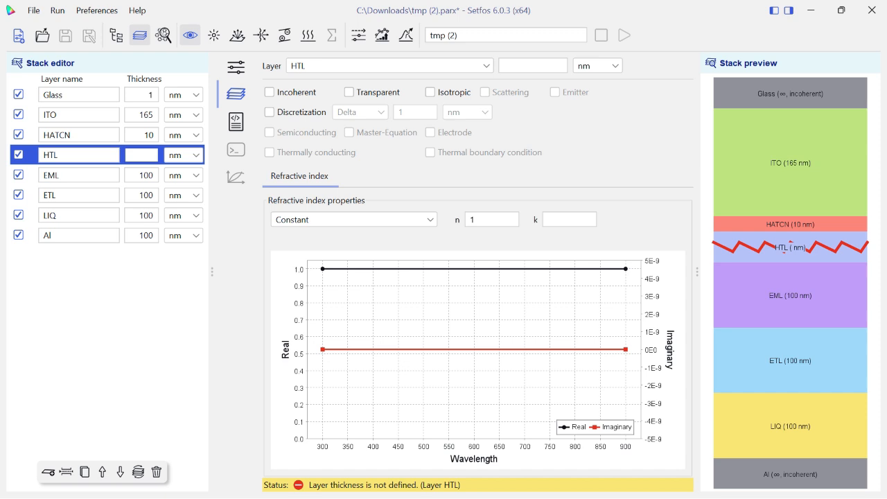
{"action": "type", "text": "100"}
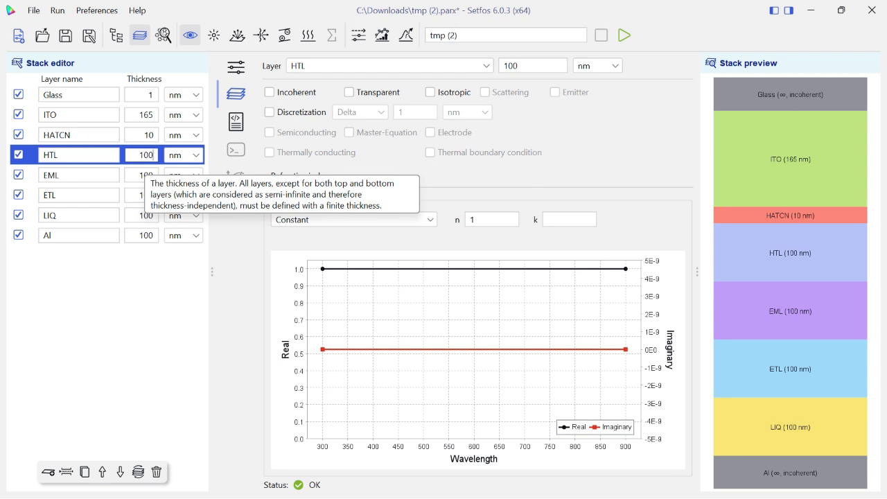
{"action": "double_click", "coordinate": [144, 175]}
{"action": "key", "text": "BackSpace"}
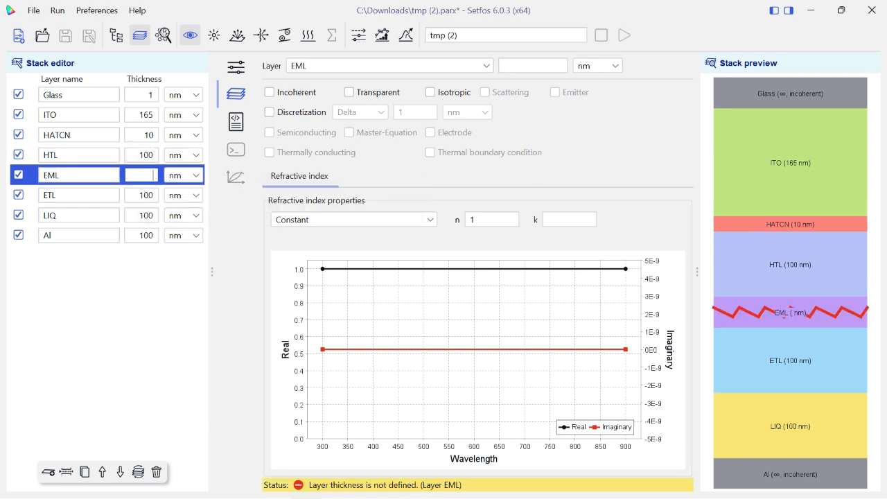
{"action": "type", "text": "30"}
Set the thickness of the ETL layer to 40 nm and the LIQ layer to 3 nm
{"action": "double_click", "coordinate": [144, 196]}
{"action": "key", "text": "BackSpace"}
{"action": "type", "text": "40"}
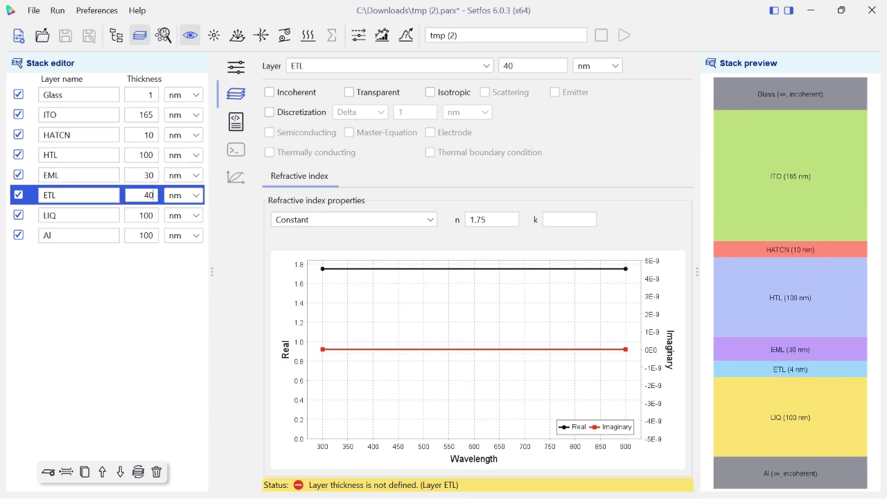
{"action": "double_click", "coordinate": [145, 215]}
{"action": "key", "text": "BackSpace"}
{"action": "type", "text": "3"}
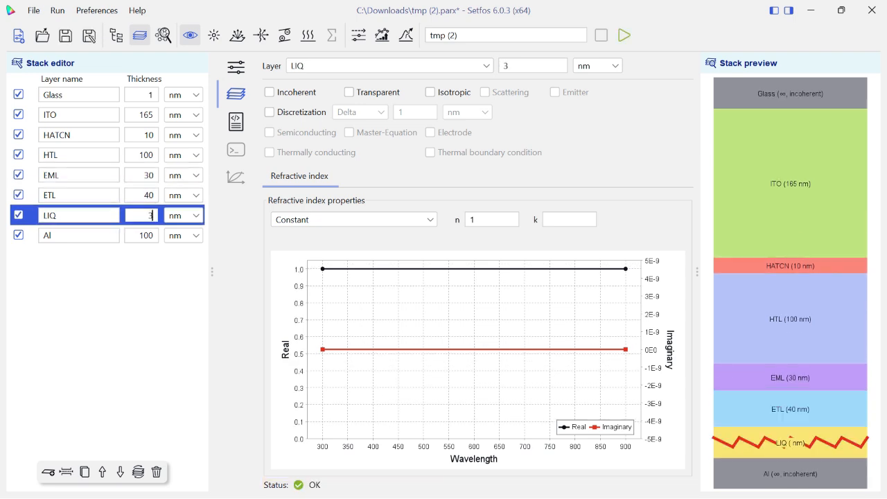
Set the thickness of the Al layer to 150 nm
{"action": "double_click", "coordinate": [144, 235]}
{"action": "key", "text": "BackSpace"}
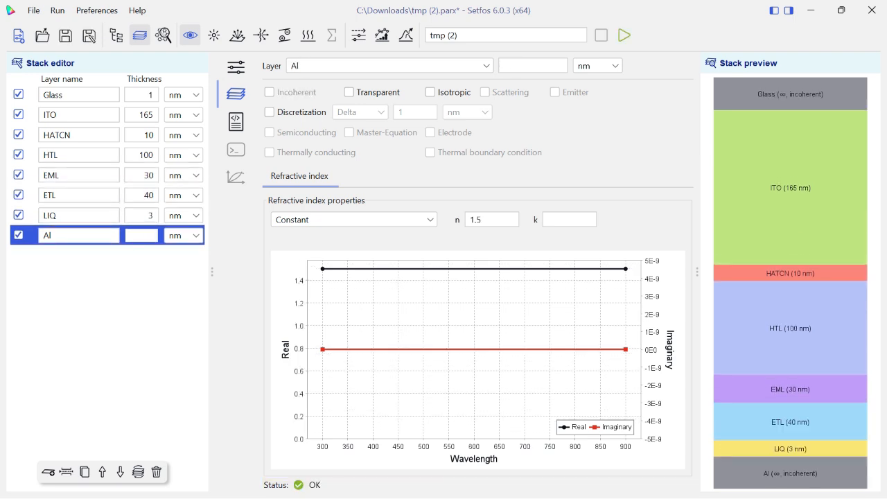
{"action": "type", "text": "150"}
Switch to the simulation mode with photovoltaic properties and set the ITO layer's refractive index source to File (tabulated nk values) [.nk]
{"action": "left_click", "coordinate": [79, 95]}
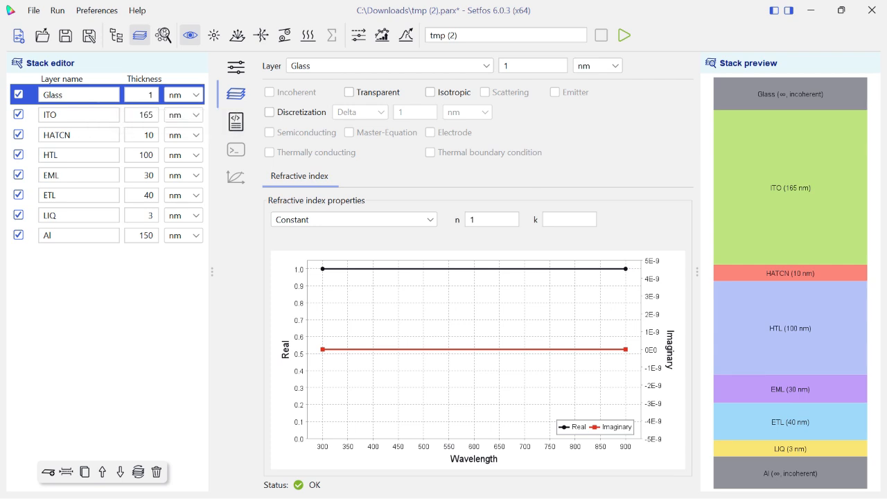
{"action": "left_click", "coordinate": [78, 115]}
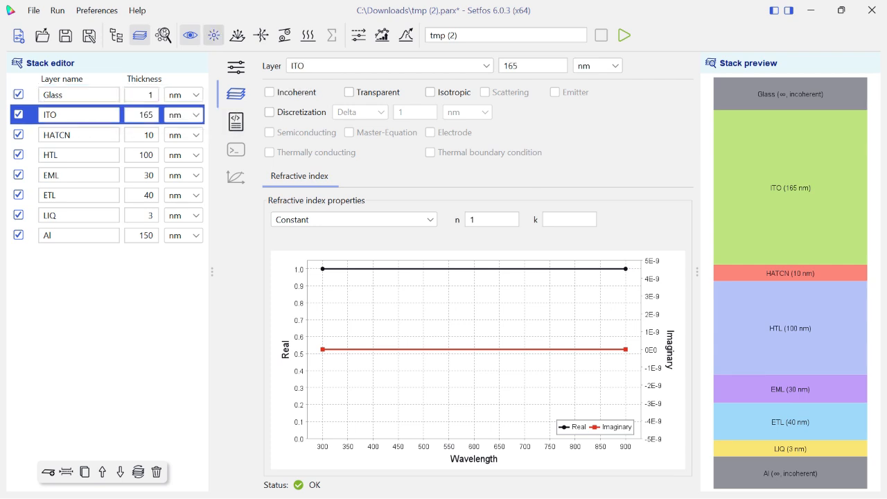
{"action": "left_click", "coordinate": [213, 35]}
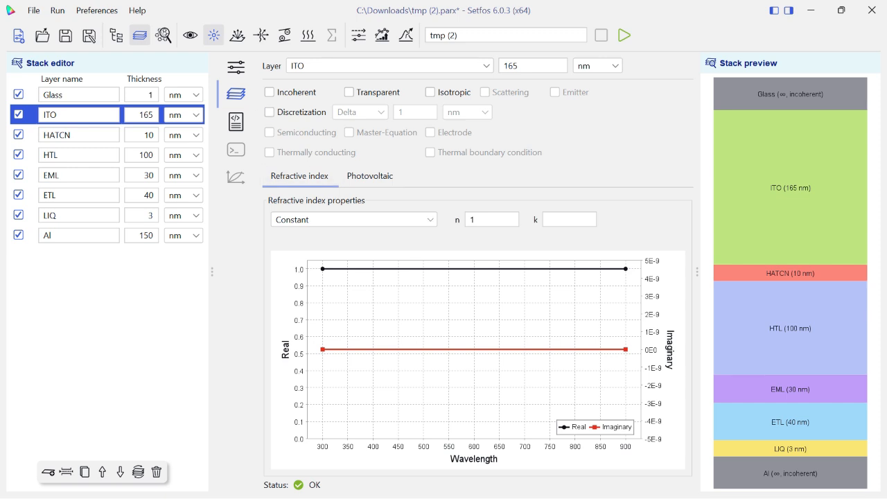
{"action": "left_click", "coordinate": [354, 220]}
{"action": "left_click", "coordinate": [354, 262]}
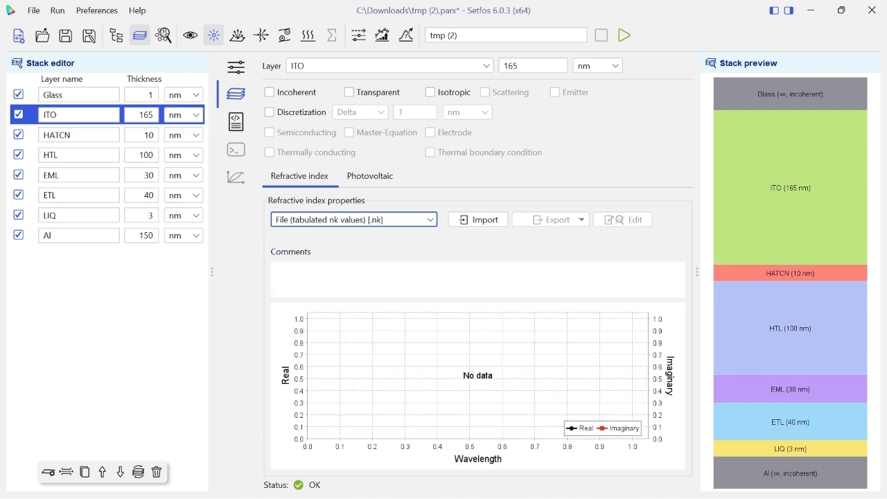
Browse the nk files in the mat folder for the ITO layer, closing the file selection without importing
{"action": "left_click", "coordinate": [479, 219]}
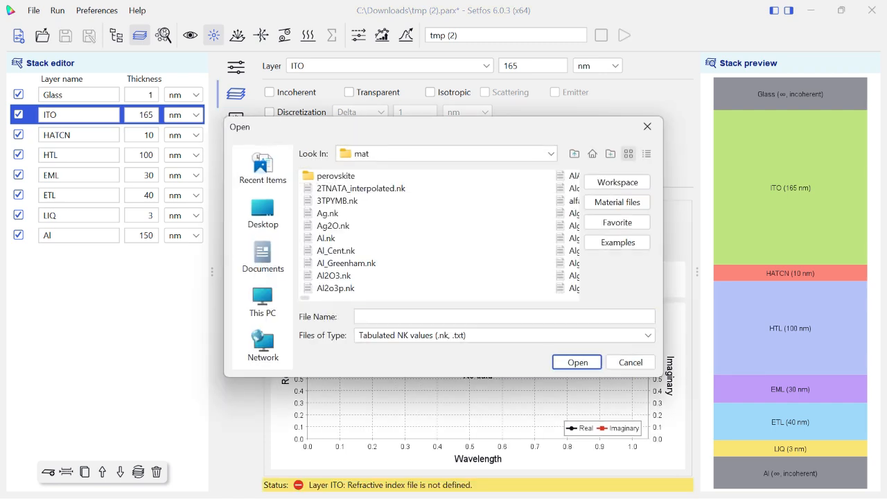
{"action": "left_click_drag", "start_coordinate": [305, 299], "coordinate": [573, 298]}
{"action": "left_click", "coordinate": [647, 127]}
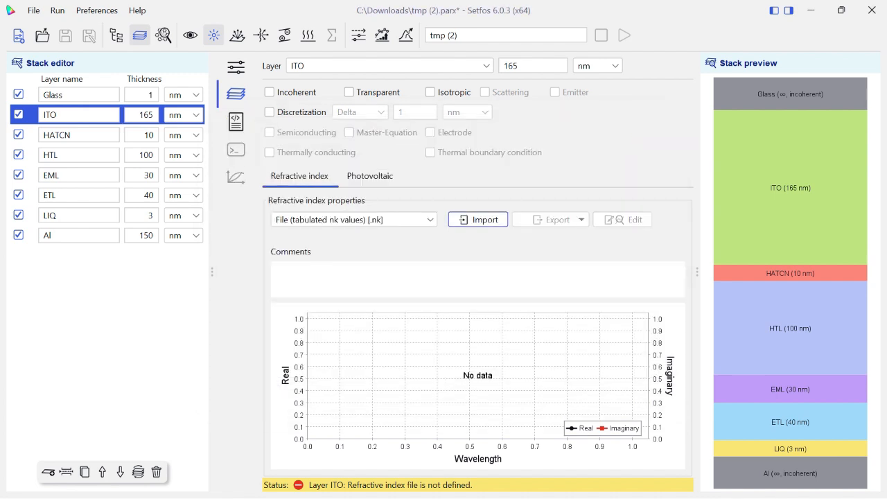
Look through the materials list of the material database for an ITO entry
{"action": "left_click", "coordinate": [163, 34]}
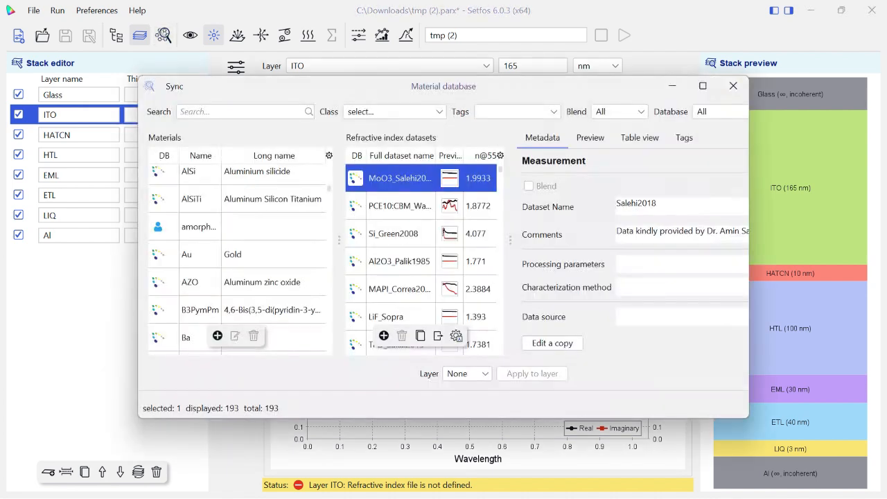
{"action": "scroll", "coordinate": [237, 264], "scroll_direction": "down", "scroll_amount": 10}
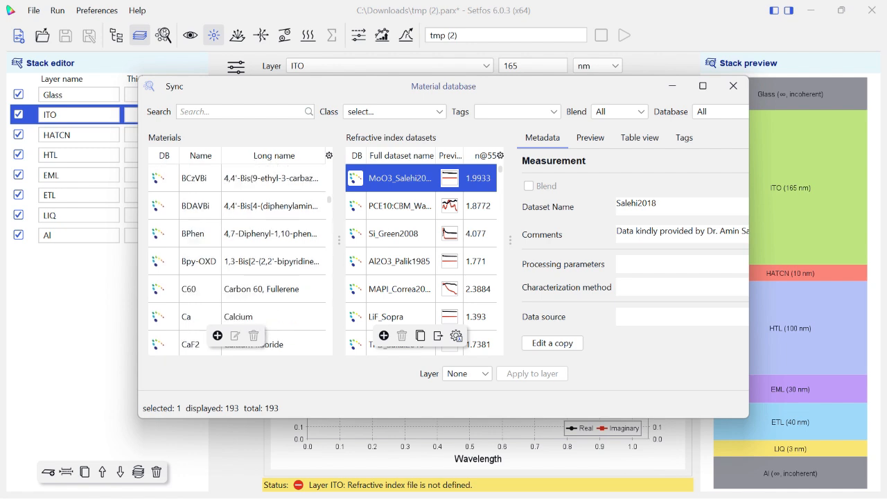
{"action": "scroll", "coordinate": [237, 263], "scroll_direction": "down", "scroll_amount": 5}
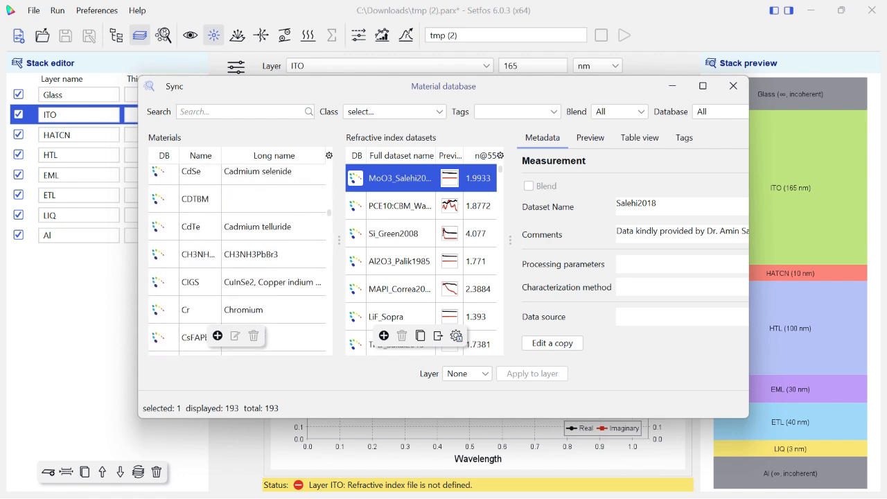
{"action": "scroll", "coordinate": [237, 263], "scroll_direction": "down", "scroll_amount": 4}
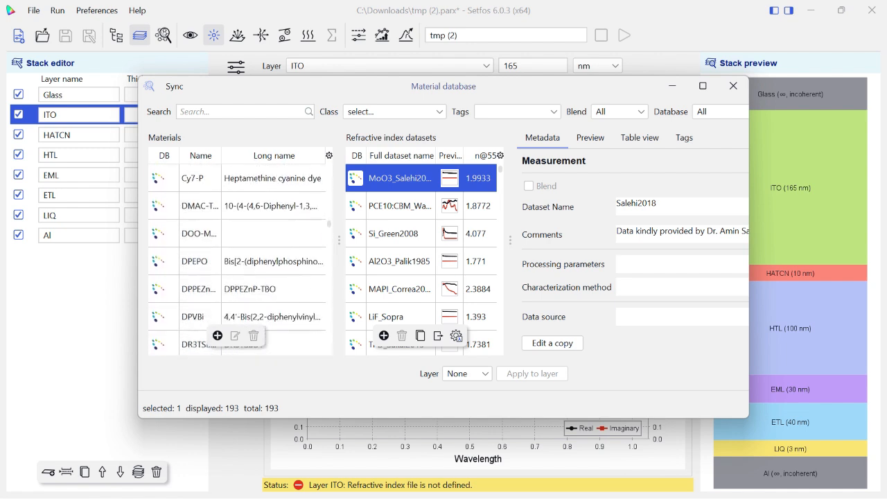
{"action": "scroll", "coordinate": [237, 263], "scroll_direction": "down", "scroll_amount": 5}
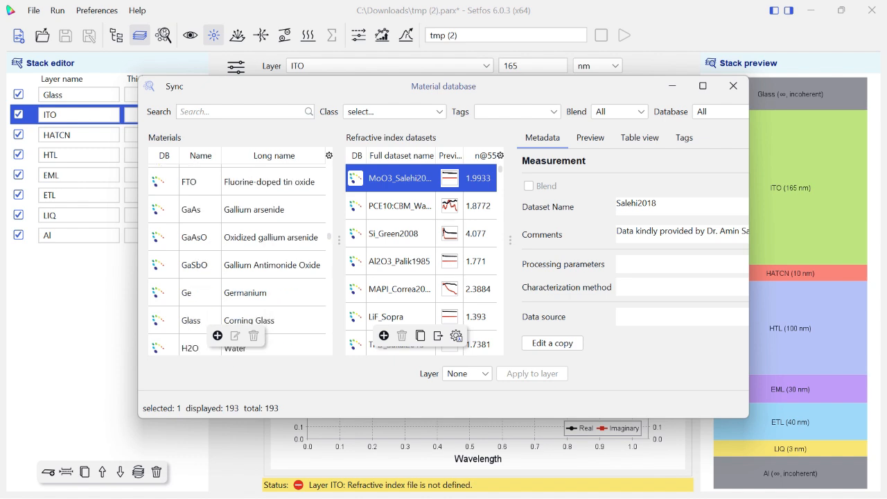
{"action": "scroll", "coordinate": [237, 263], "scroll_direction": "down", "scroll_amount": 4}
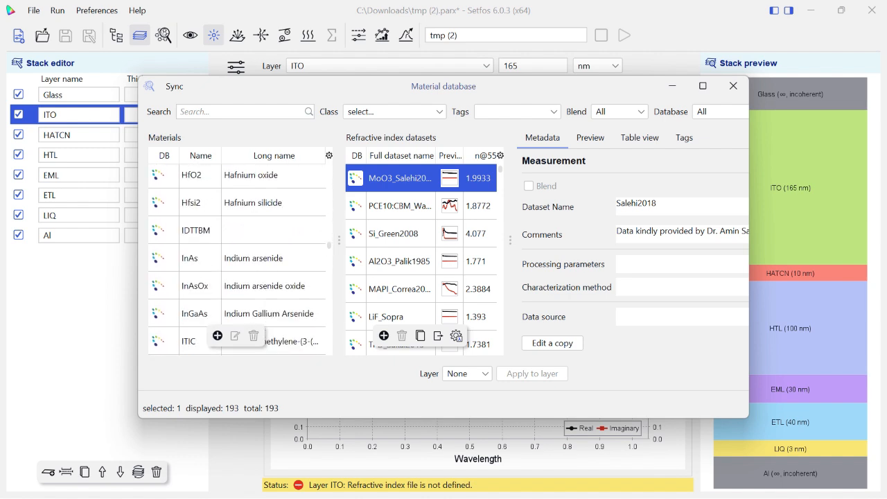
{"action": "scroll", "coordinate": [237, 263], "scroll_direction": "down", "scroll_amount": 5}
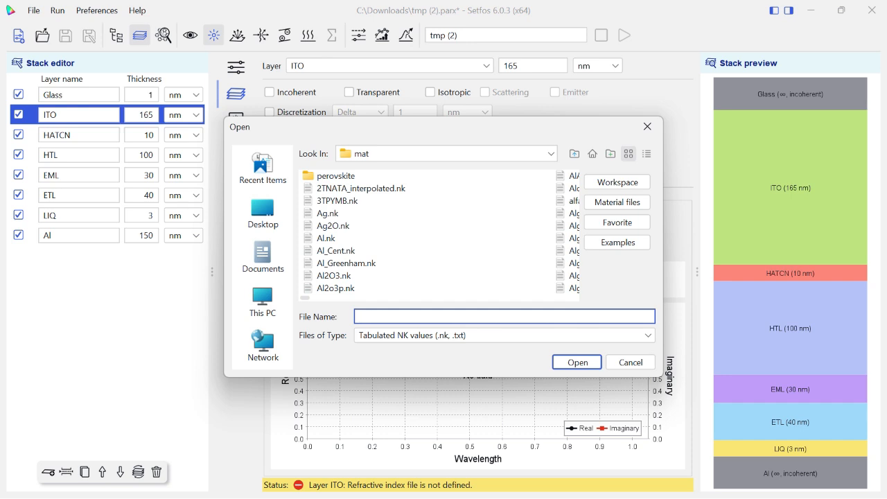
Import ITO.nk from the mat folder as the refractive index data of the ITO layer
{"action": "left_click", "coordinate": [457, 239]}
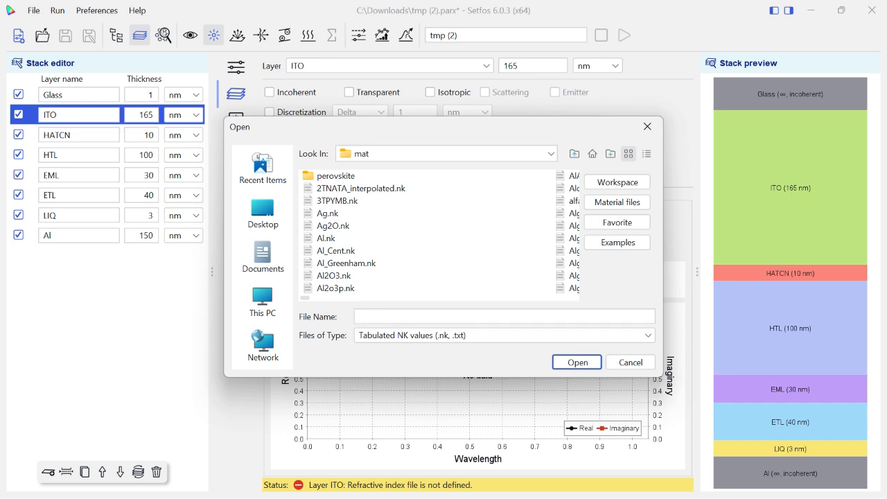
{"action": "key", "text": "l"}
{"action": "key", "text": "l"}
{"action": "key", "text": "i"}
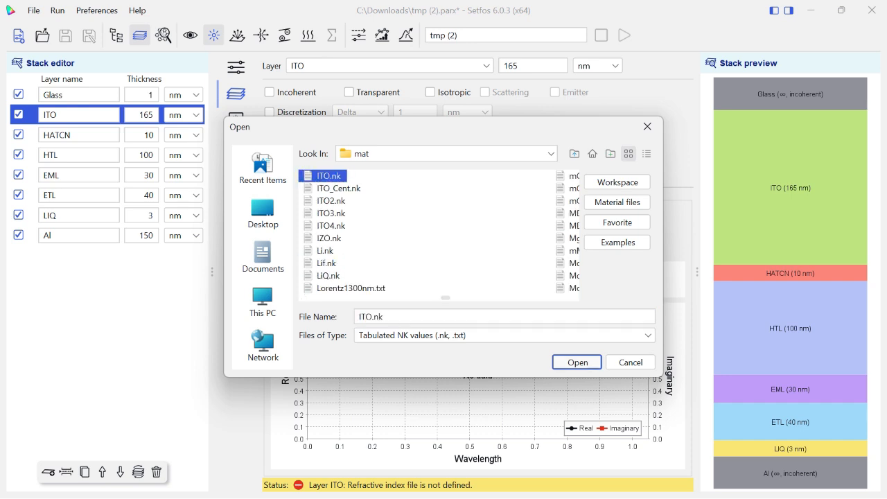
{"action": "left_click", "coordinate": [578, 362]}
Set the HATCN layer's refractive index source to File (tabulated nk values) [.nk] and import HAT-CN.nk
{"action": "left_click", "coordinate": [79, 135]}
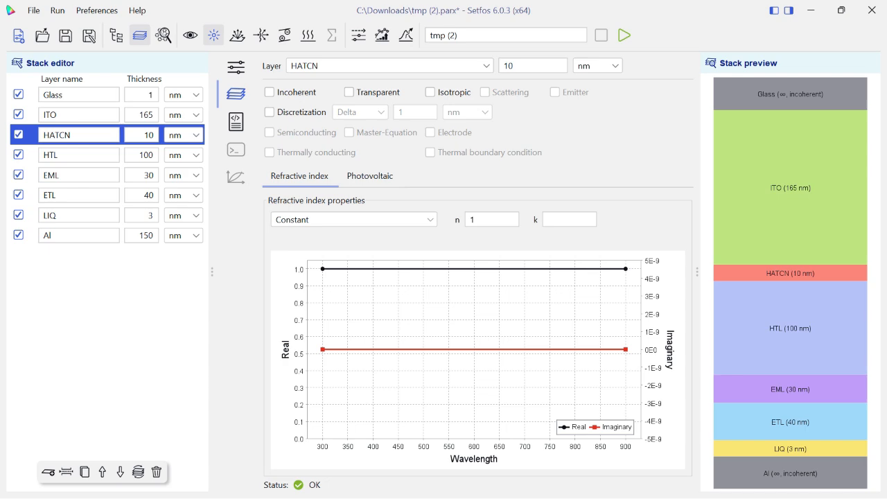
{"action": "left_click", "coordinate": [354, 220]}
{"action": "left_click", "coordinate": [325, 260]}
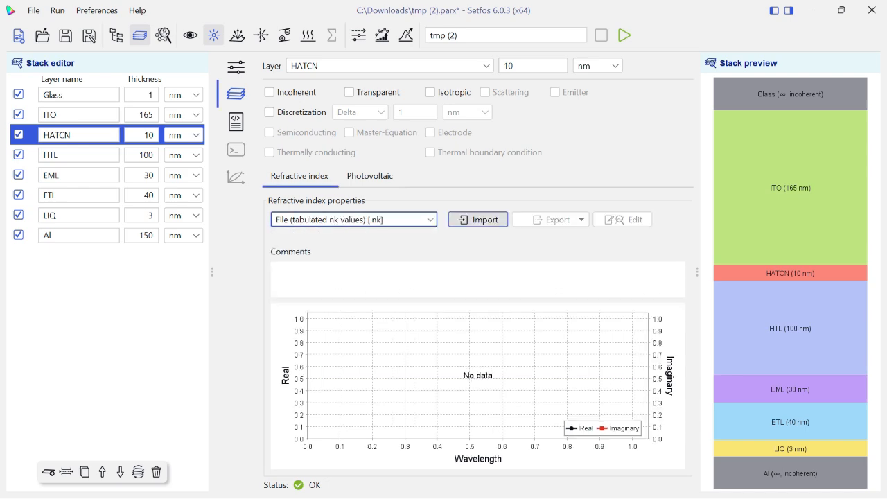
{"action": "left_click", "coordinate": [478, 220]}
{"action": "left_click", "coordinate": [479, 219]}
{"action": "type", "text": "ha"}
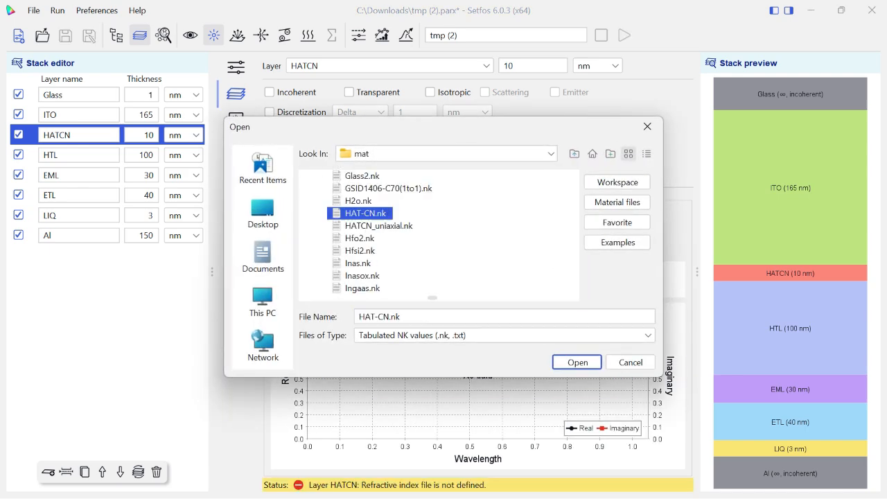
{"action": "left_click", "coordinate": [578, 363]}
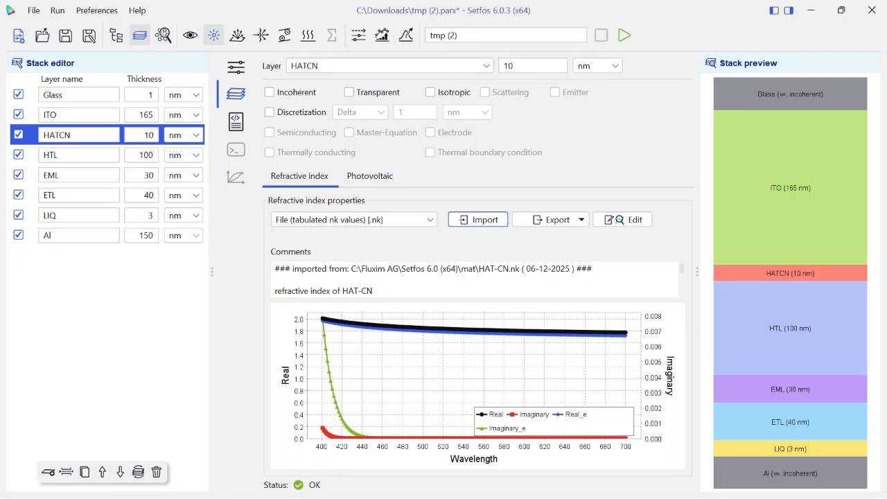
Set the HTL layer's refractive index source to File (tabulated nk values) [.nk] and import NPB.nk
{"action": "left_click", "coordinate": [78, 155]}
{"action": "left_click", "coordinate": [354, 219]}
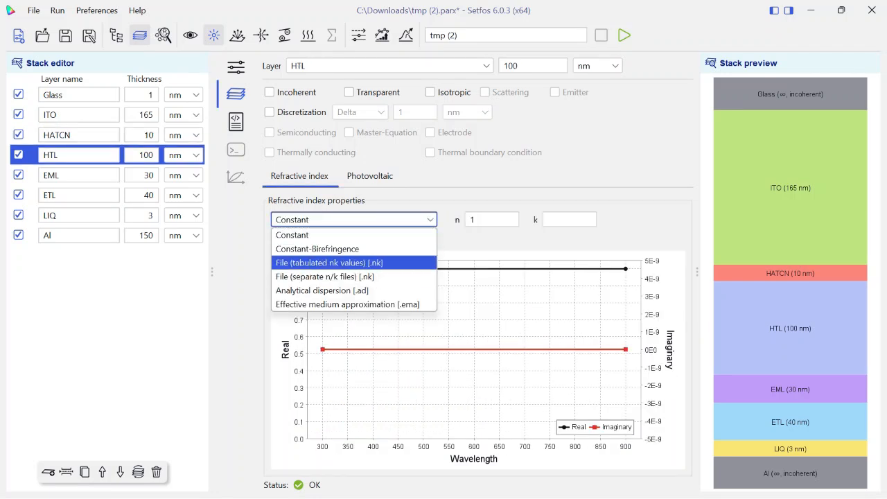
{"action": "key", "text": "Return"}
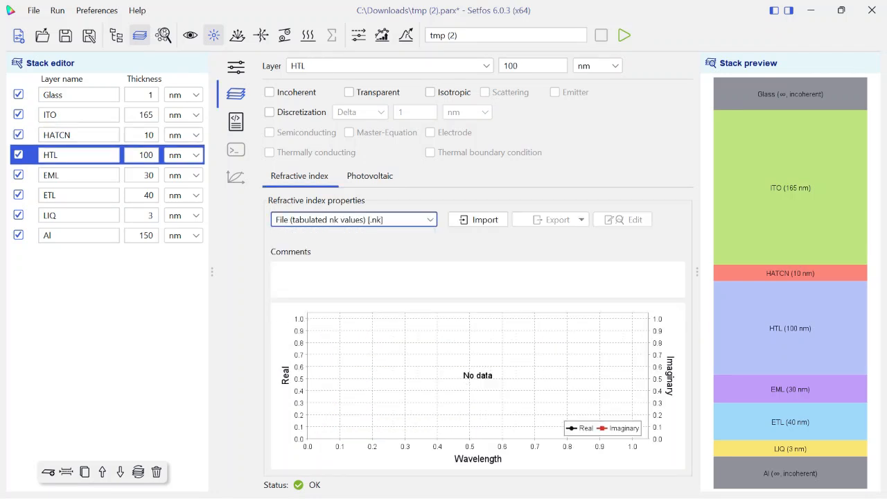
{"action": "left_click", "coordinate": [479, 220]}
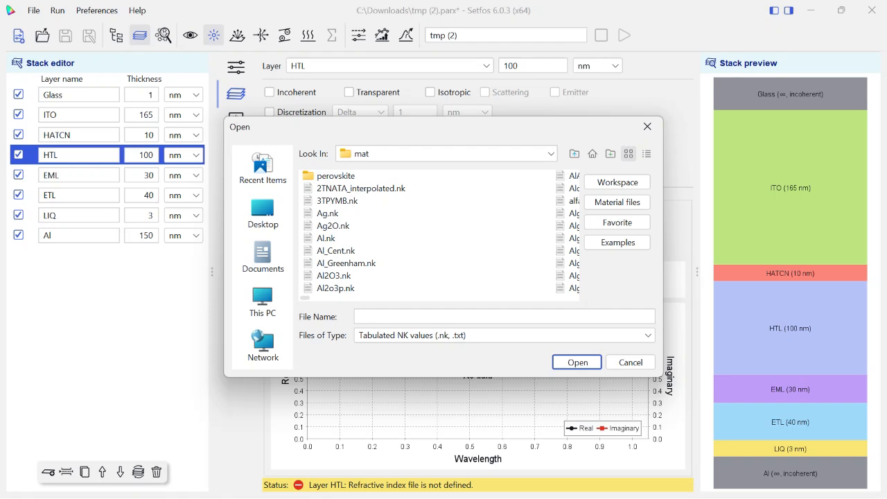
{"action": "key", "text": "n"}
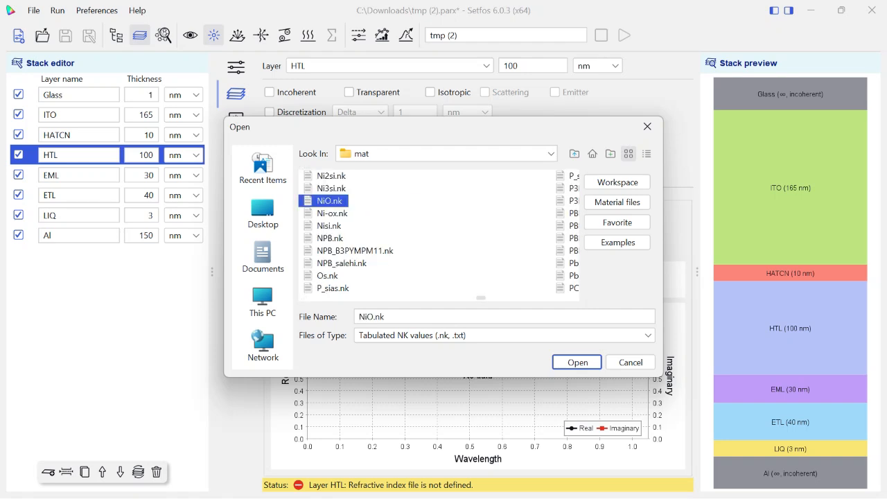
{"action": "key", "text": "p"}
{"action": "key", "text": "Return"}
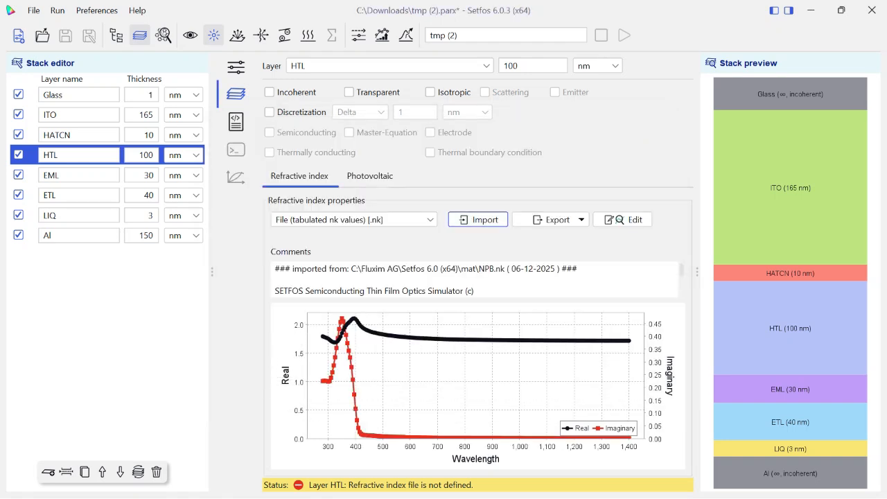
Set the EML layer's refractive index source to File (tabulated nk values) [.nk] and import CBP.nk
{"action": "left_click", "coordinate": [79, 175]}
{"action": "left_click", "coordinate": [354, 219]}
{"action": "left_click", "coordinate": [354, 250]}
{"action": "left_click", "coordinate": [478, 220]}
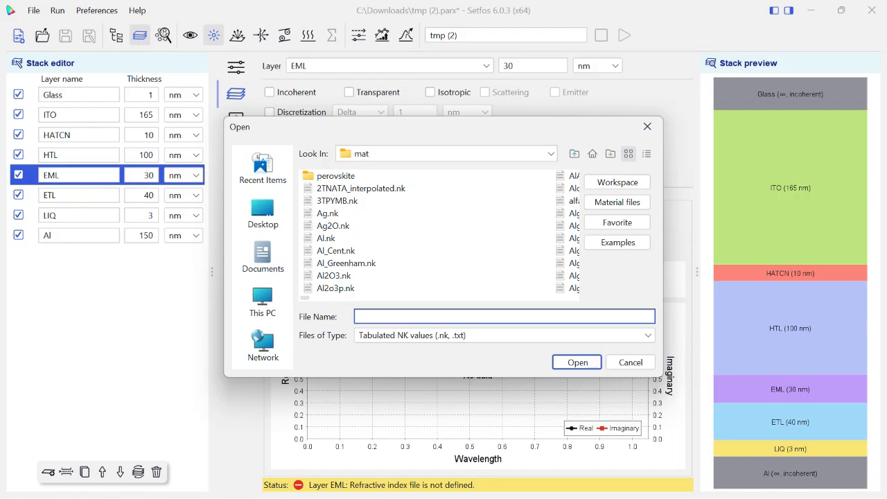
{"action": "key", "text": "alt+Tab"}
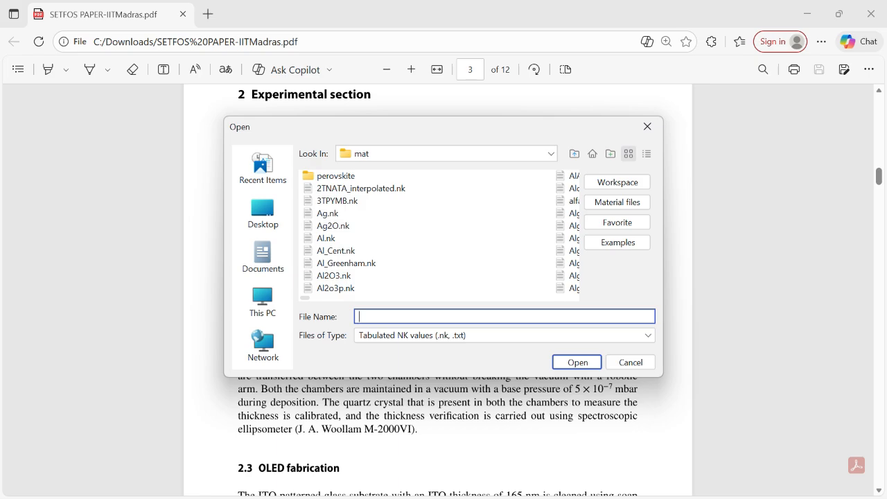
{"action": "type", "text": "c"}
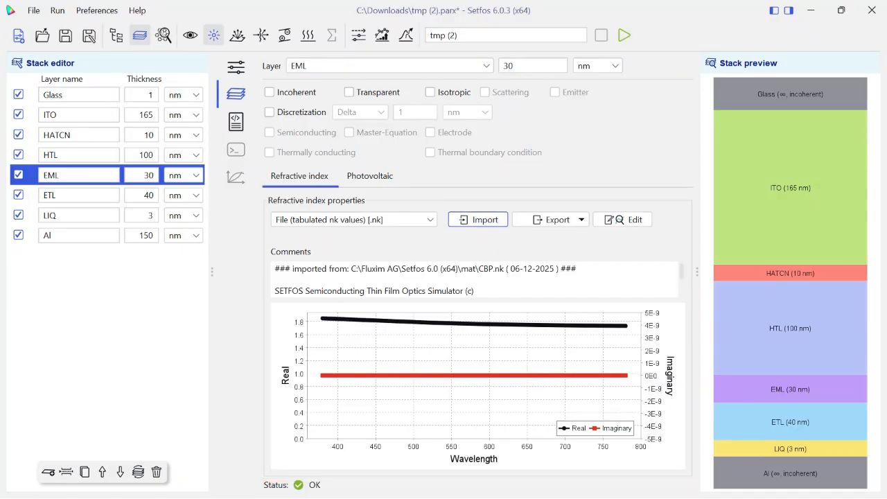
Set the ETL layer's refractive index source to File (tabulated nk values) [.nk]
{"action": "left_click", "coordinate": [78, 196]}
{"action": "left_click", "coordinate": [354, 219]}
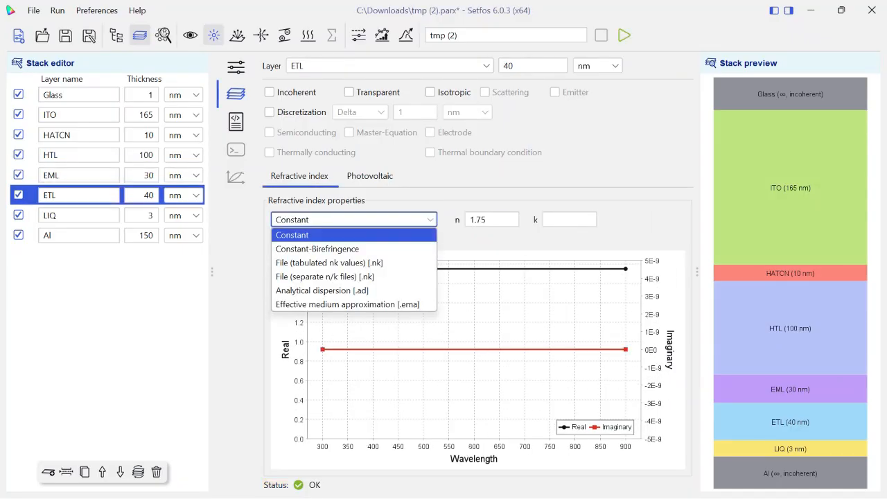
{"action": "left_click", "coordinate": [332, 259]}
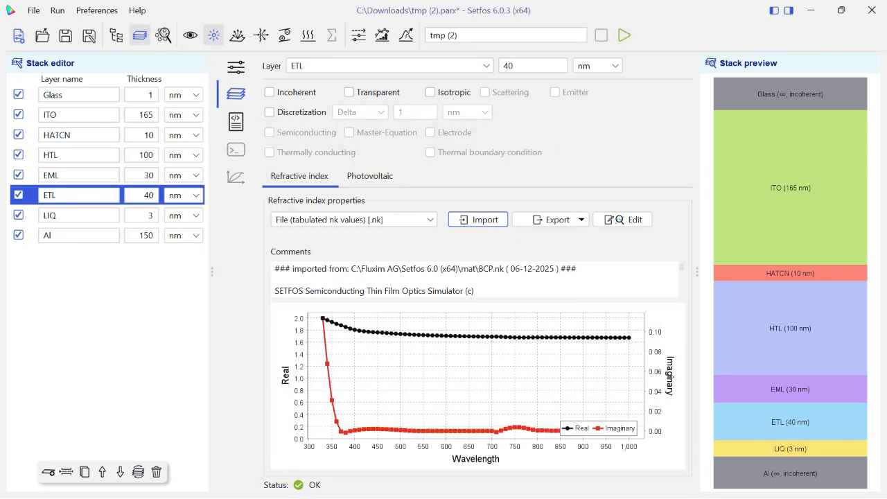
Set the LIQ layer's refractive index source to File (tabulated nk values) [.nk] and import LiQ.nk
{"action": "left_click", "coordinate": [79, 216]}
{"action": "left_click", "coordinate": [354, 219]}
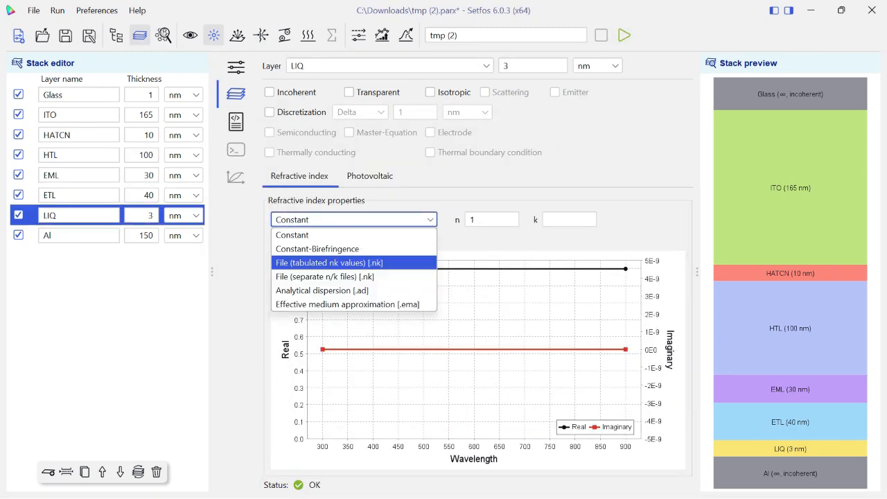
{"action": "left_click", "coordinate": [330, 263]}
{"action": "left_click", "coordinate": [479, 219]}
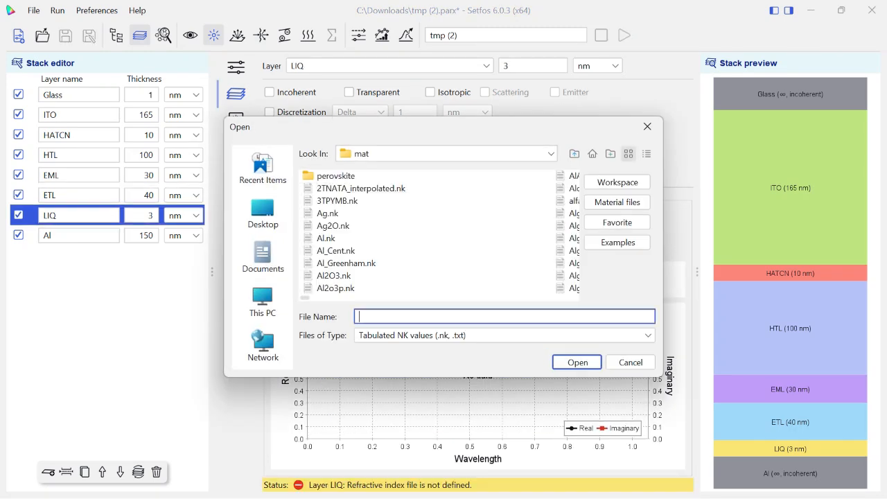
{"action": "type", "text": "liq"}
{"action": "key", "text": "Return"}
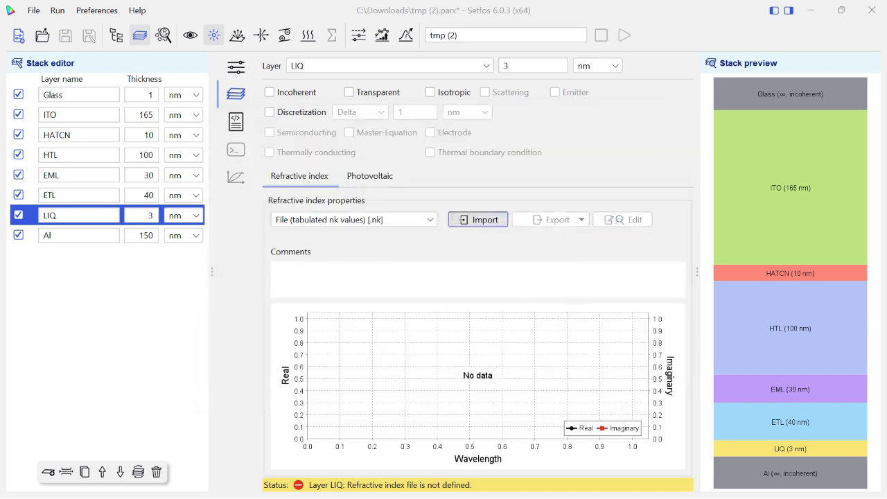
Set the Al layer's refractive index source to File (tabulated nk values) [.nk] and import Al.nk
{"action": "left_click", "coordinate": [79, 236]}
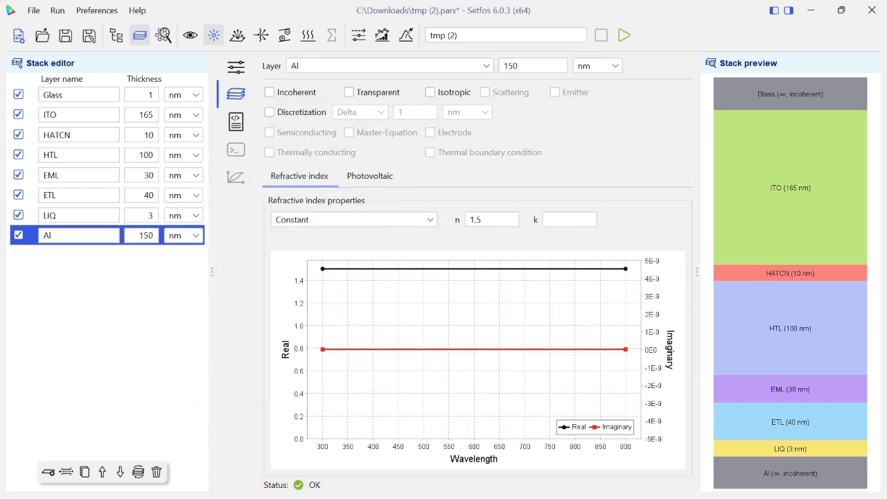
{"action": "left_click", "coordinate": [353, 220]}
{"action": "left_click", "coordinate": [329, 263]}
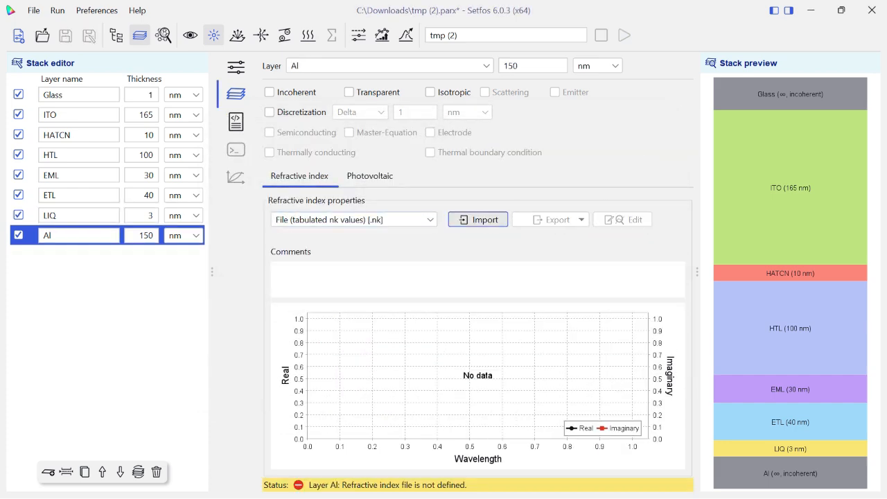
{"action": "left_click", "coordinate": [478, 220]}
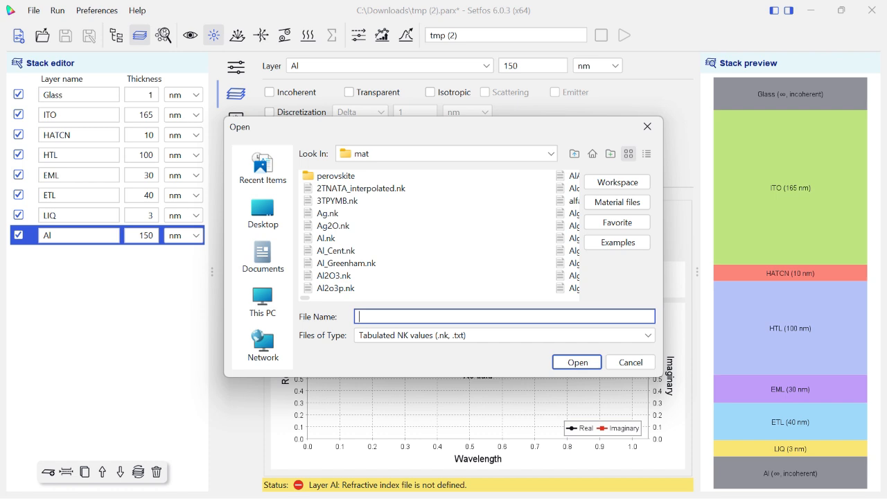
{"action": "left_click", "coordinate": [326, 239]}
{"action": "key", "text": "Return"}
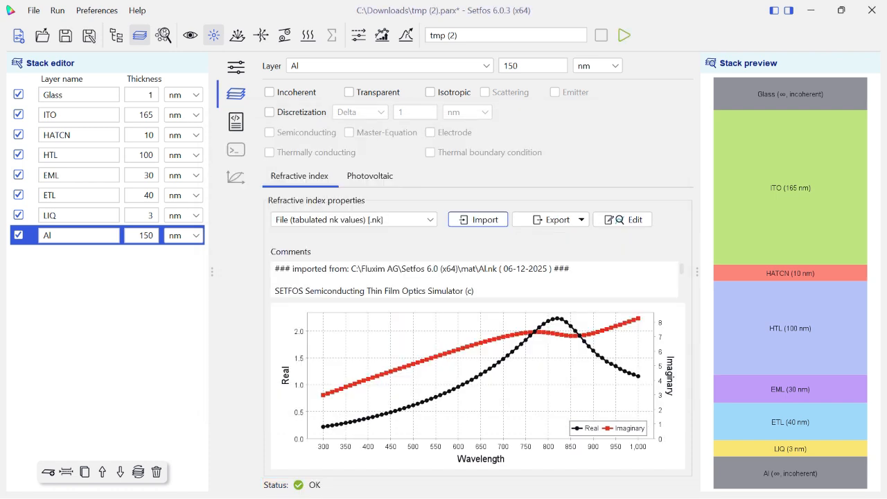
Switch to the paper PDF in Edge, skim the simulation setup and calibration figures, and return to Setfos
{"action": "key", "text": "super"}
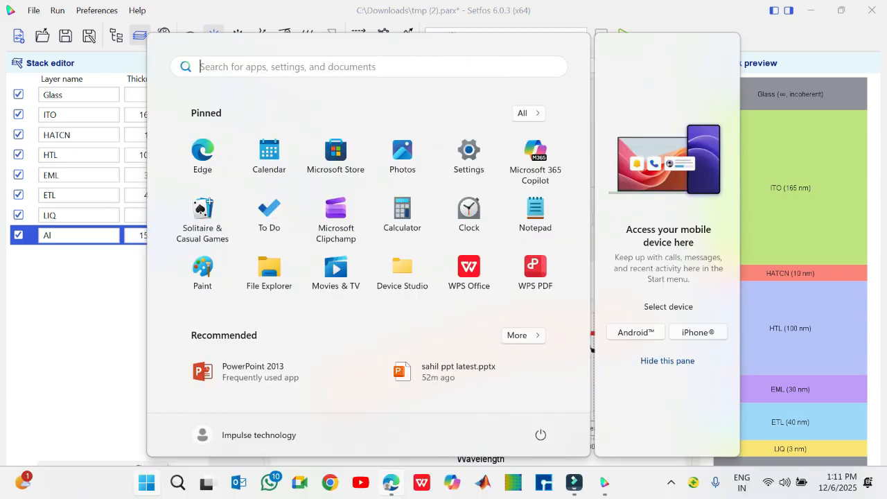
{"action": "left_click", "coordinate": [388, 484]}
{"action": "scroll", "coordinate": [444, 291], "scroll_direction": "down", "scroll_amount": 20}
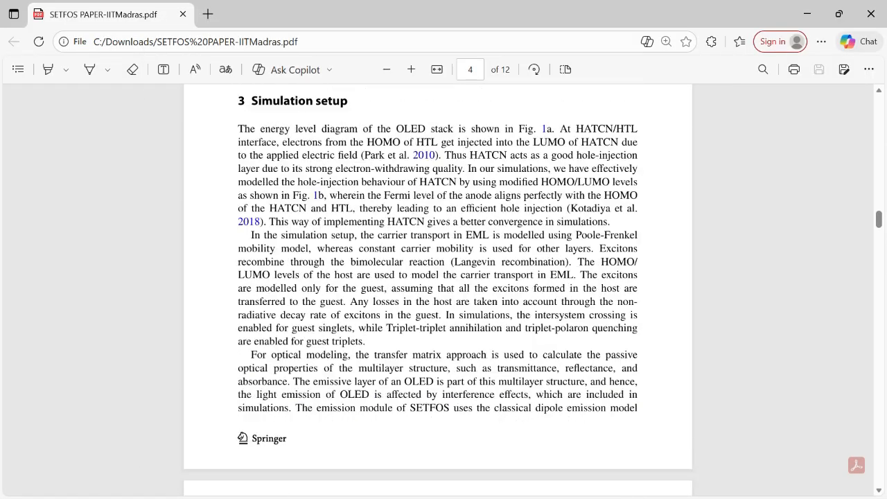
{"action": "scroll", "coordinate": [444, 291], "scroll_direction": "down", "scroll_amount": 6}
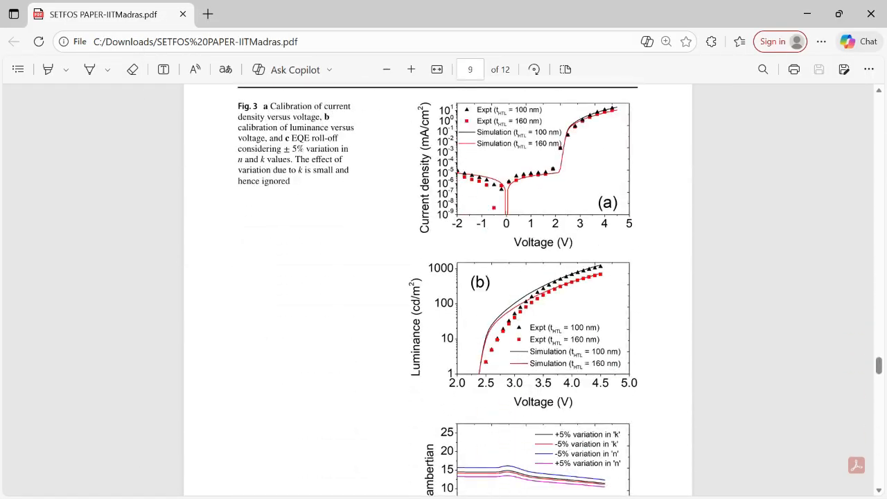
{"action": "scroll", "coordinate": [444, 291], "scroll_direction": "down", "scroll_amount": 10}
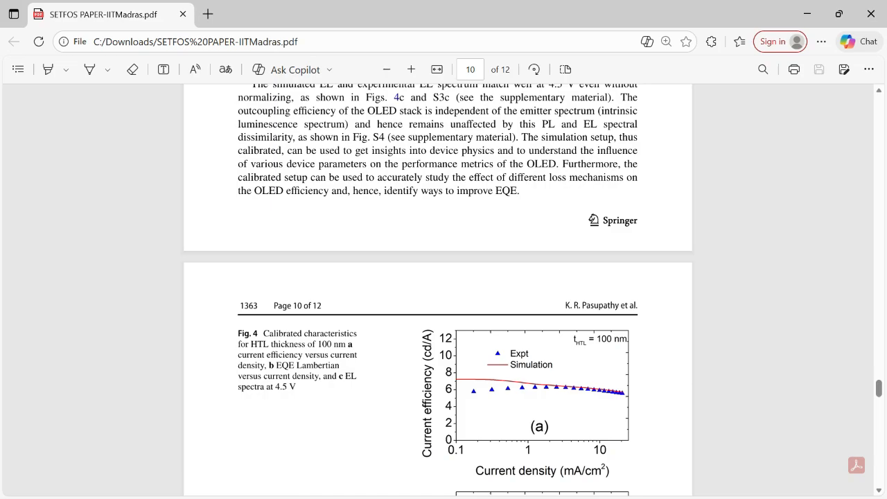
{"action": "key", "text": "super"}
{"action": "left_click", "coordinate": [609, 483]}
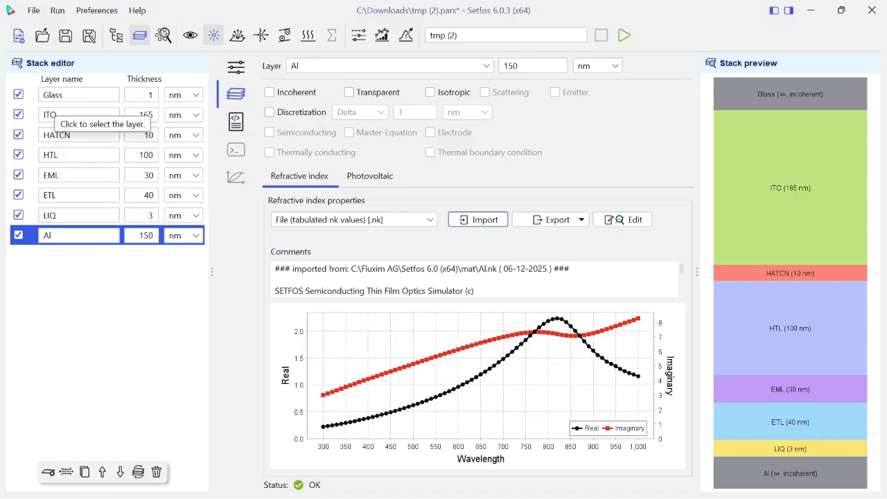
In the absorption settings, choose Sweep for the spectral variable and set the wavelength step to 10 nm
{"action": "left_click", "coordinate": [235, 67]}
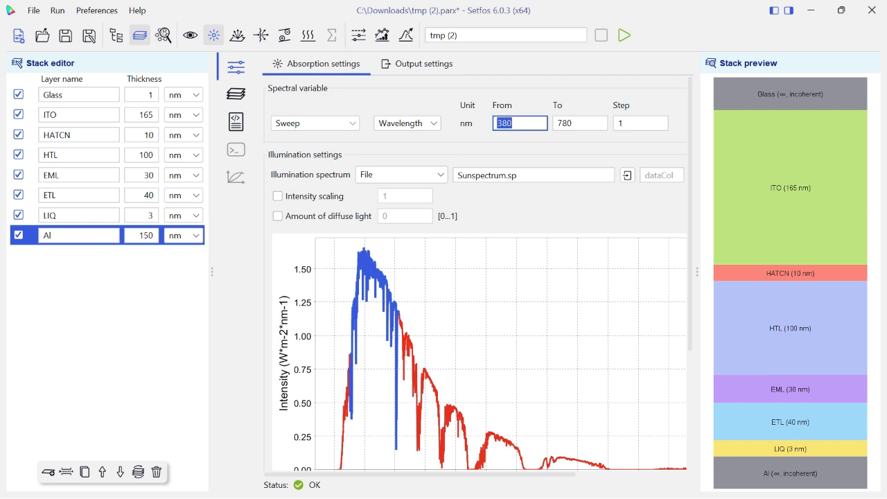
{"action": "left_click", "coordinate": [316, 123]}
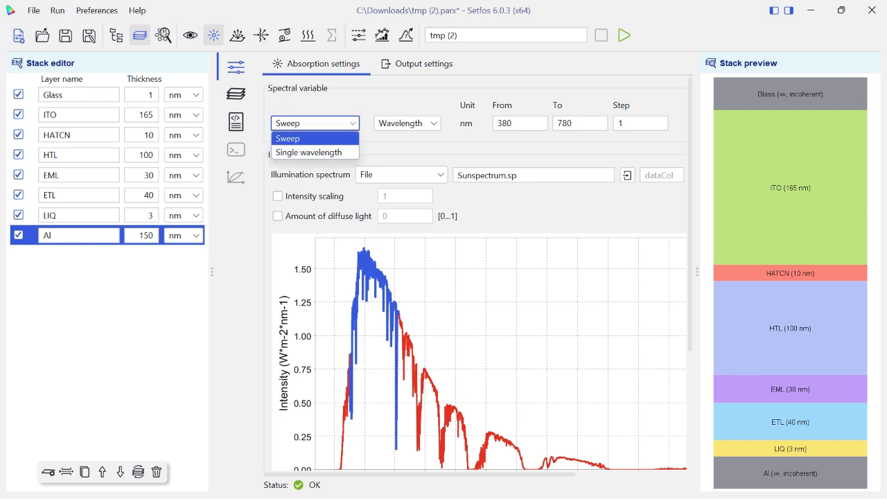
{"action": "left_click", "coordinate": [314, 139]}
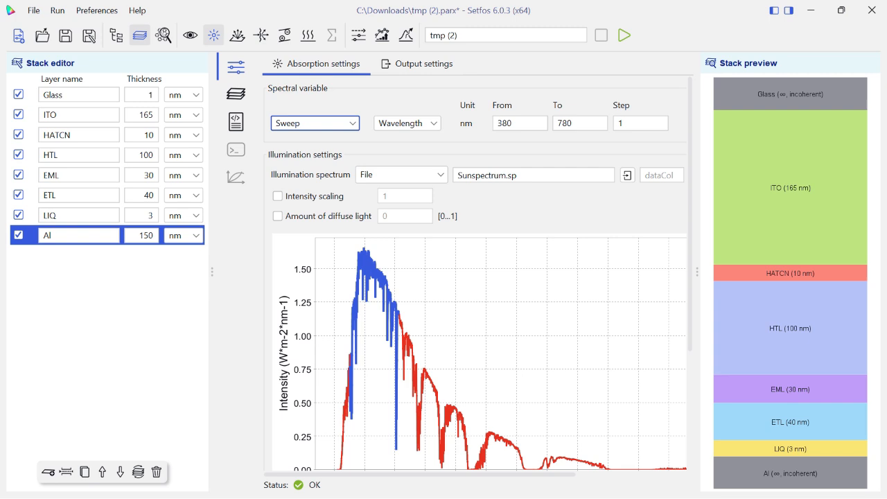
{"action": "double_click", "coordinate": [621, 124]}
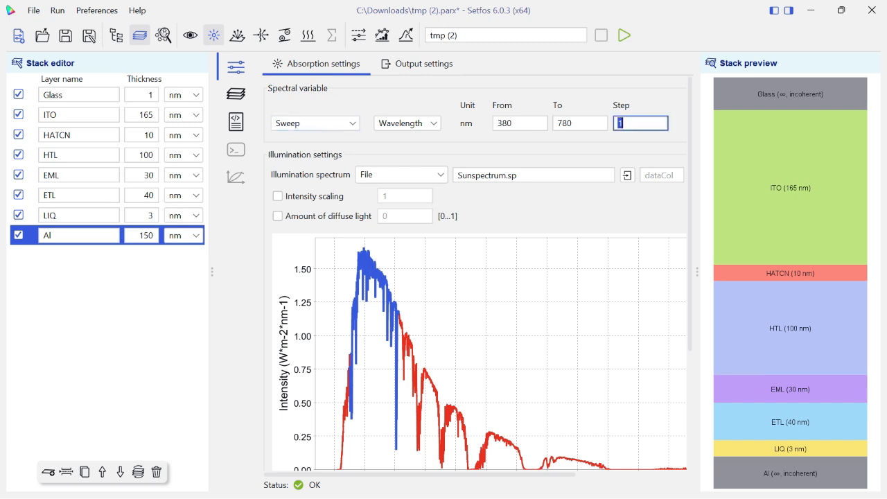
{"action": "type", "text": "10"}
Choose File as the illumination spectrum source with Sunspectrum.sp, and review the spectrum plot and default optics settings
{"action": "left_click", "coordinate": [403, 174]}
{"action": "left_click", "coordinate": [401, 191]}
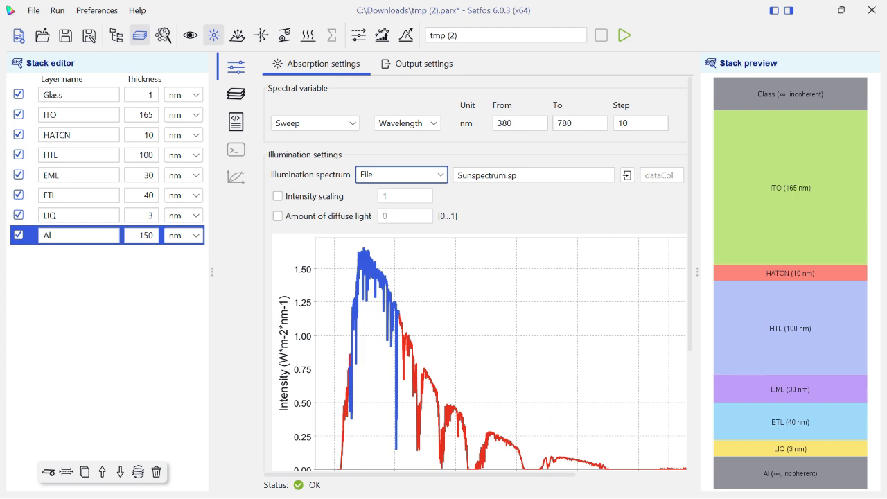
{"action": "left_click", "coordinate": [628, 175]}
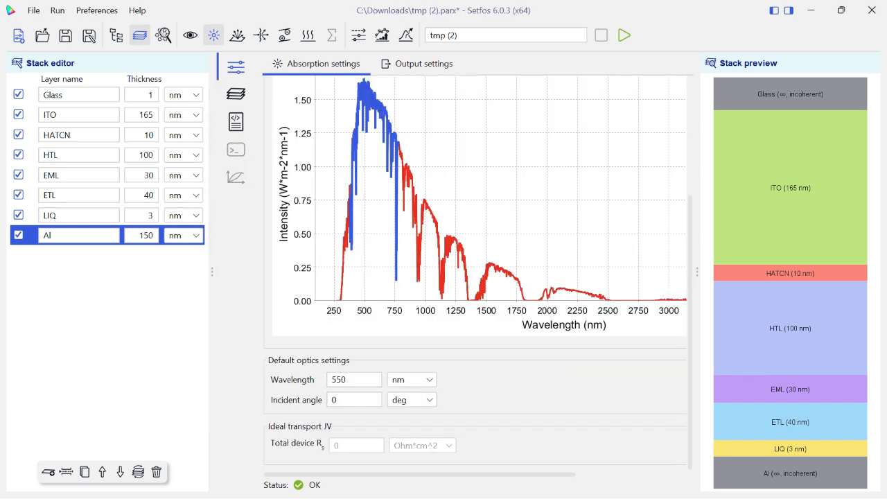
{"action": "scroll", "coordinate": [476, 273], "scroll_direction": "up", "scroll_amount": 5}
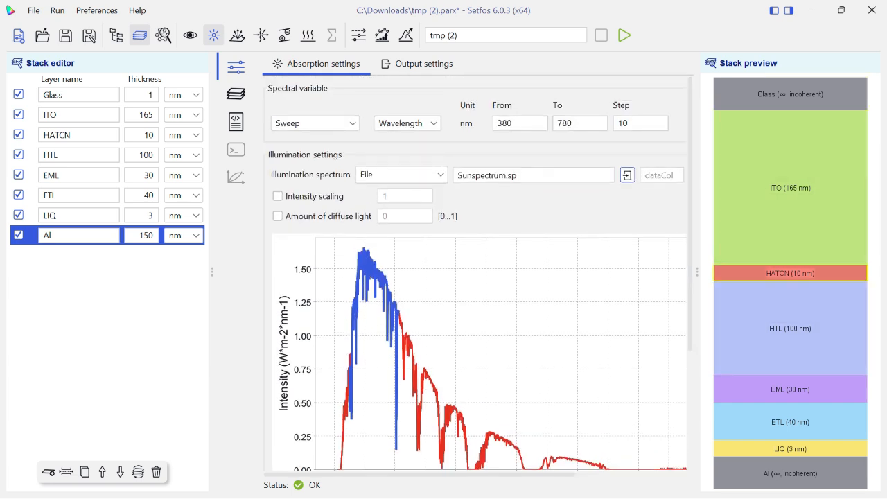
Switch to the paper PDF in Edge, examine the OLED stack details and energy level diagrams, and return to the tmp (2) project in Setfos
{"action": "key", "text": "alt+Tab"}
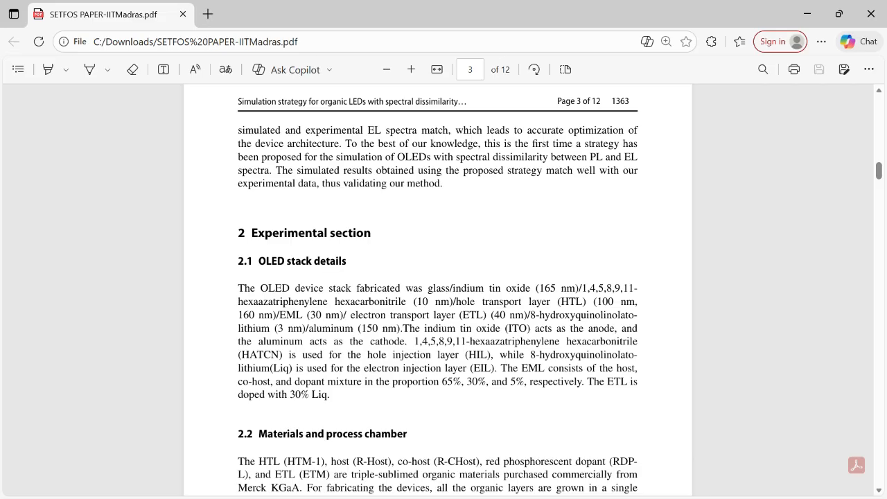
{"action": "key", "text": "ctrl+plus"}
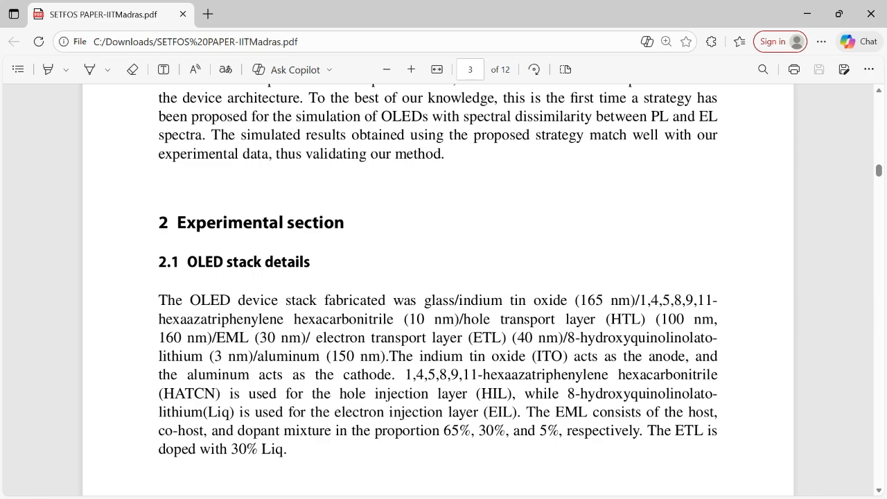
{"action": "key", "text": "super"}
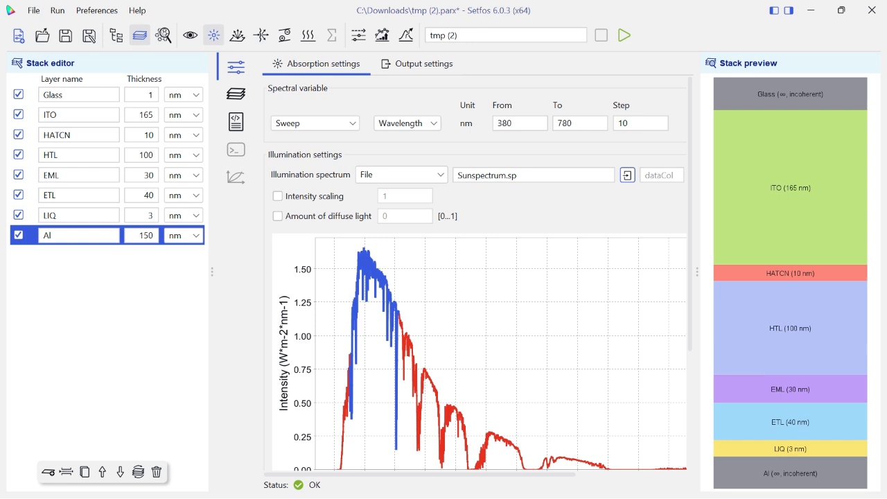
{"action": "key", "text": "alt+Tab"}
{"action": "scroll", "coordinate": [438, 290], "scroll_direction": "down", "scroll_amount": 10}
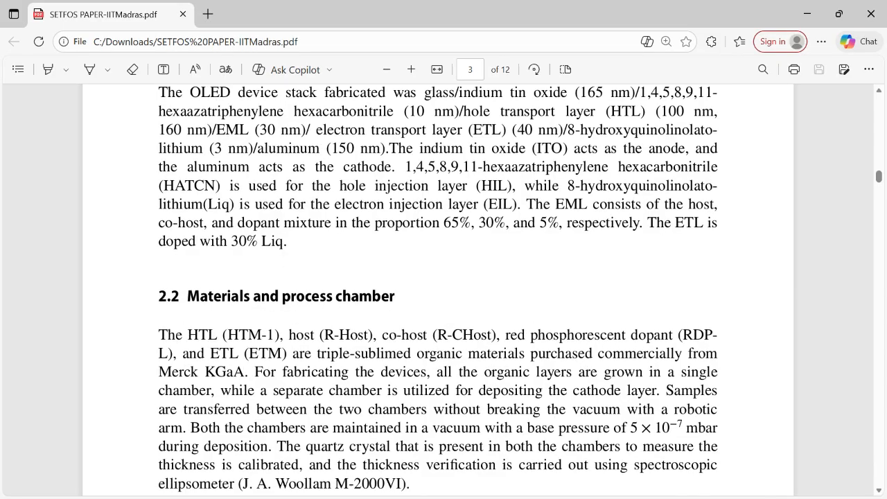
{"action": "scroll", "coordinate": [439, 290], "scroll_direction": "down", "scroll_amount": 15}
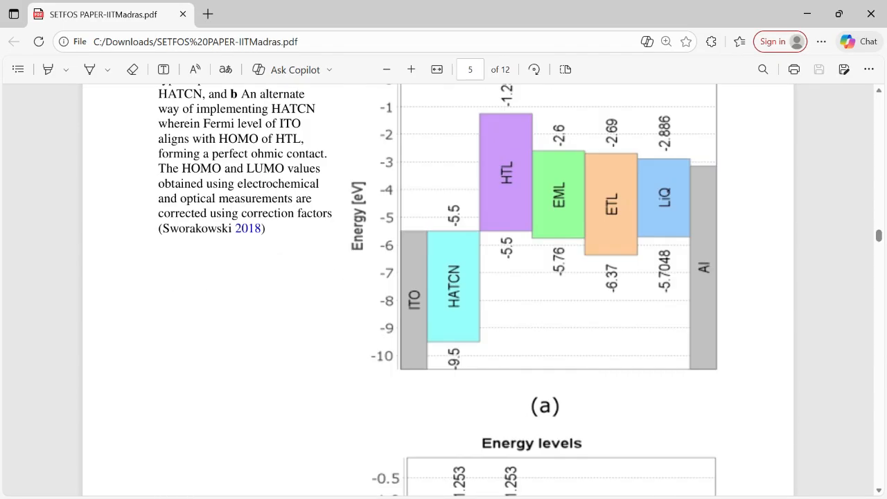
{"action": "scroll", "coordinate": [438, 290], "scroll_direction": "up", "scroll_amount": 1}
{"action": "scroll", "coordinate": [439, 290], "scroll_direction": "down", "scroll_amount": 5}
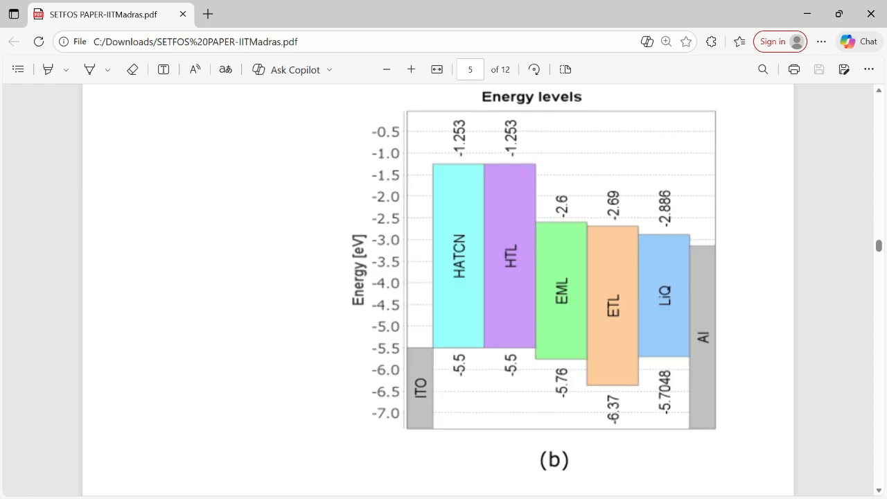
{"action": "scroll", "coordinate": [438, 290], "scroll_direction": "up", "scroll_amount": 20}
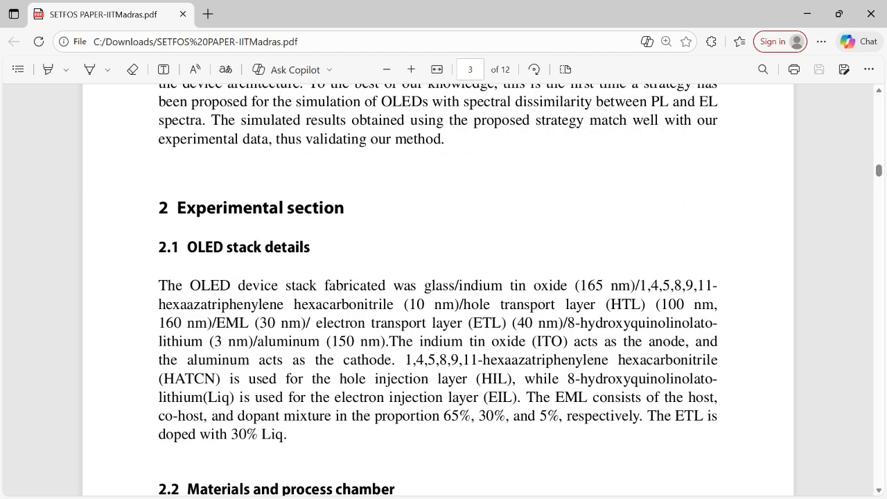
{"action": "scroll", "coordinate": [439, 289], "scroll_direction": "down", "scroll_amount": 2}
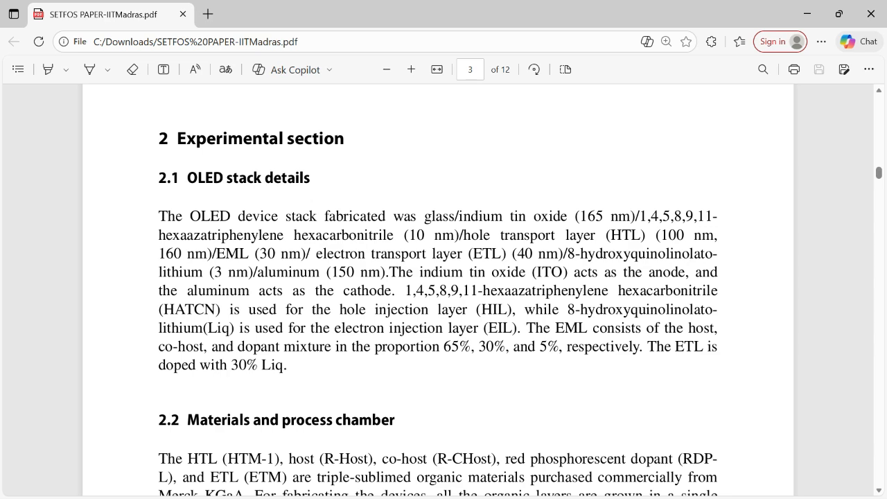
{"action": "key", "text": "super"}
{"action": "mouse_move", "coordinate": [605, 483]}
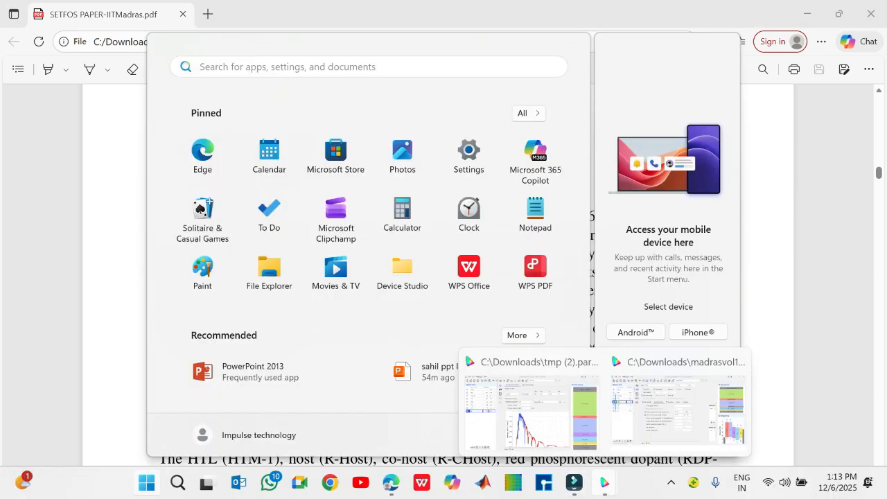
{"action": "left_click", "coordinate": [531, 414]}
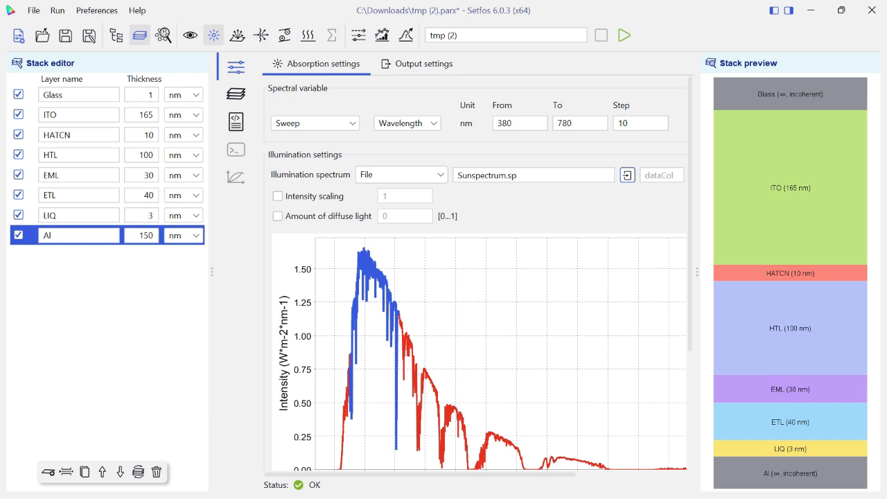
Define the ITO layer as an electrode with a workfunction of 5.5 eV
{"action": "left_click", "coordinate": [236, 94]}
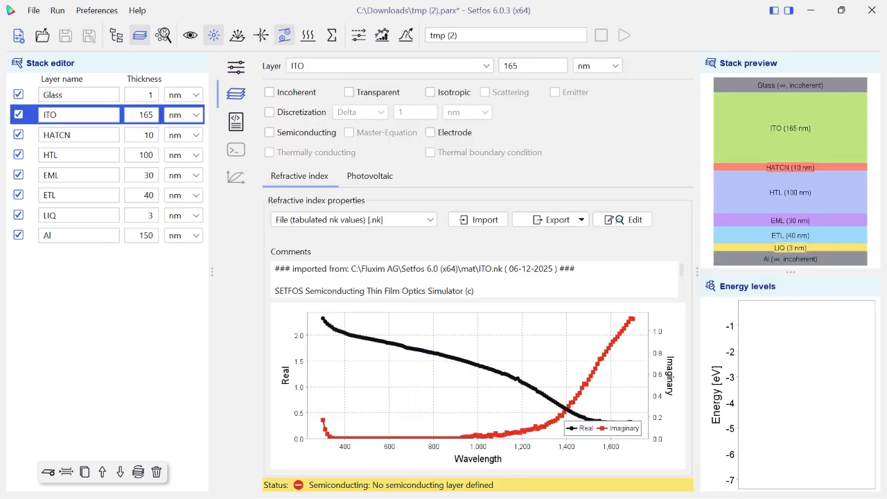
{"action": "left_click", "coordinate": [431, 132]}
{"action": "left_click", "coordinate": [431, 132]}
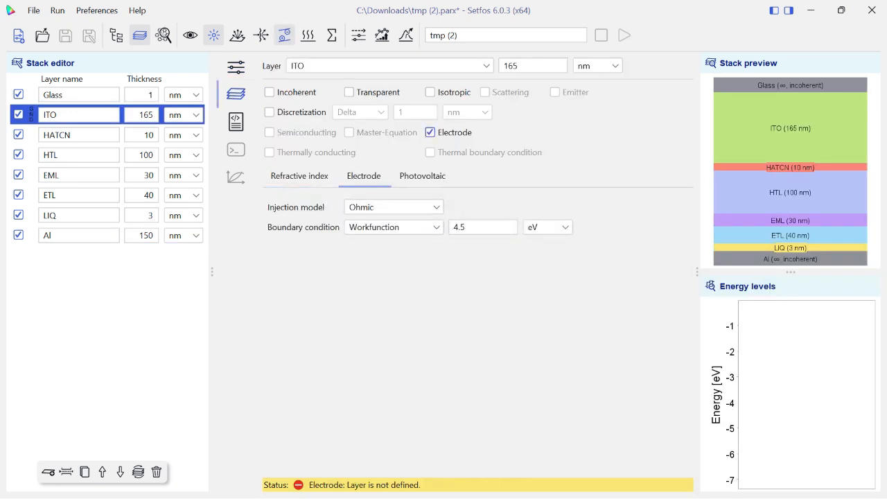
{"action": "double_click", "coordinate": [468, 227]}
{"action": "key", "text": "BackSpace"}
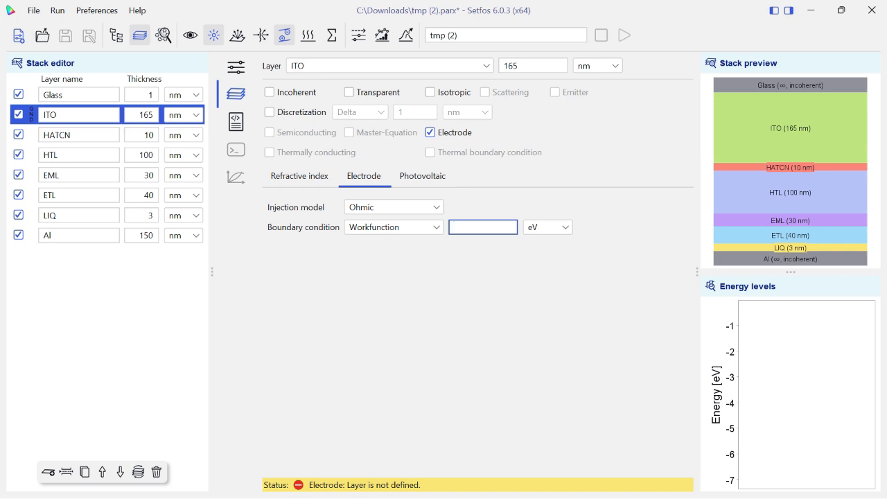
{"action": "type", "text": "5.5"}
Define the Al layer as an electrode with a workfunction of 3.2 eV
{"action": "left_click", "coordinate": [66, 236]}
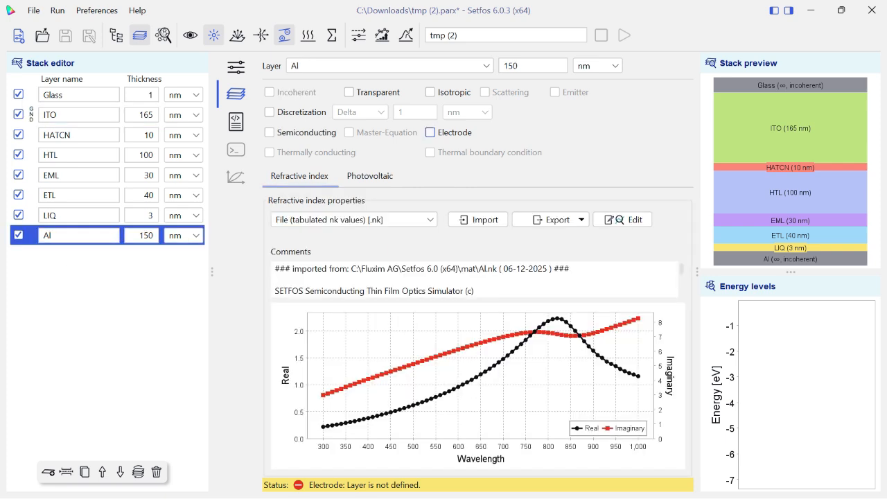
{"action": "left_click", "coordinate": [430, 131]}
{"action": "double_click", "coordinate": [460, 228]}
{"action": "key", "text": "BackSpace"}
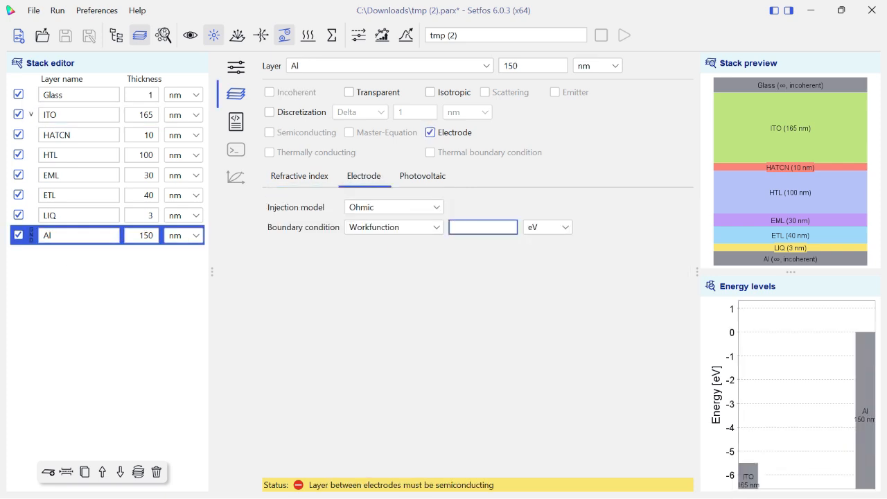
{"action": "type", "text": "3.2"}
Mark the HATCN, HTL, EML, ETL and LIQ layers as semiconducting
{"action": "left_click", "coordinate": [66, 136]}
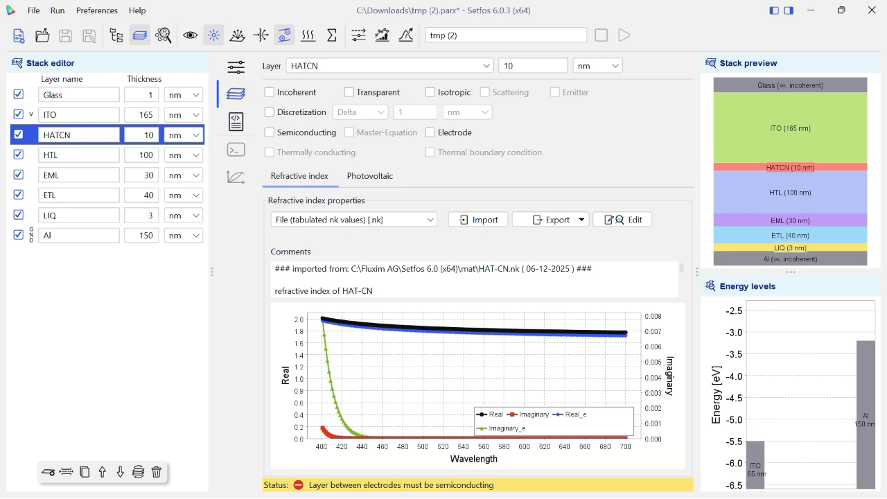
{"action": "left_click", "coordinate": [269, 132]}
{"action": "left_click", "coordinate": [65, 156]}
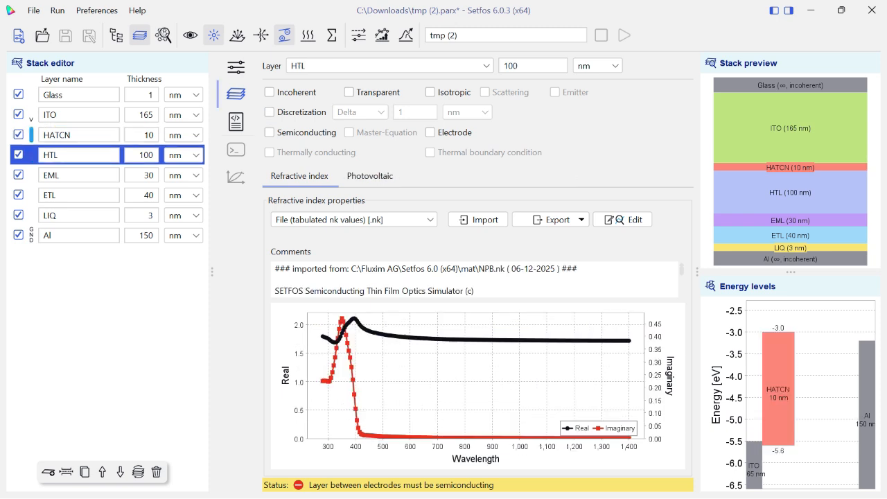
{"action": "left_click", "coordinate": [270, 132]}
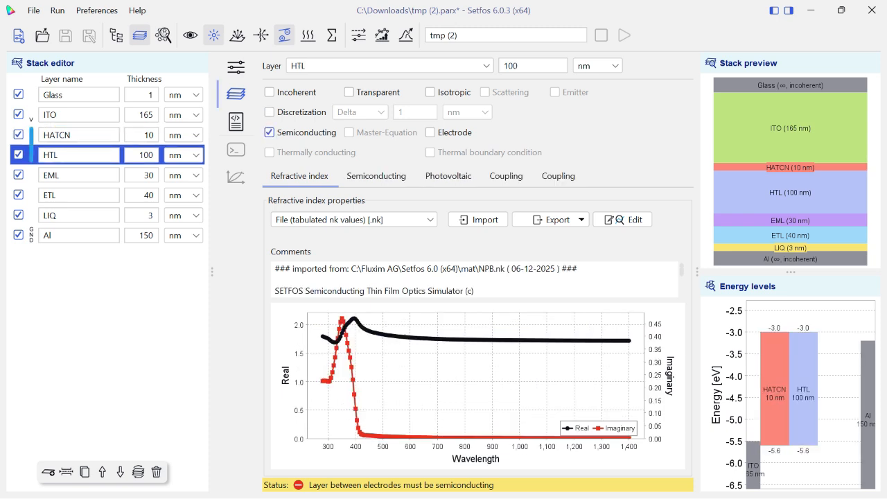
{"action": "left_click", "coordinate": [66, 175]}
{"action": "left_click", "coordinate": [269, 131]}
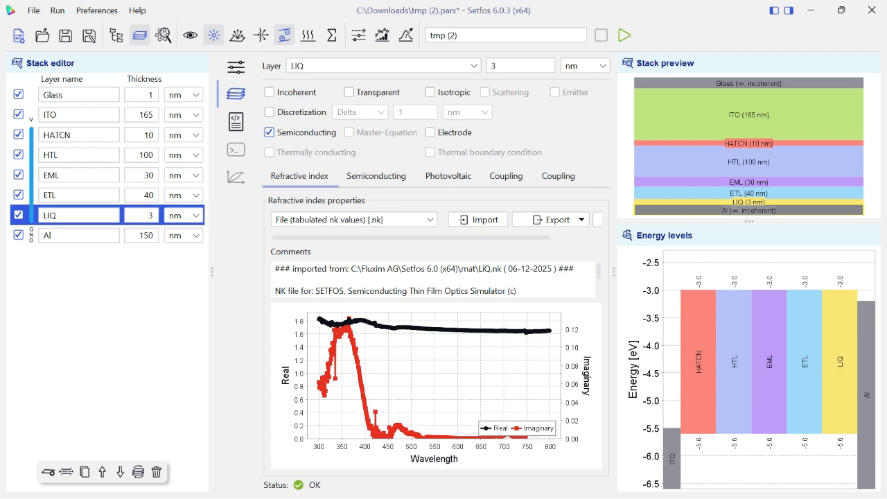
Import HTL_HATCN.em as the electrical material of the HATCN layer
{"action": "left_click", "coordinate": [66, 135]}
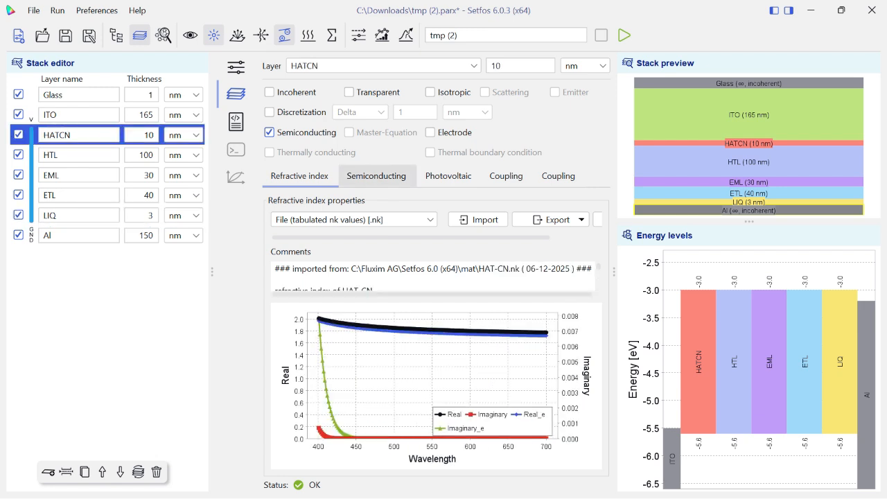
{"action": "left_click", "coordinate": [377, 176]}
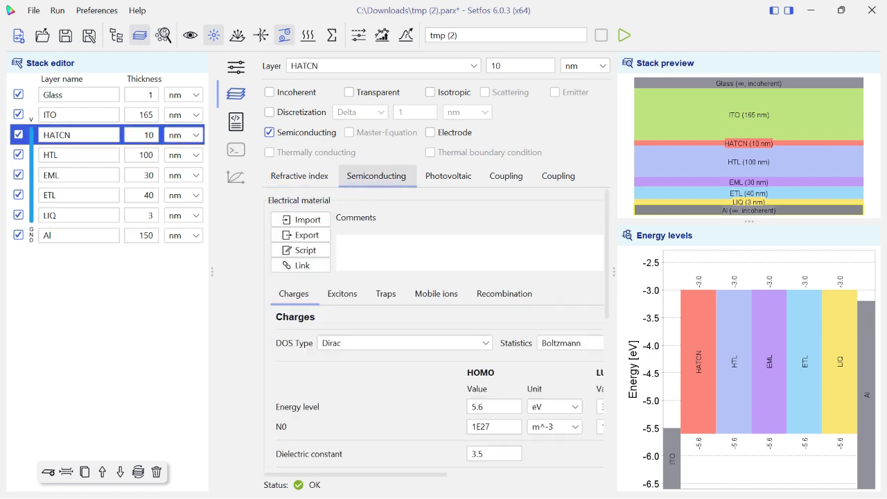
{"action": "left_click", "coordinate": [300, 219]}
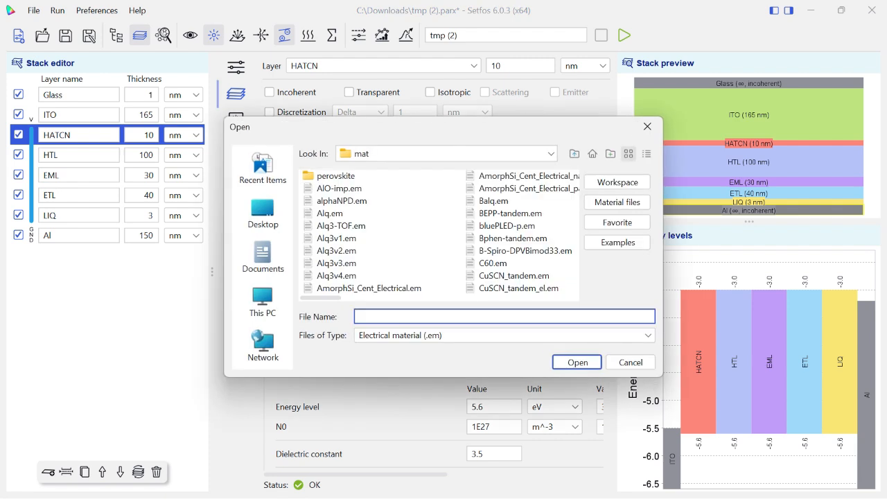
{"action": "mouse_move", "coordinate": [321, 299]}
{"action": "left_mouse_down"}
{"action": "mouse_move", "coordinate": [559, 299]}
{"action": "mouse_move", "coordinate": [320, 298]}
{"action": "left_mouse_up"}
{"action": "left_click", "coordinate": [416, 240]}
{"action": "key", "text": "h"}
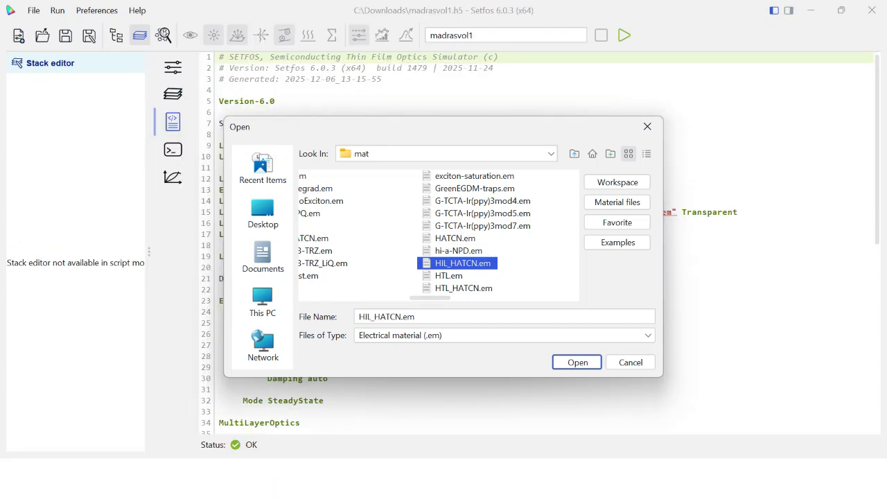
{"action": "left_click", "coordinate": [463, 289]}
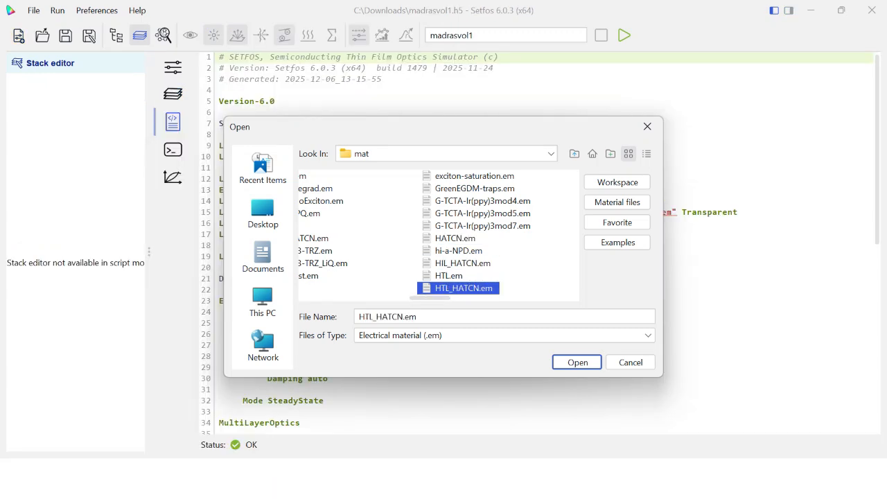
{"action": "key", "text": "Return"}
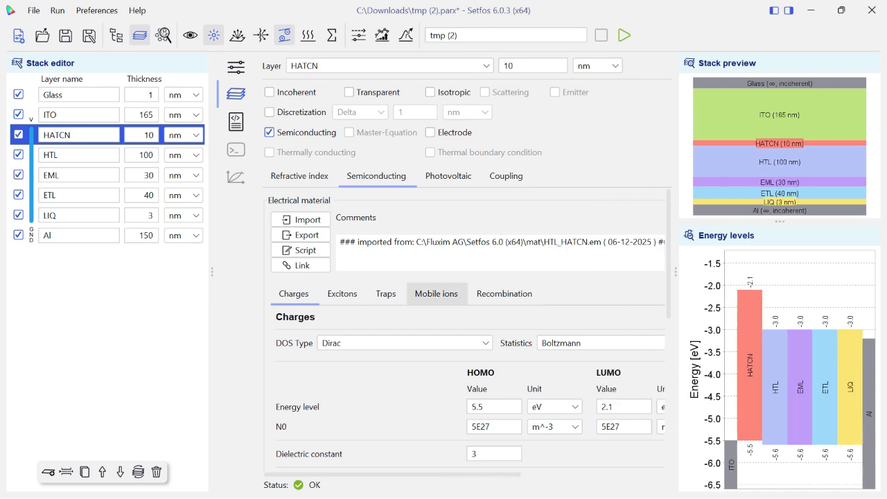
Review the HATCN layer's charge, mobility, trap, mobile ion and recombination settings
{"action": "scroll", "coordinate": [437, 312], "scroll_direction": "down", "scroll_amount": 2}
{"action": "scroll", "coordinate": [282, 347], "scroll_direction": "down", "scroll_amount": 4}
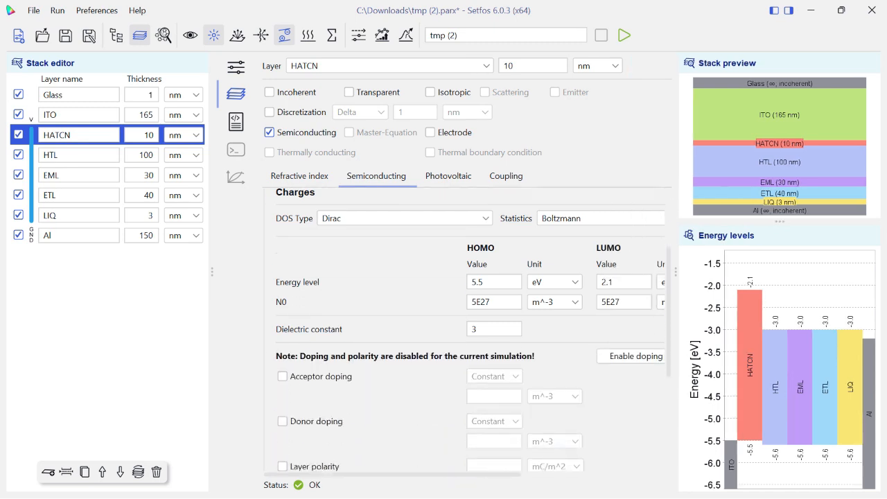
{"action": "scroll", "coordinate": [312, 347], "scroll_direction": "down", "scroll_amount": 3}
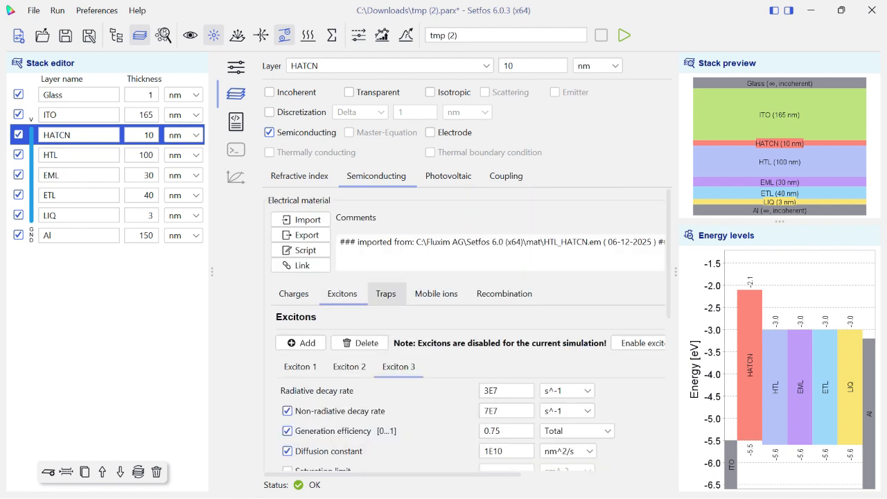
{"action": "left_click", "coordinate": [386, 294]}
{"action": "left_click", "coordinate": [436, 294]}
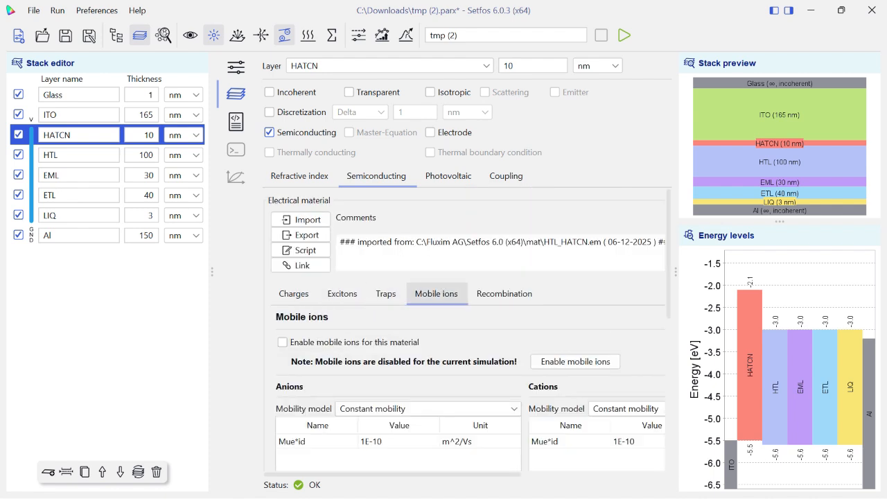
{"action": "left_click", "coordinate": [504, 294]}
{"action": "left_click", "coordinate": [294, 294]}
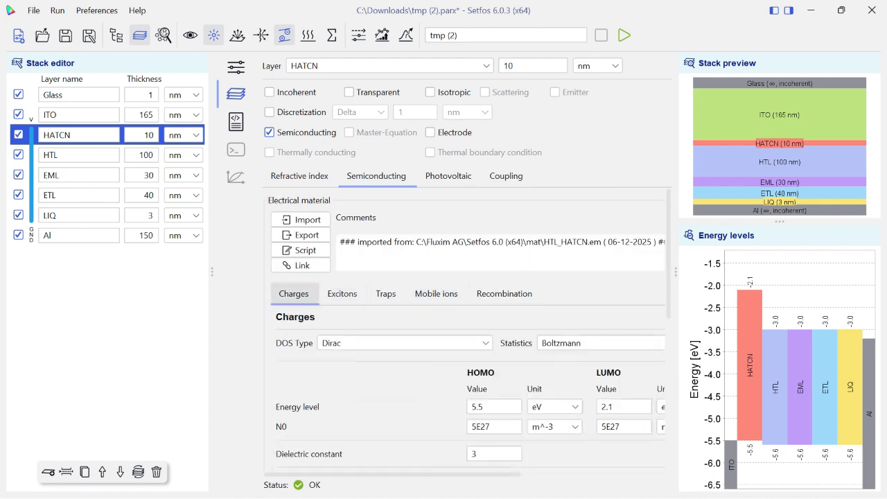
Import NPB.em as the electrical material of the HTL layer
{"action": "left_click", "coordinate": [97, 155]}
{"action": "left_click", "coordinate": [301, 220]}
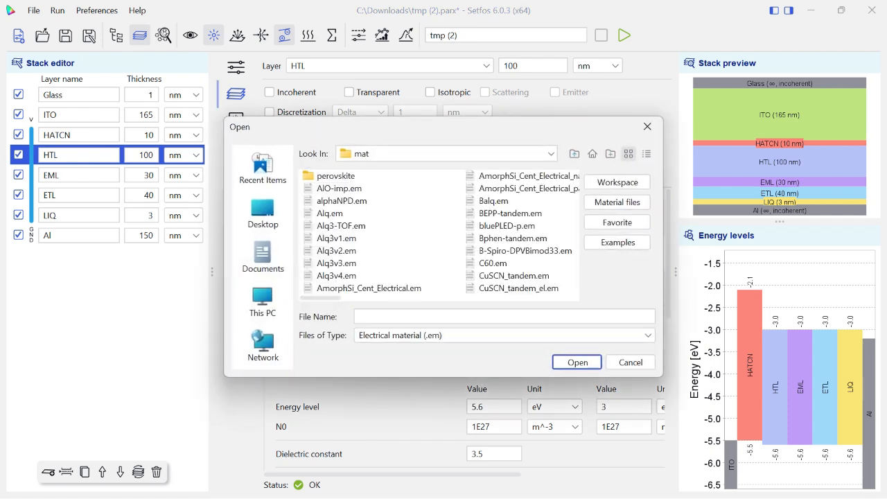
{"action": "scroll", "coordinate": [346, 289], "scroll_direction": "down", "scroll_amount": 5}
{"action": "left_click", "coordinate": [329, 214]}
{"action": "left_click", "coordinate": [330, 201]}
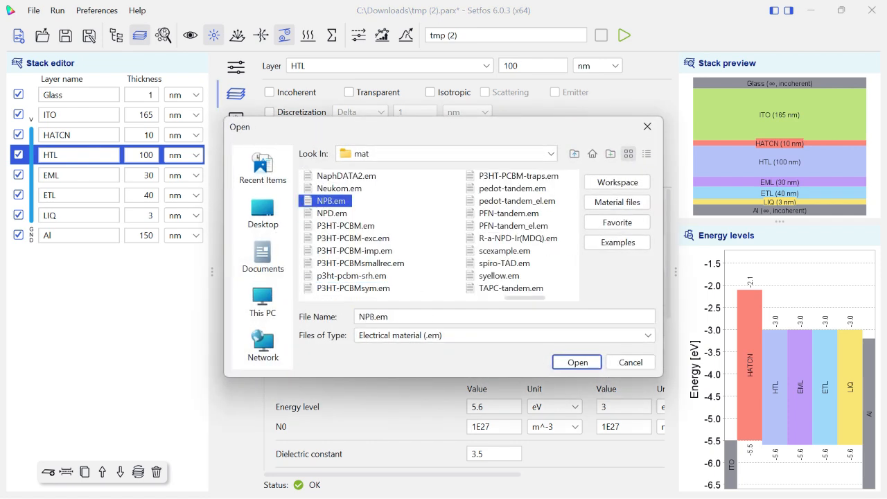
{"action": "left_click", "coordinate": [577, 363]}
Import G-TCTA-Ir(ppy)3mod7.em as the electrical material of the EML layer
{"action": "left_click", "coordinate": [90, 176]}
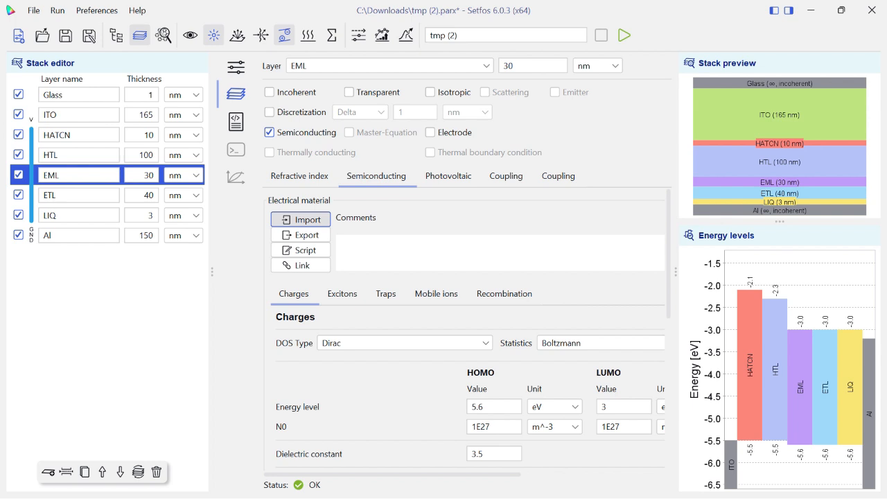
{"action": "left_click", "coordinate": [300, 219]}
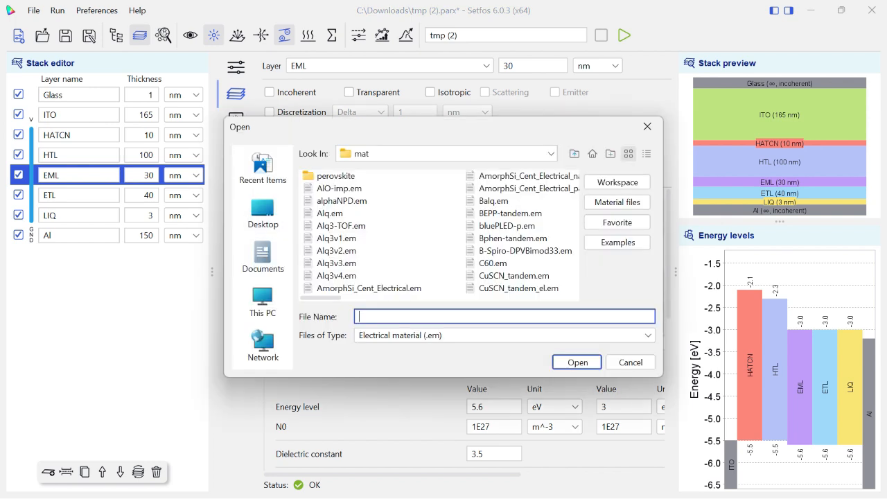
{"action": "left_click", "coordinate": [475, 189]}
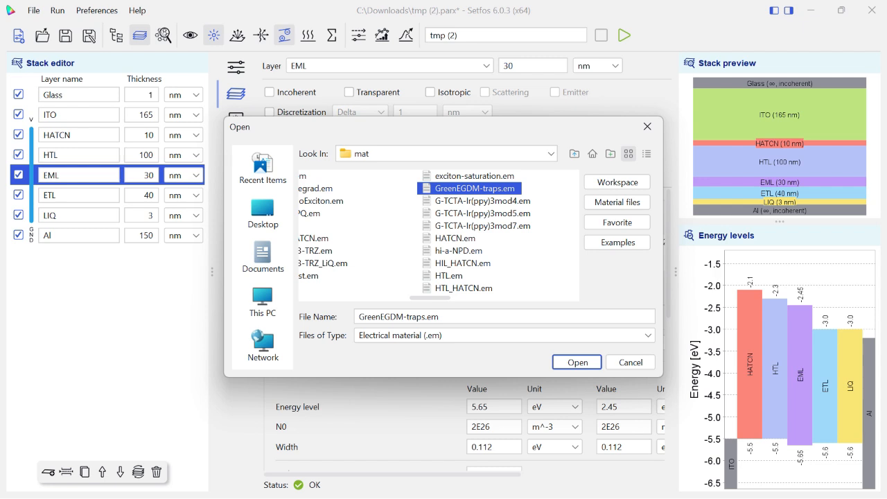
{"action": "left_click", "coordinate": [482, 226]}
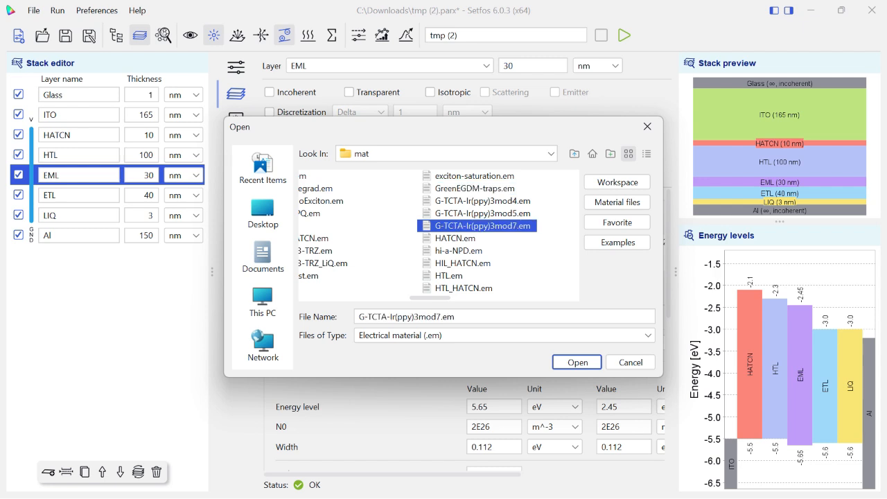
{"action": "key", "text": "Return"}
Import BCP(4T).em as the electrical material of the ETL layer
{"action": "left_click", "coordinate": [78, 195]}
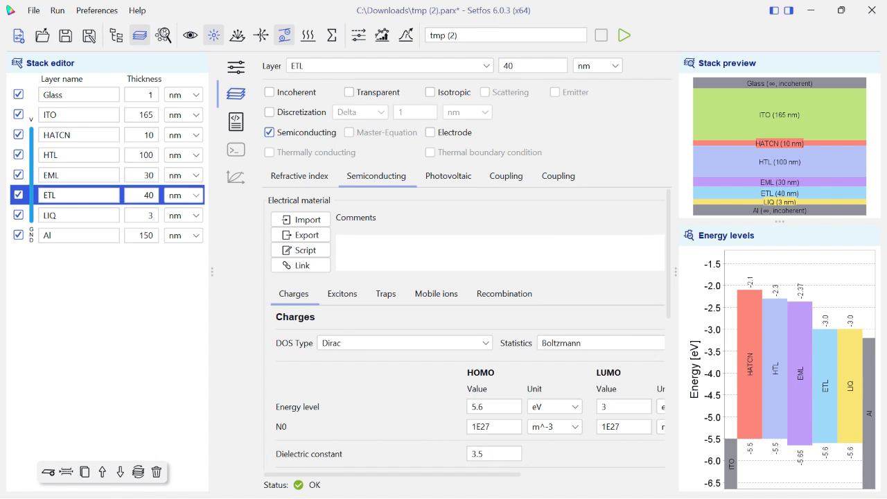
{"action": "left_click", "coordinate": [301, 219]}
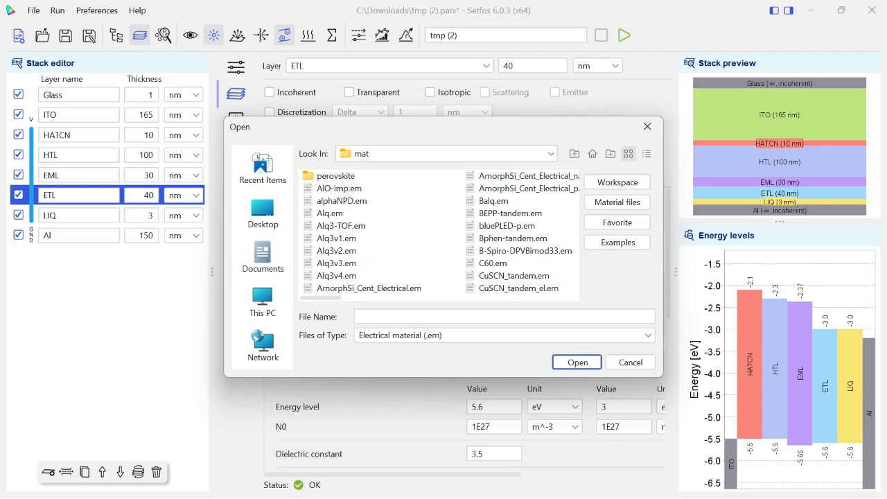
{"action": "left_click", "coordinate": [494, 201]}
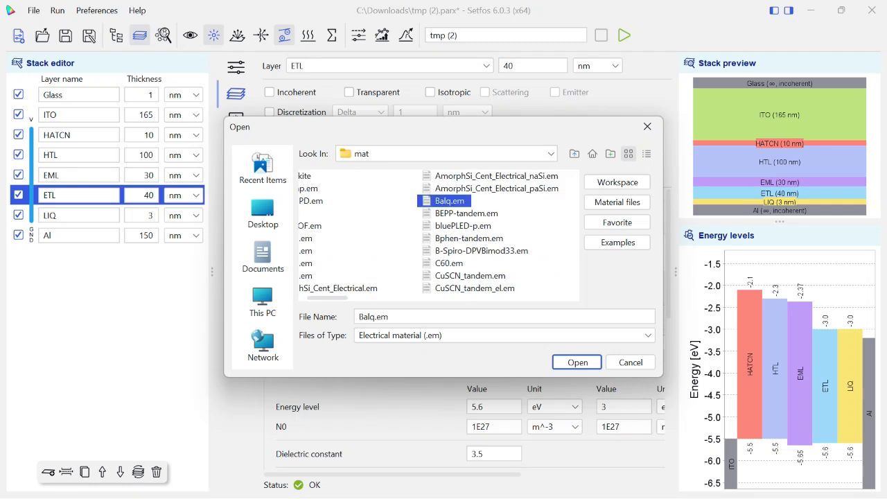
{"action": "left_click", "coordinate": [455, 250]}
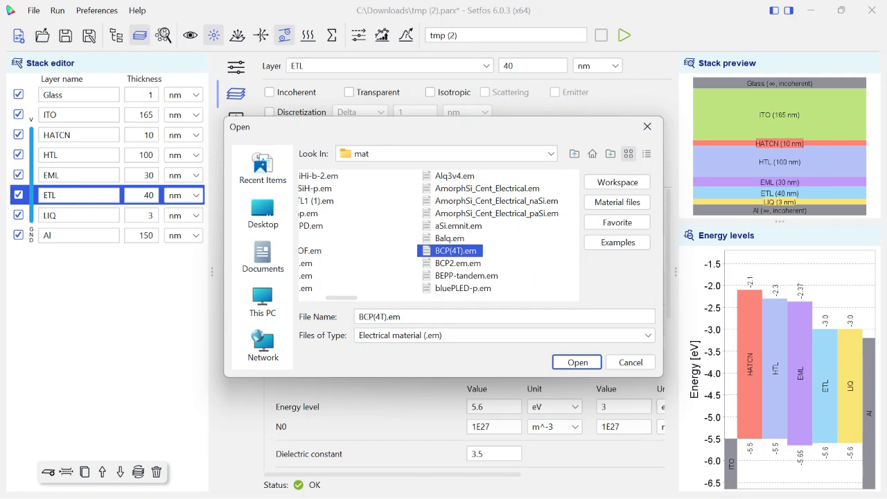
{"action": "left_click", "coordinate": [577, 362]}
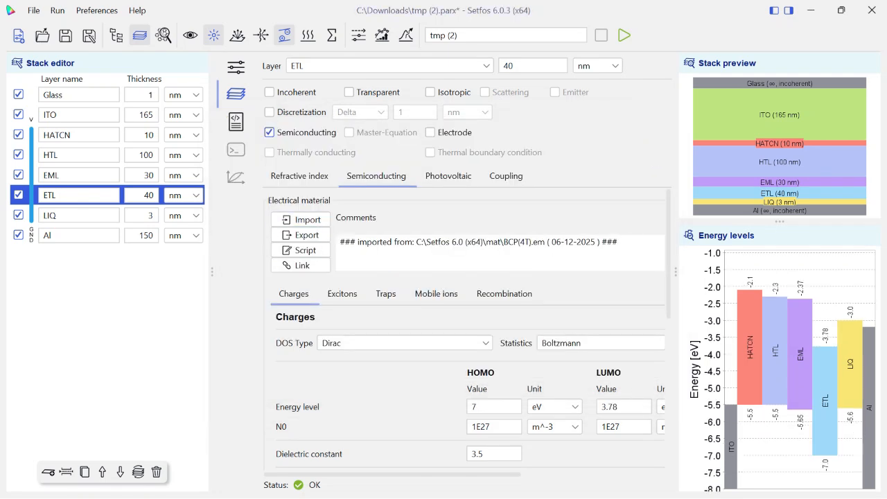
Import ETL.em as the electrical material of the LIQ layer
{"action": "left_click", "coordinate": [78, 215]}
{"action": "left_click", "coordinate": [298, 219]}
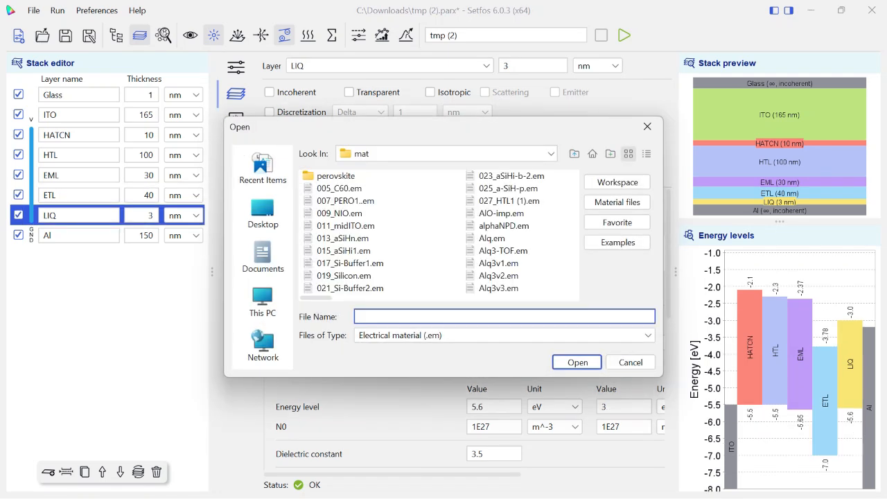
{"action": "left_click", "coordinate": [439, 236]}
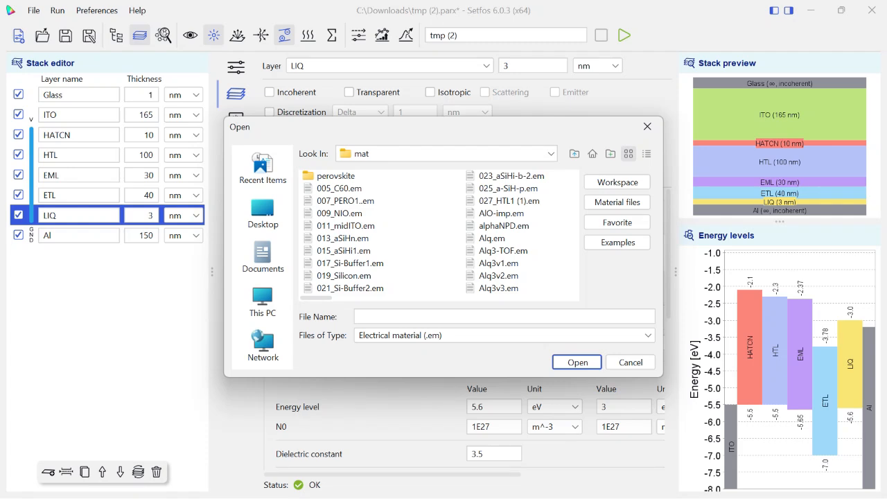
{"action": "key", "text": "e"}
{"action": "key", "text": "t"}
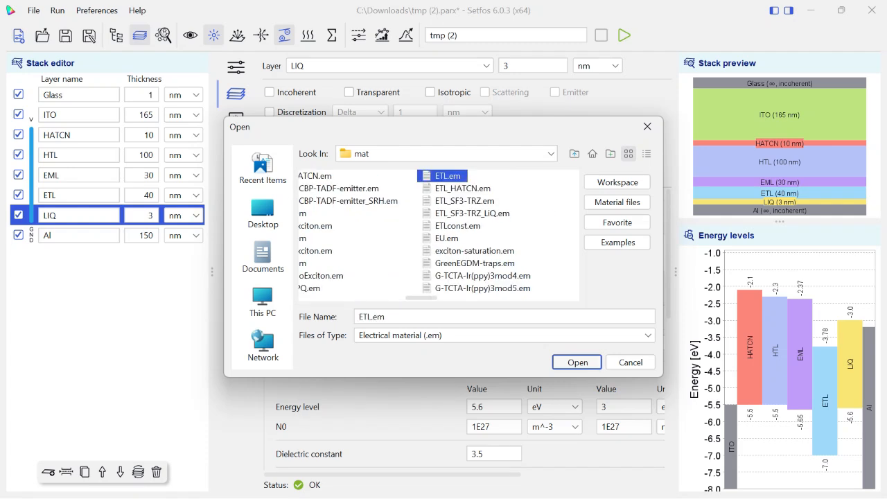
{"action": "key", "text": "Return"}
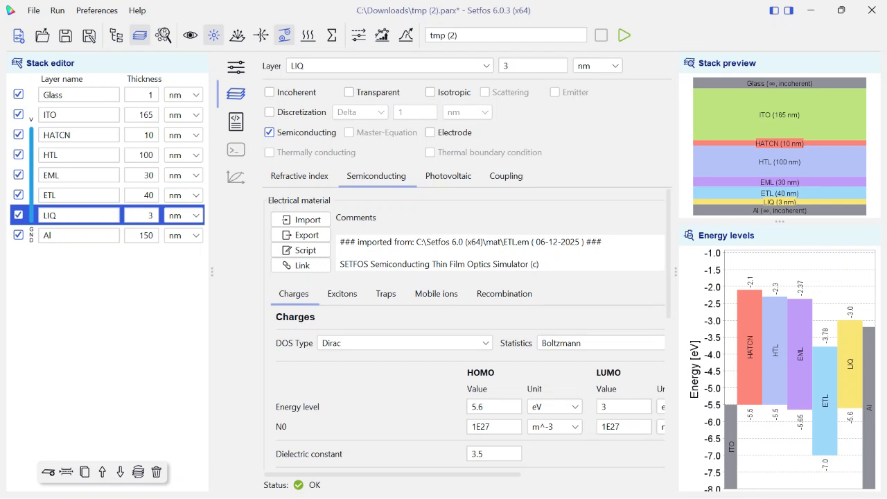
{"action": "mouse_move", "coordinate": [669, 254]}
{"action": "left_mouse_down"}
{"action": "mouse_move", "coordinate": [669, 277]}
{"action": "mouse_move", "coordinate": [669, 254]}
{"action": "left_mouse_up"}
Switch to the SETFOS paper PDF in the browser and examine both energy level diagrams in Fig. 1 on page 5
{"action": "key", "text": "alt+Tab"}
{"action": "scroll", "coordinate": [438, 290], "scroll_direction": "down", "scroll_amount": 4}
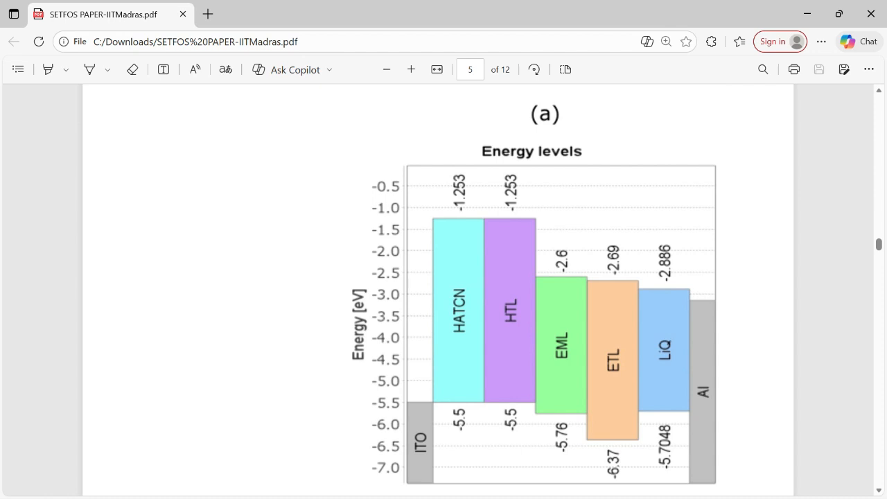
{"action": "scroll", "coordinate": [438, 290], "scroll_direction": "up", "scroll_amount": 5}
{"action": "scroll", "coordinate": [439, 290], "scroll_direction": "down", "scroll_amount": 1}
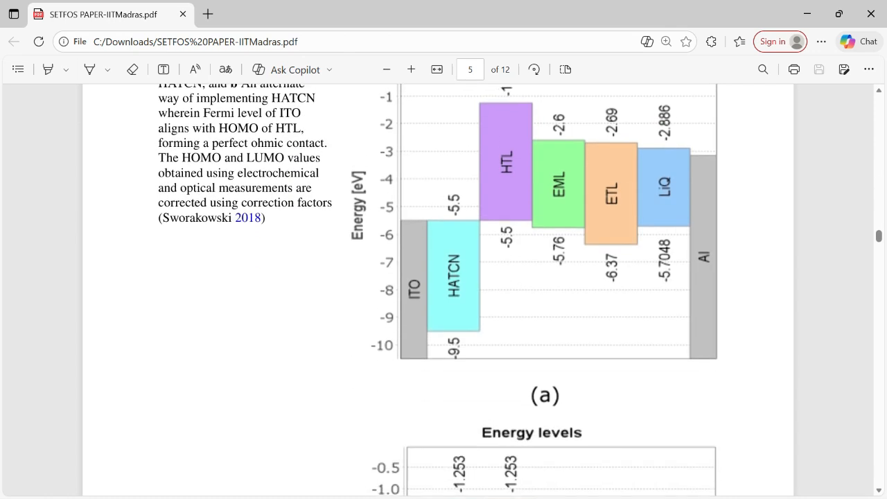
{"action": "scroll", "coordinate": [438, 289], "scroll_direction": "up", "scroll_amount": 3}
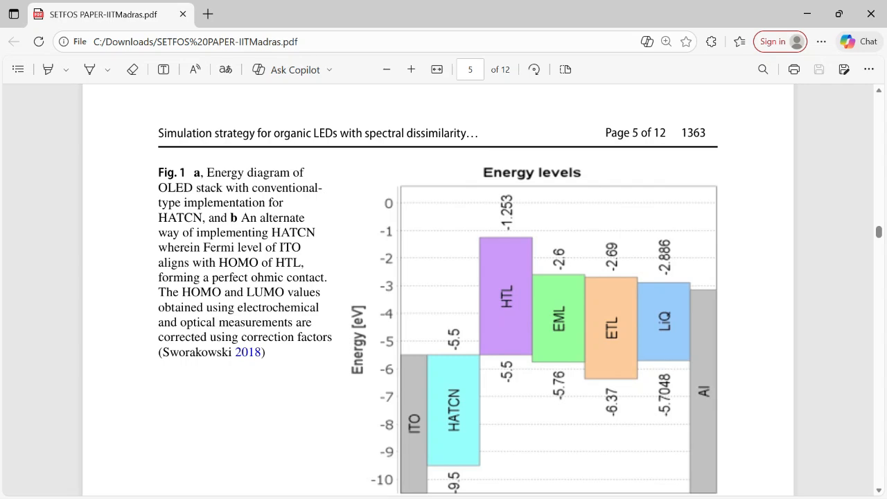
{"action": "scroll", "coordinate": [438, 290], "scroll_direction": "down", "scroll_amount": 1}
{"action": "scroll", "coordinate": [439, 290], "scroll_direction": "down", "scroll_amount": 6}
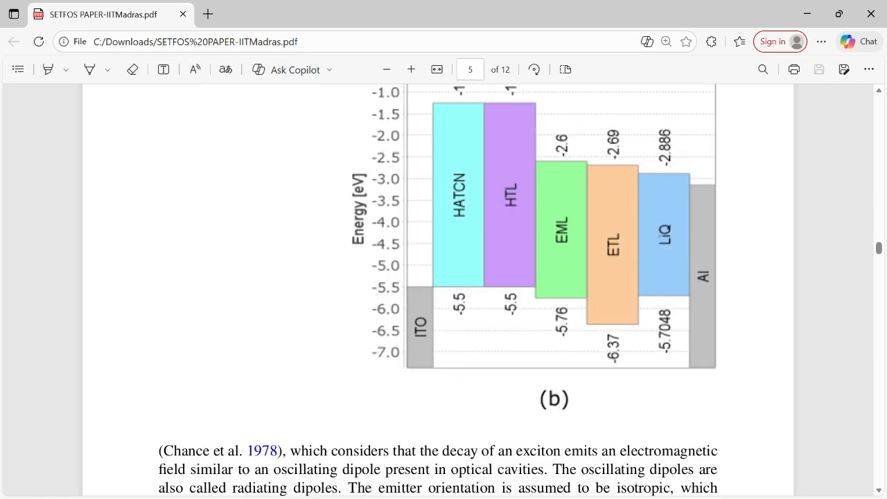
{"action": "scroll", "coordinate": [438, 290], "scroll_direction": "up", "scroll_amount": 2}
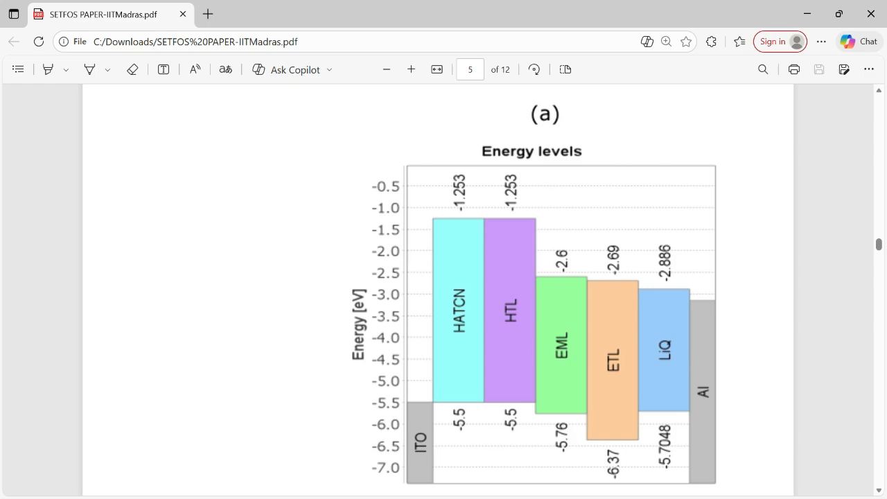
{"action": "scroll", "coordinate": [438, 289], "scroll_direction": "down", "scroll_amount": 1}
Return to the tmp (2) project in Setfos and set the HATCN layer's LUMO energy level to 1.253 eV
{"action": "key", "text": "super"}
{"action": "mouse_move", "coordinate": [605, 484]}
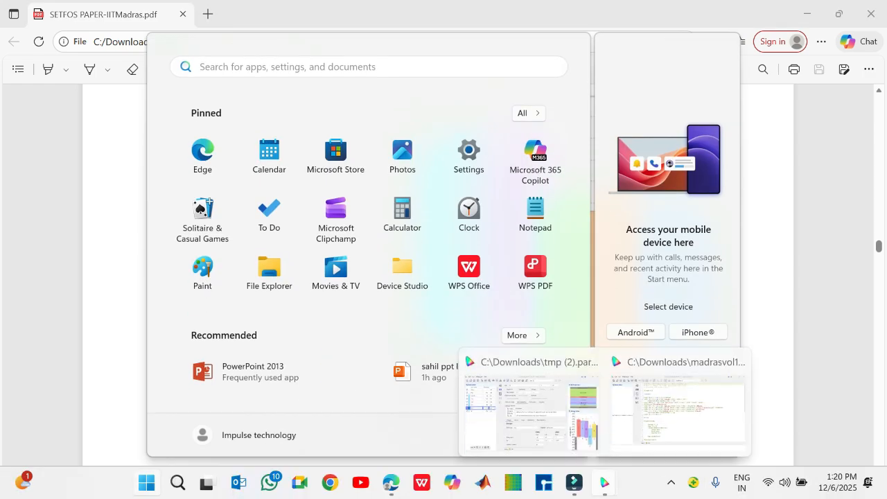
{"action": "left_click", "coordinate": [531, 409]}
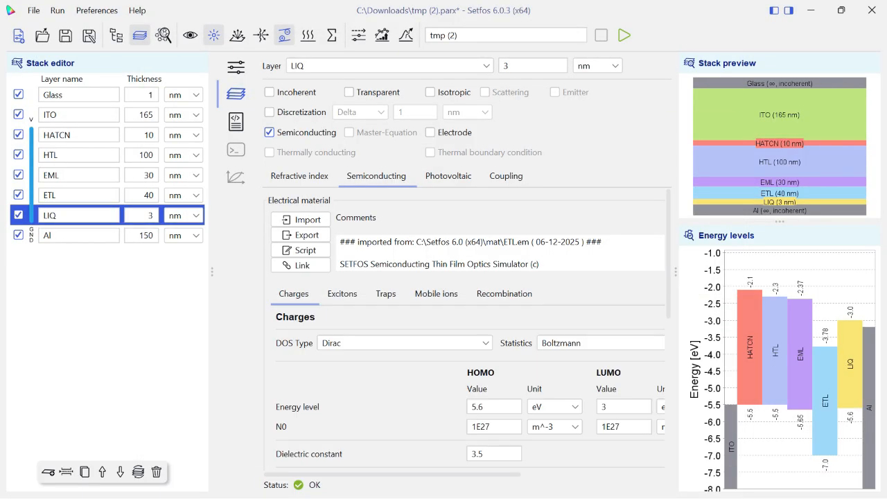
{"action": "left_click", "coordinate": [79, 136]}
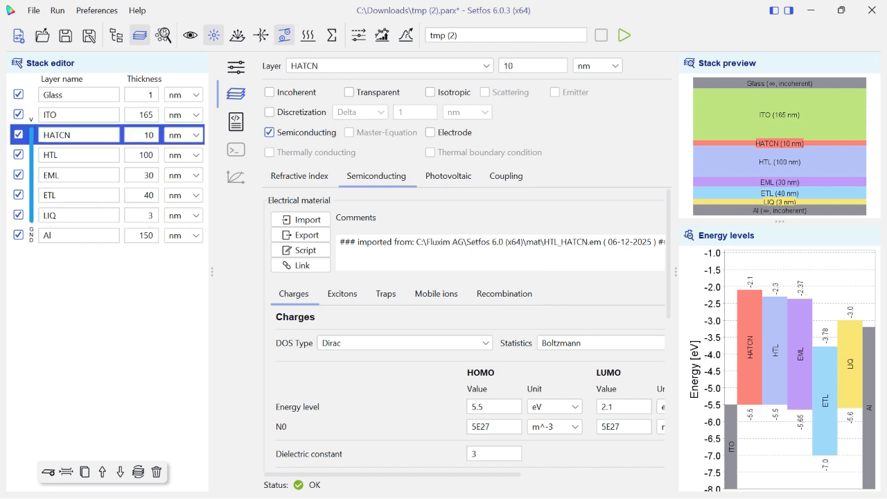
{"action": "double_click", "coordinate": [608, 407]}
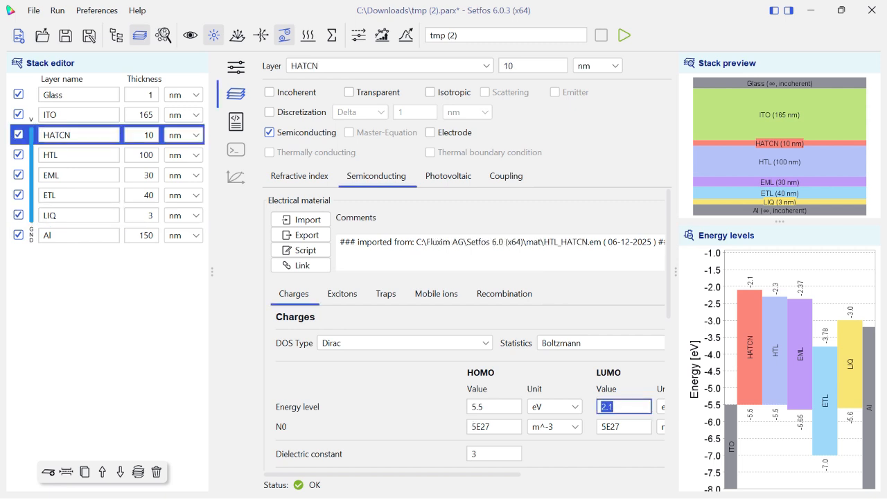
{"action": "key", "text": "BackSpace"}
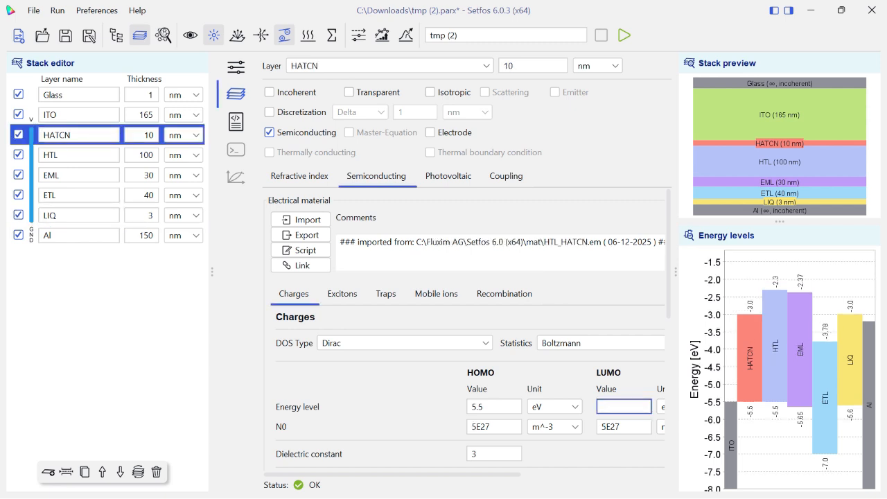
{"action": "type", "text": "1."}
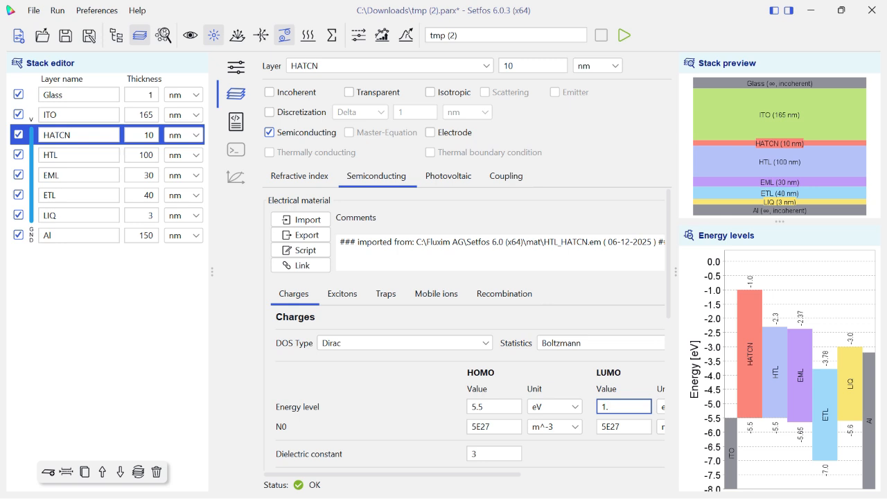
{"action": "type", "text": "253"}
Set the HTL layer's LUMO energy level to 1.253 eV
{"action": "left_click", "coordinate": [78, 156]}
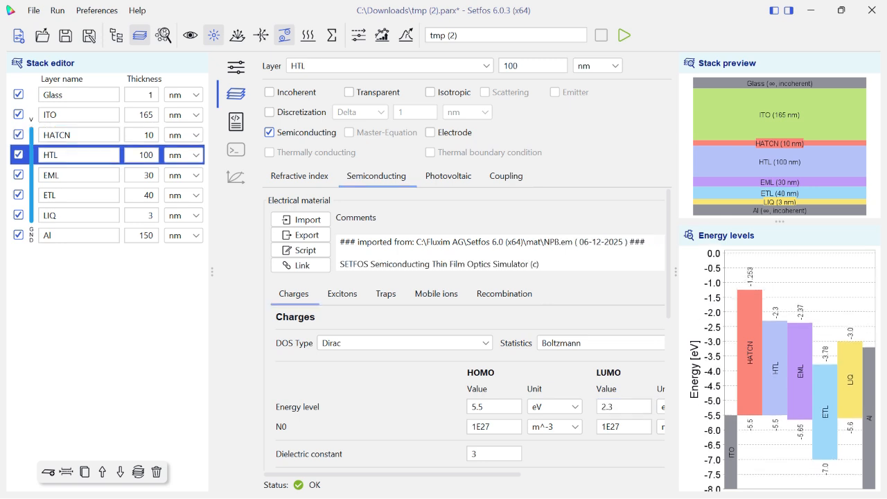
{"action": "double_click", "coordinate": [608, 407]}
{"action": "key", "text": "BackSpace"}
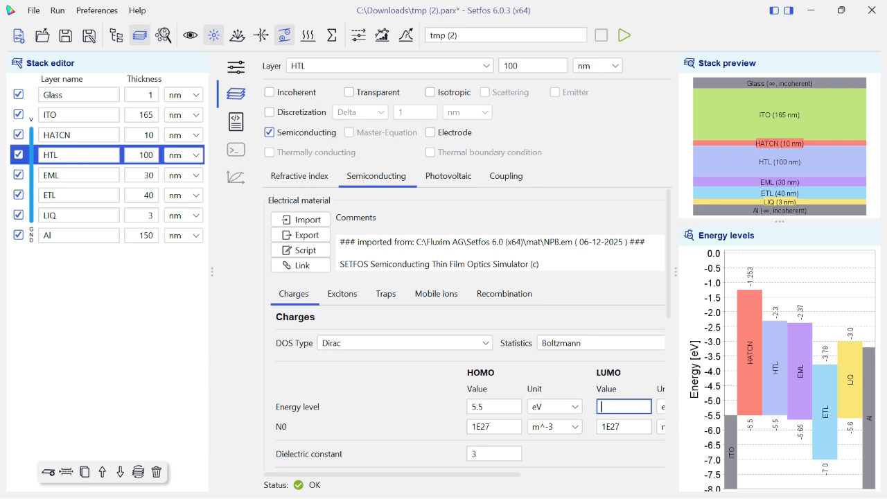
{"action": "type", "text": "1.253"}
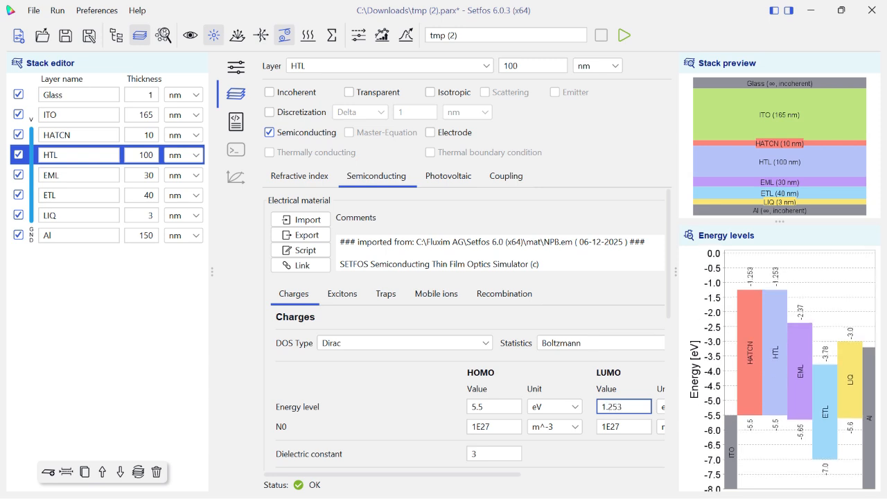
Set the EML layer's HOMO energy level to 5.75 eV and its LUMO energy level to 2.6 eV
{"action": "left_click", "coordinate": [78, 175]}
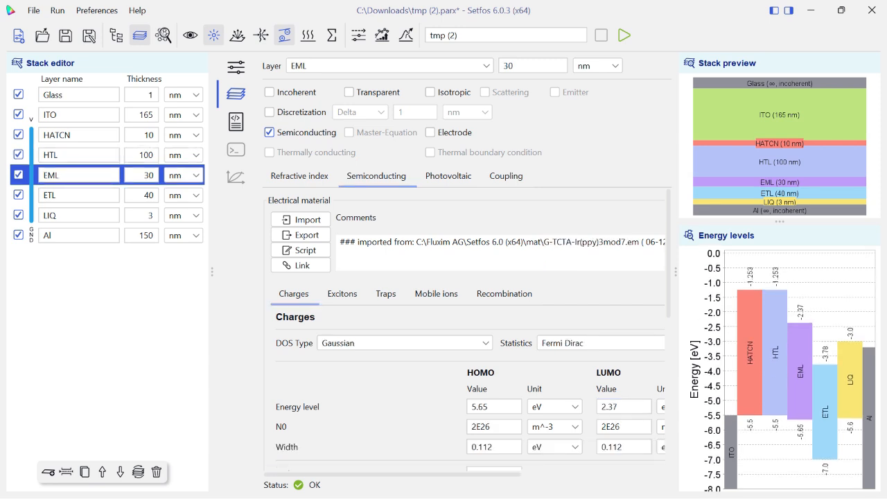
{"action": "double_click", "coordinate": [480, 406]}
{"action": "type", "text": "5.75"}
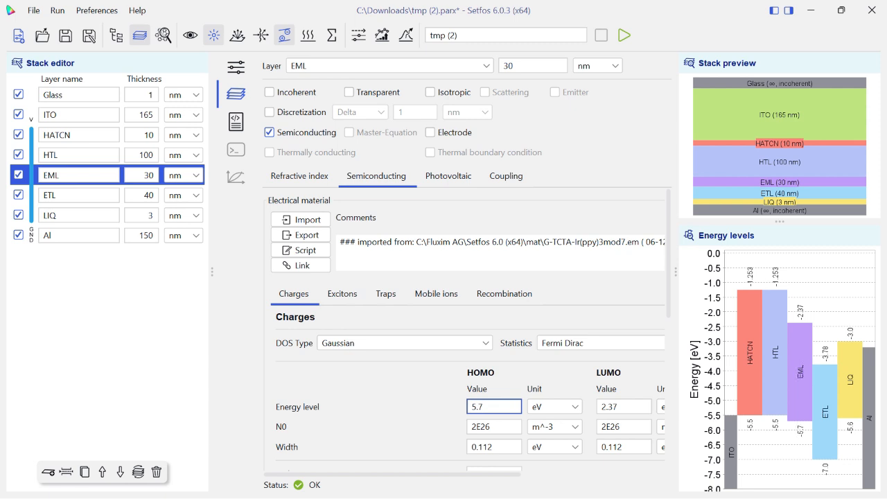
{"action": "double_click", "coordinate": [608, 407]}
{"action": "type", "text": "2.6"}
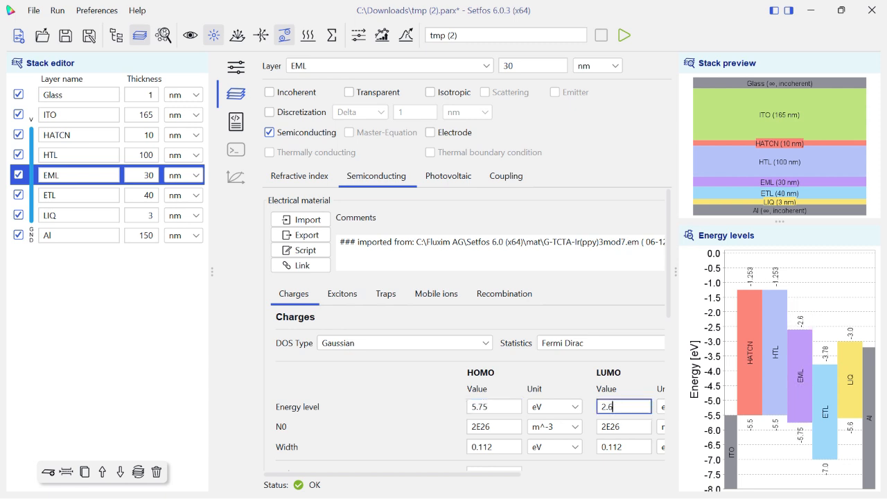
Set the ETL layer's HOMO energy level to 6.37 eV and its LUMO energy level to 2.69 eV
{"action": "left_click", "coordinate": [78, 195]}
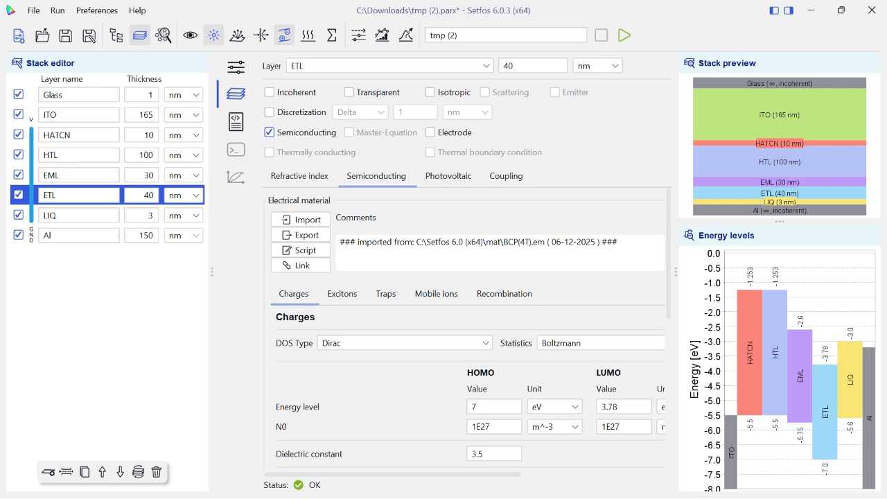
{"action": "double_click", "coordinate": [478, 407]}
{"action": "key", "text": "BackSpace"}
{"action": "type", "text": "6.37"}
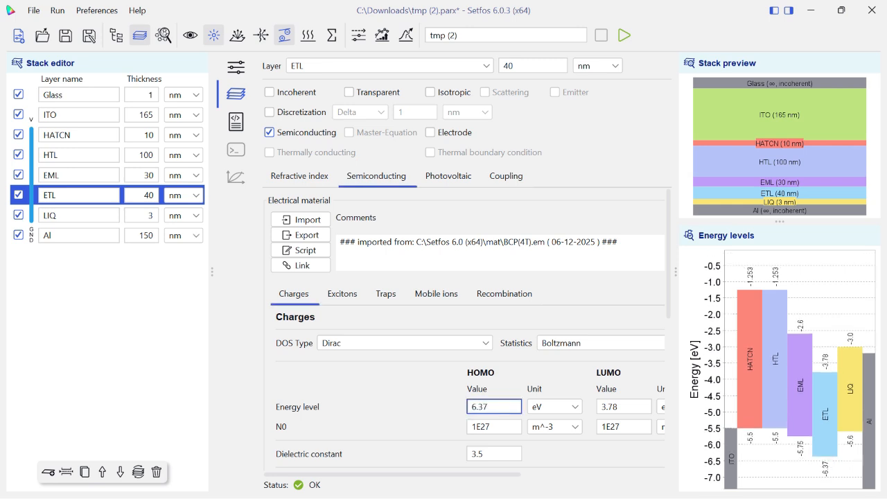
{"action": "left_click", "coordinate": [623, 407]}
{"action": "key", "text": "BackSpace"}
{"action": "key", "text": "BackSpace"}
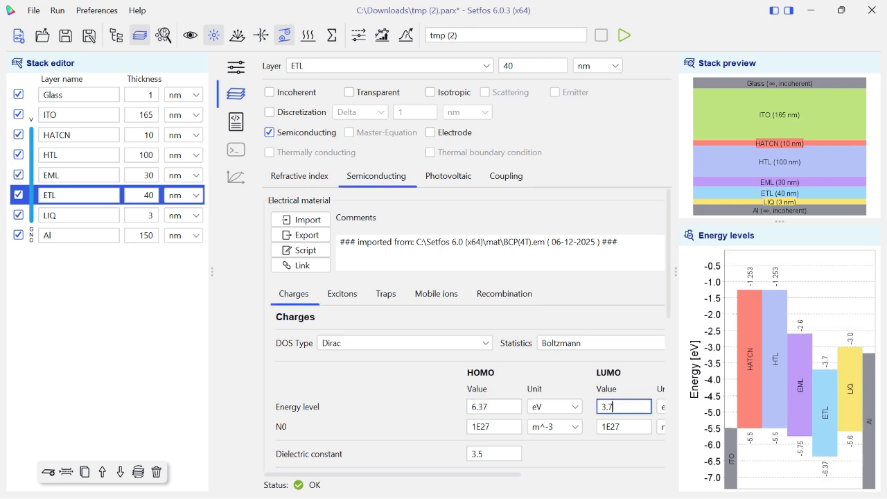
{"action": "key", "text": "BackSpace"}
{"action": "key", "text": "BackSpace"}
{"action": "type", "text": "2.6"}
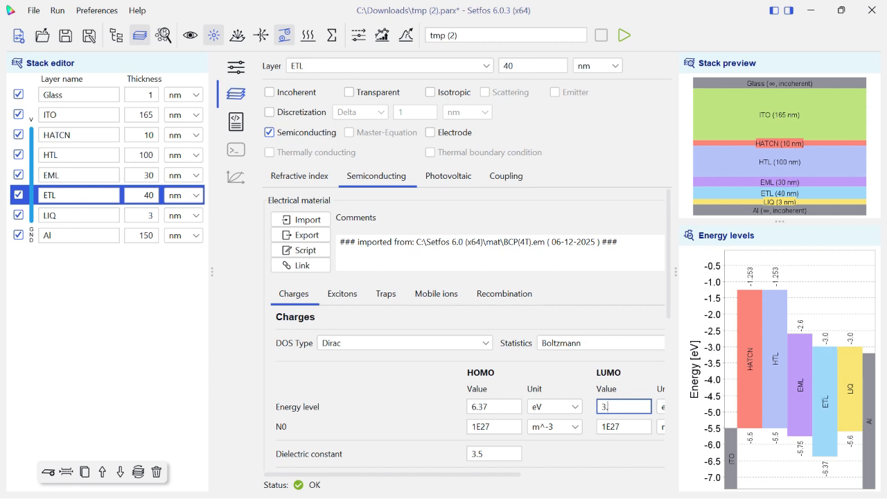
{"action": "type", "text": "9"}
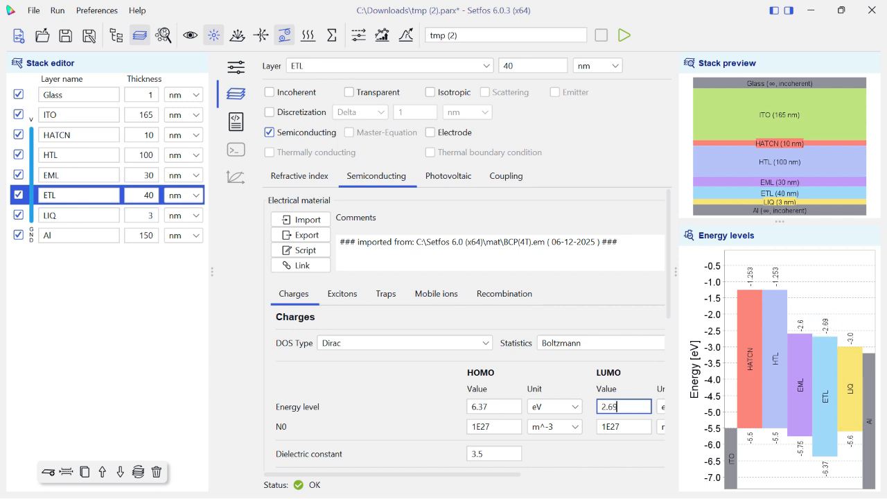
Set the LIQ layer's HOMO energy level to 5.7048 eV and its LUMO energy level to 2.886 eV
{"action": "left_click", "coordinate": [79, 215]}
{"action": "left_click", "coordinate": [494, 407]}
{"action": "key", "text": "BackSpace"}
{"action": "type", "text": "7"}
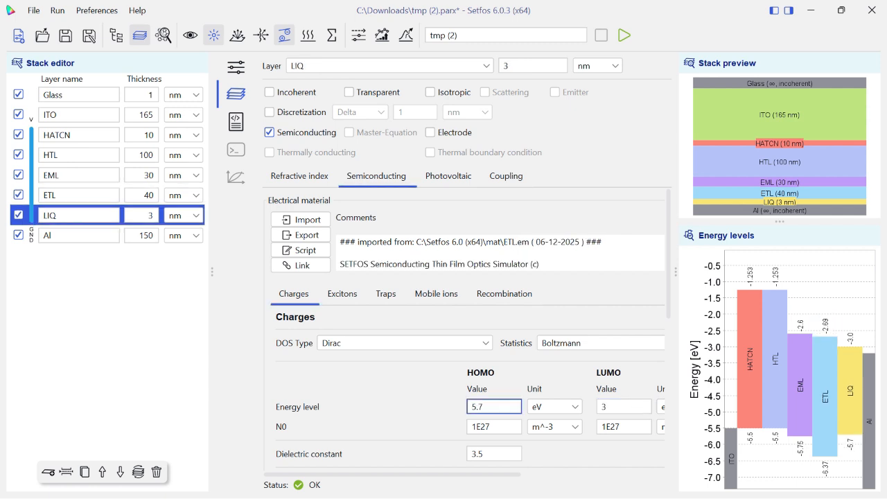
{"action": "type", "text": "048"}
{"action": "double_click", "coordinate": [606, 407]}
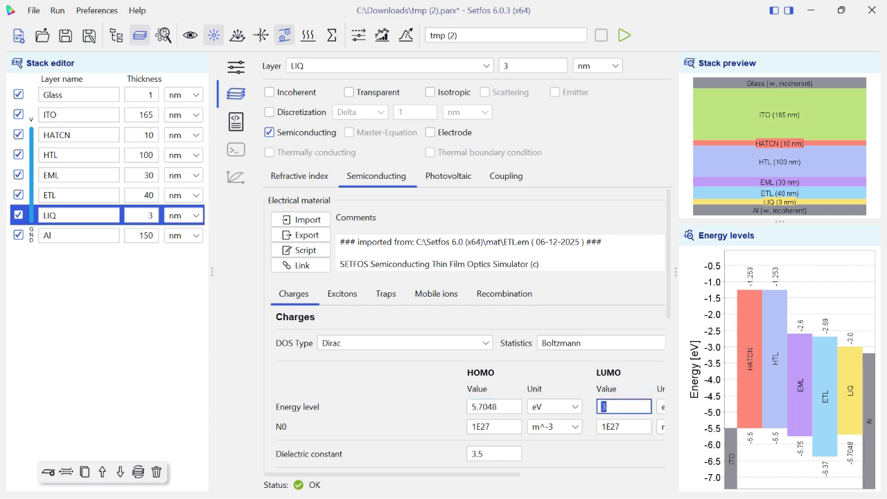
{"action": "type", "text": "2."}
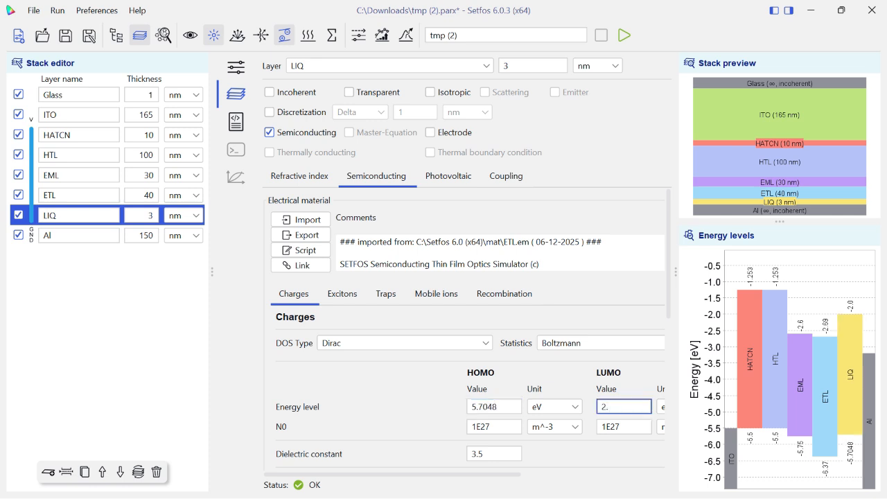
{"action": "type", "text": "886"}
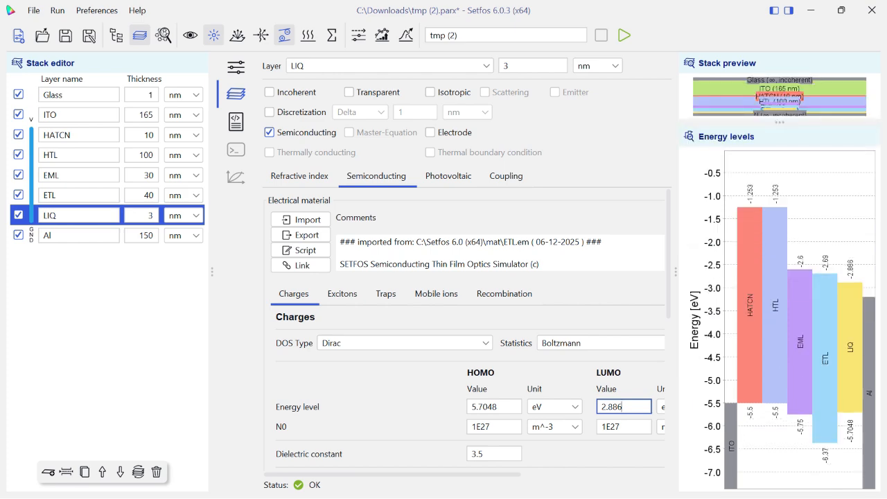
Compare the stack's energy levels with the energy-level diagram in SETFOS PAPER-IITMadras.pdf and return to the tmp (2) project in Setfos
{"action": "key", "text": "super"}
{"action": "mouse_move", "coordinate": [391, 483]}
{"action": "left_click", "coordinate": [391, 423]}
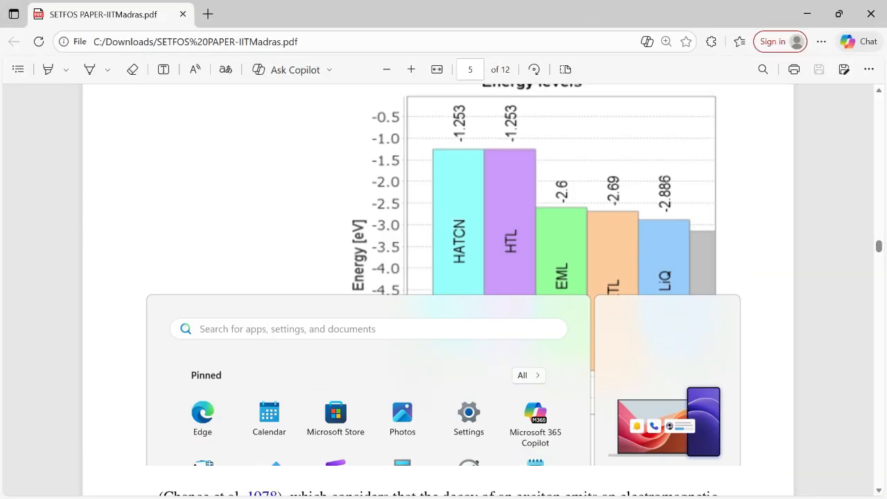
{"action": "key", "text": "alt+Tab"}
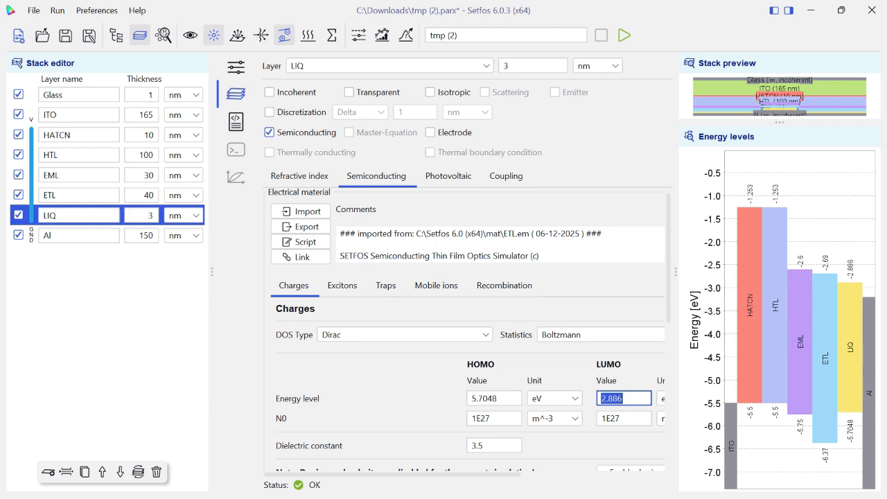
{"action": "scroll", "coordinate": [468, 329], "scroll_direction": "down", "scroll_amount": 3}
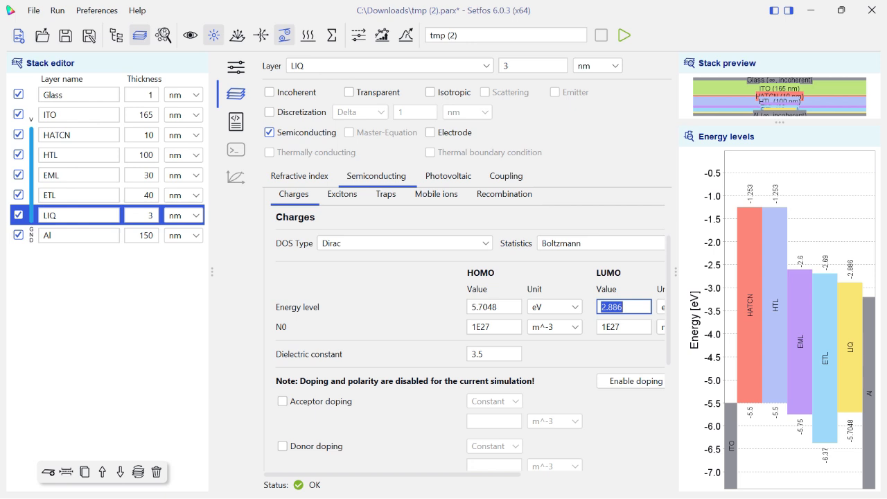
{"action": "scroll", "coordinate": [468, 329], "scroll_direction": "up", "scroll_amount": 3}
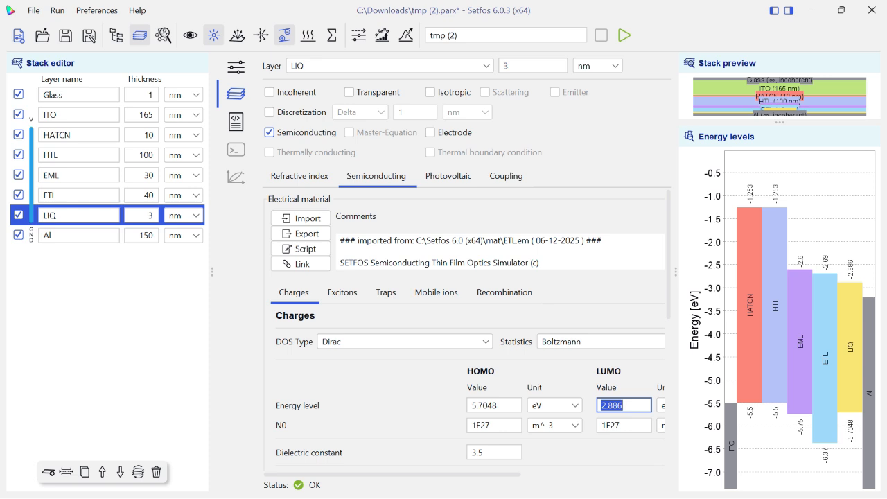
Review the charge parameters of the HATCN and EML layers, including the EML's DOS type, and inspect the EML's exciton parameters
{"action": "left_click", "coordinate": [78, 136]}
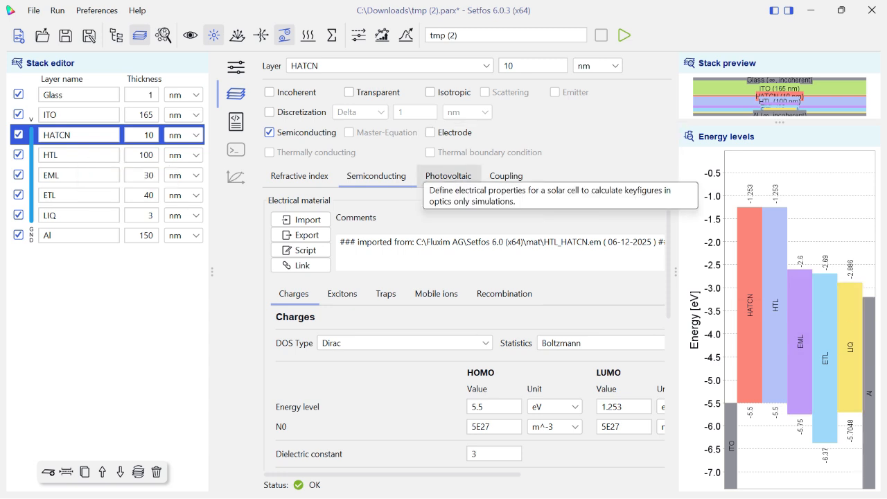
{"action": "left_click", "coordinate": [79, 176]}
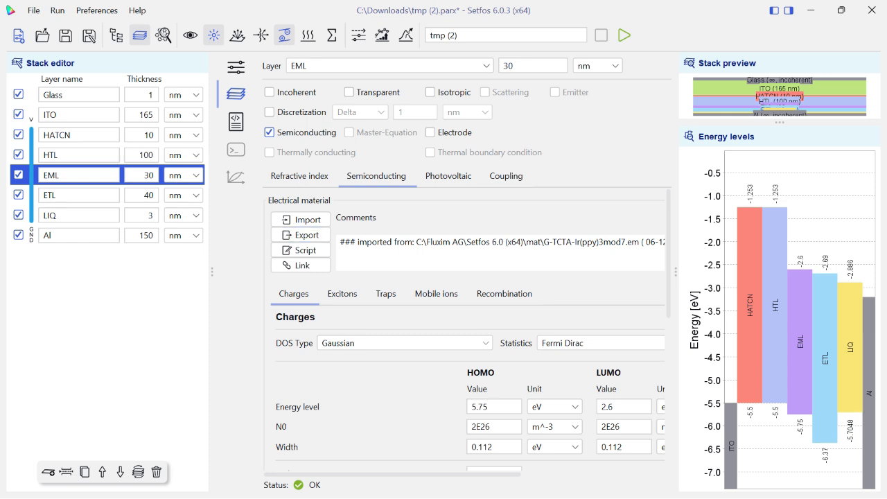
{"action": "left_click", "coordinate": [479, 343]}
{"action": "left_click", "coordinate": [478, 343]}
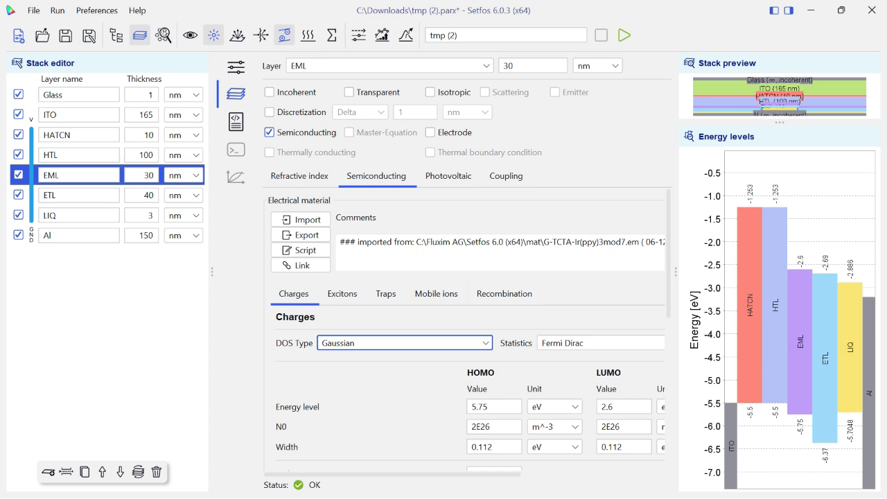
{"action": "left_click", "coordinate": [343, 294]}
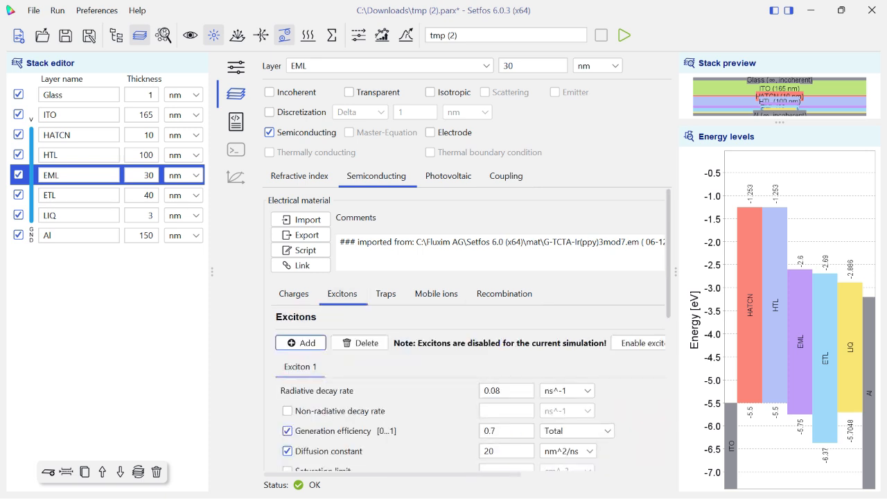
{"action": "scroll", "coordinate": [468, 329], "scroll_direction": "down", "scroll_amount": 6}
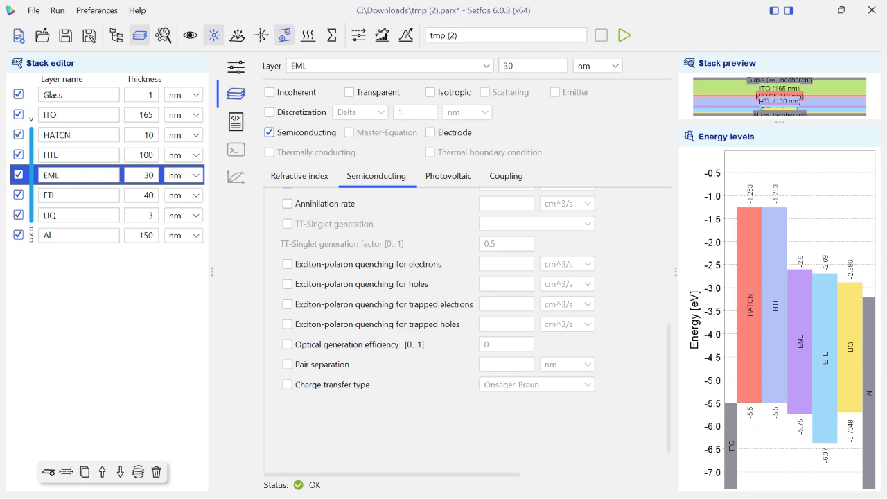
Look up the TTA, TPQe and TPQh rates in SETFOS PAPER-IITMadras.pdf and return to the tmp (2) project in Setfos
{"action": "key", "text": "super"}
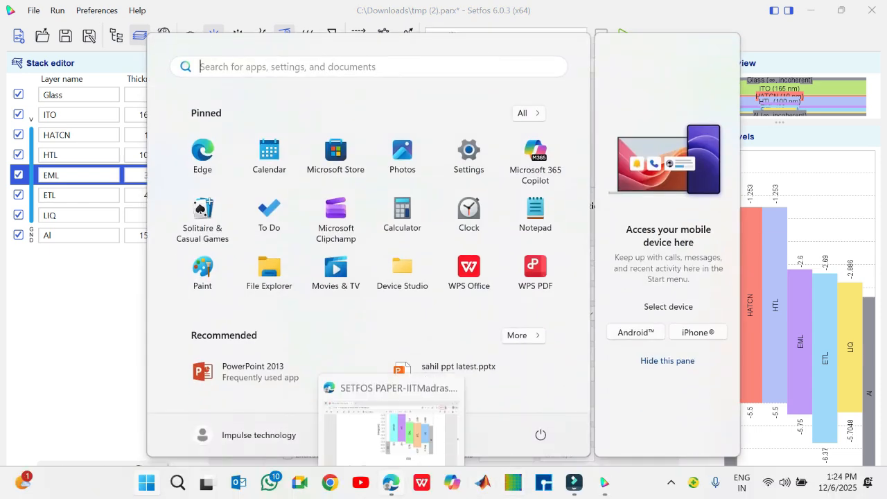
{"action": "left_click", "coordinate": [391, 483]}
{"action": "scroll", "coordinate": [437, 264], "scroll_direction": "down", "scroll_amount": 3}
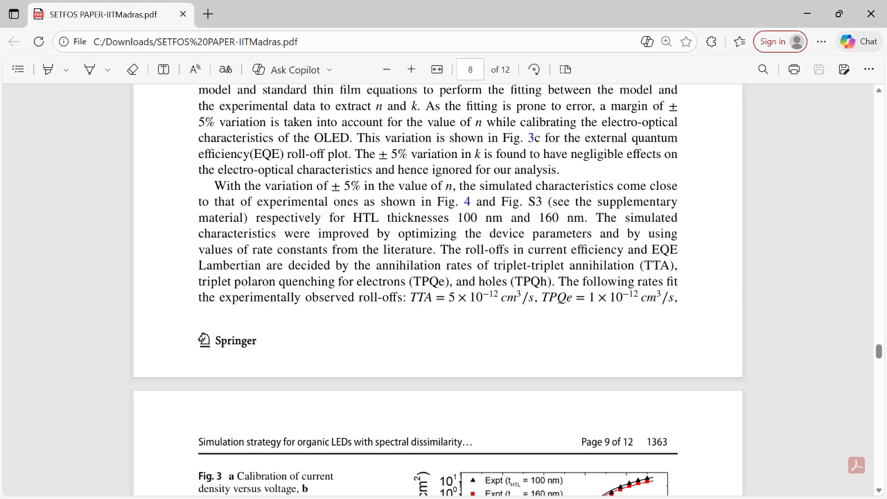
{"action": "scroll", "coordinate": [437, 291], "scroll_direction": "down", "scroll_amount": 10}
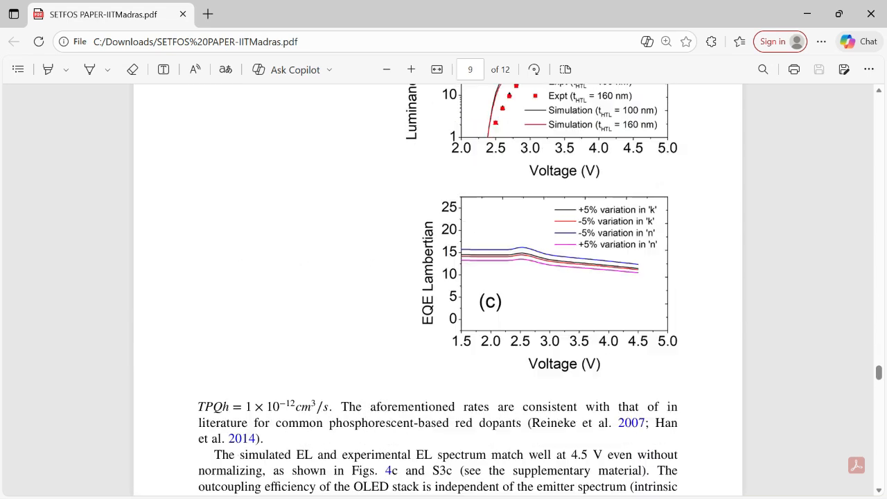
{"action": "scroll", "coordinate": [437, 291], "scroll_direction": "up", "scroll_amount": 9}
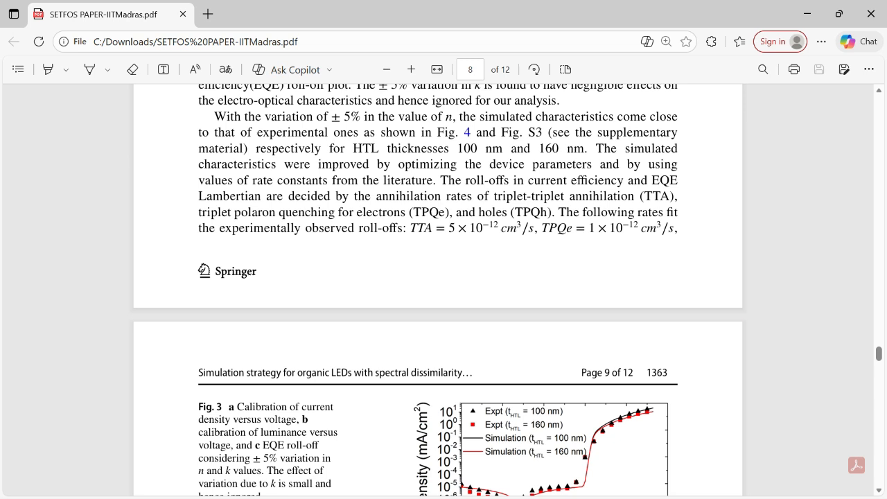
{"action": "key", "text": "super"}
{"action": "mouse_move", "coordinate": [605, 484]}
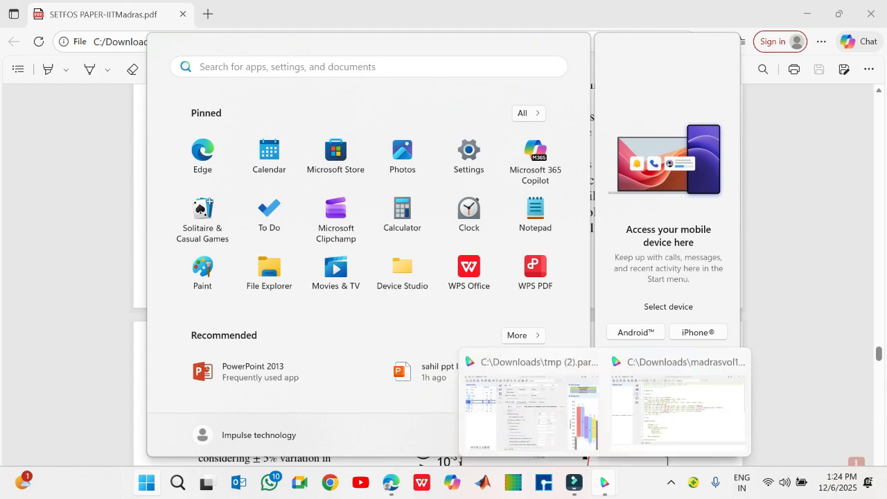
{"action": "left_click", "coordinate": [538, 413]}
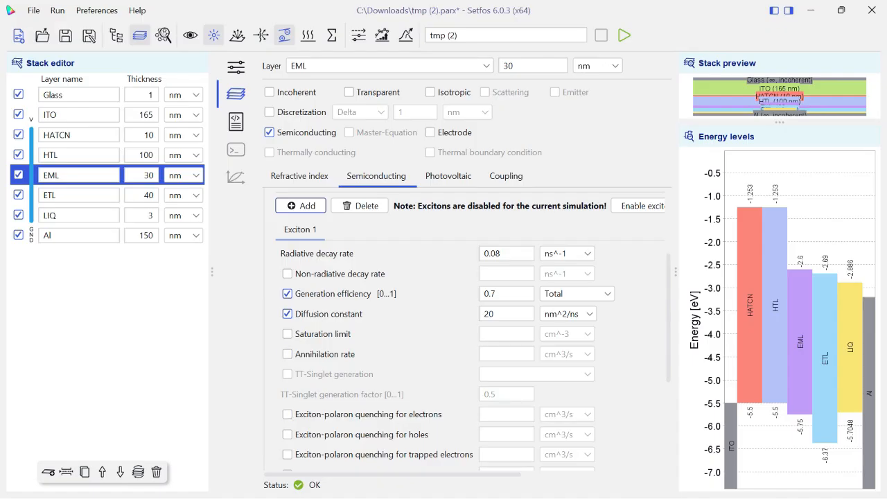
Enable the annihilation rate and exciton-polaron quenching for electrons and for holes on the EML layer's Exciton 1
{"action": "left_click", "coordinate": [287, 355]}
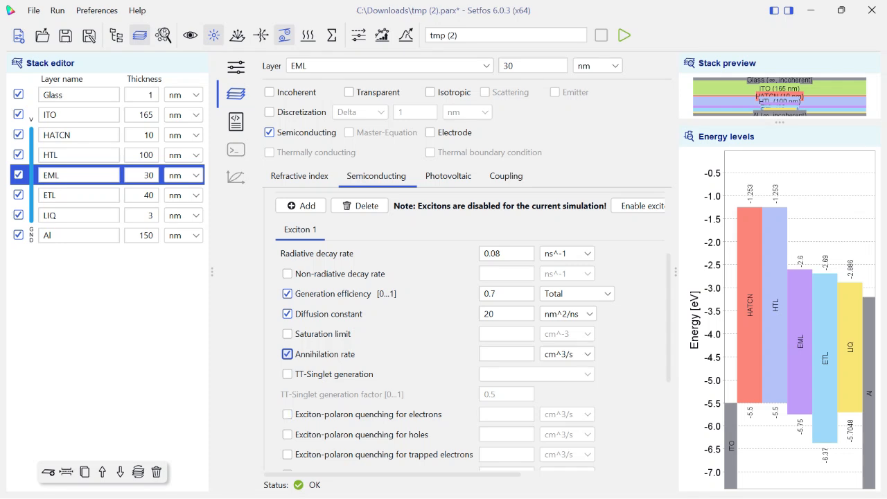
{"action": "left_click", "coordinate": [287, 415]}
{"action": "left_click", "coordinate": [287, 435]}
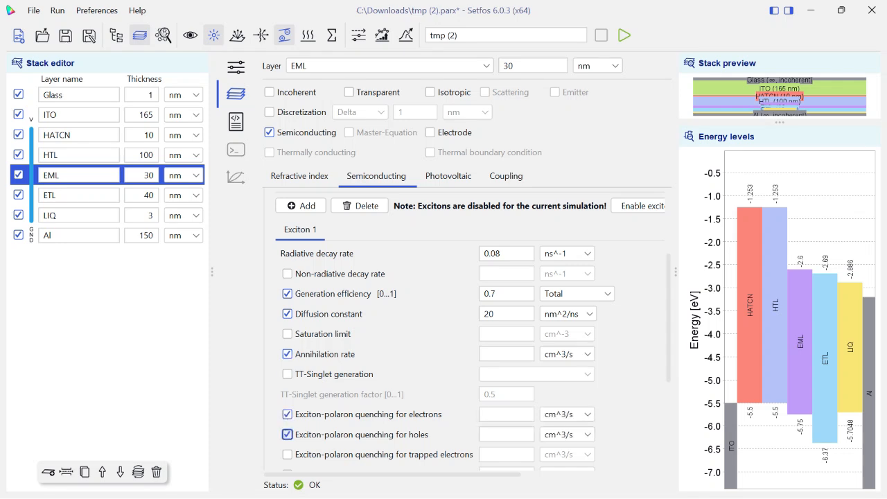
Enable the non-radiative decay rate for the EML layer's Exciton 1 and set it to 1E8 ns^-1
{"action": "scroll", "coordinate": [287, 434], "scroll_direction": "up", "scroll_amount": 1}
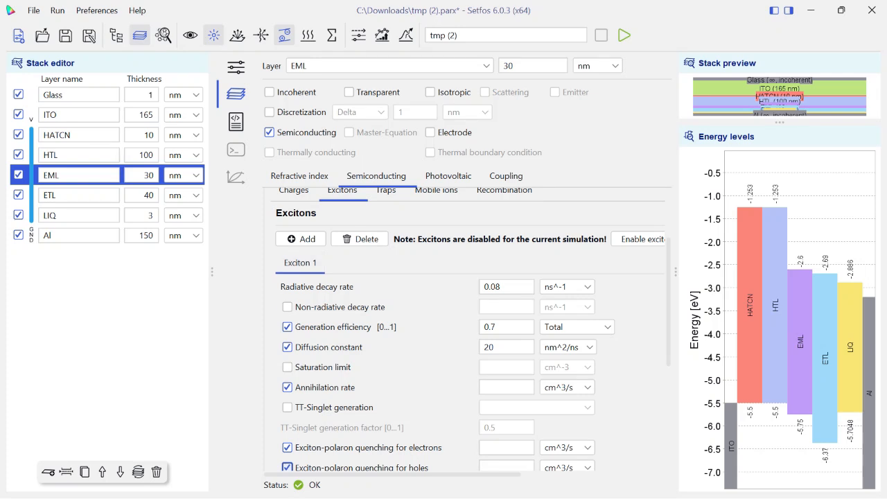
{"action": "left_click", "coordinate": [287, 306]}
{"action": "left_click", "coordinate": [486, 306]}
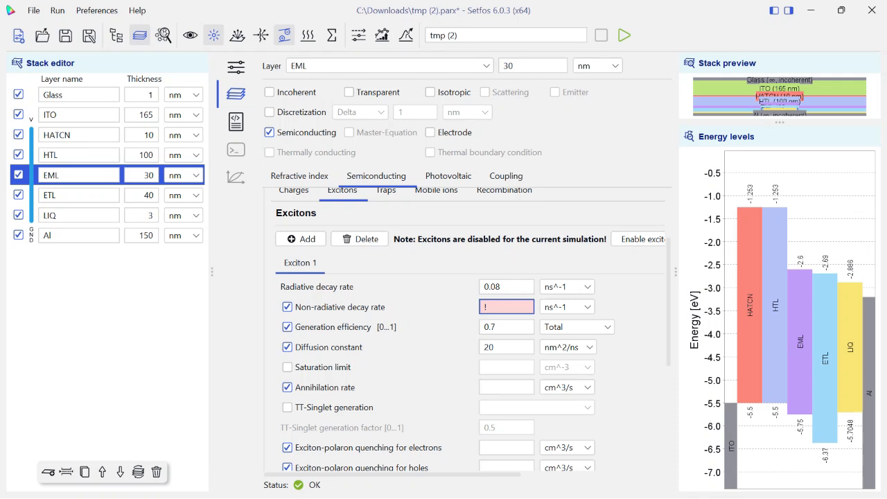
{"action": "type", "text": "1"}
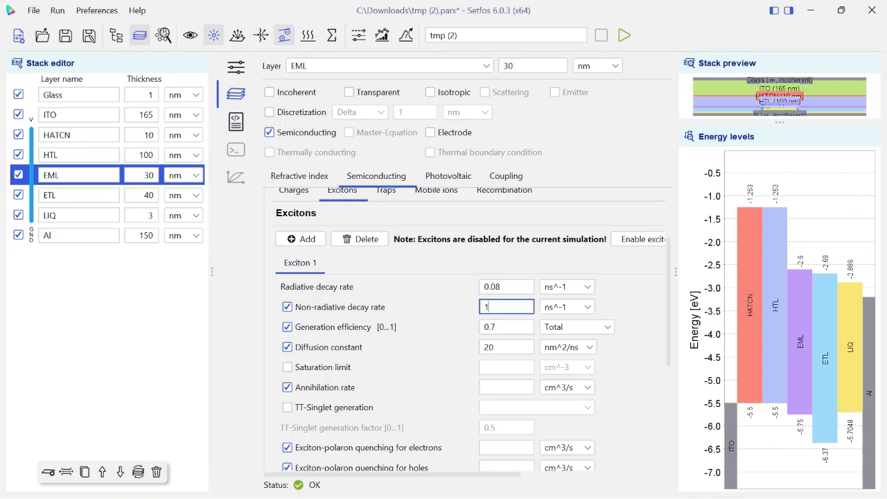
{"action": "type", "text": "E8"}
Set the annihilation rate of the EML layer's Exciton 1 to 5E-18 cm^3/s
{"action": "scroll", "coordinate": [469, 330], "scroll_direction": "down", "scroll_amount": 1}
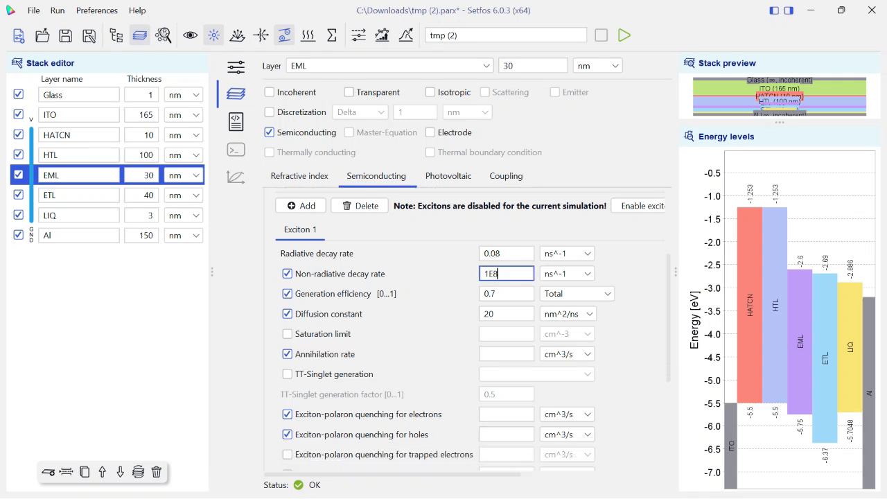
{"action": "left_click", "coordinate": [505, 355]}
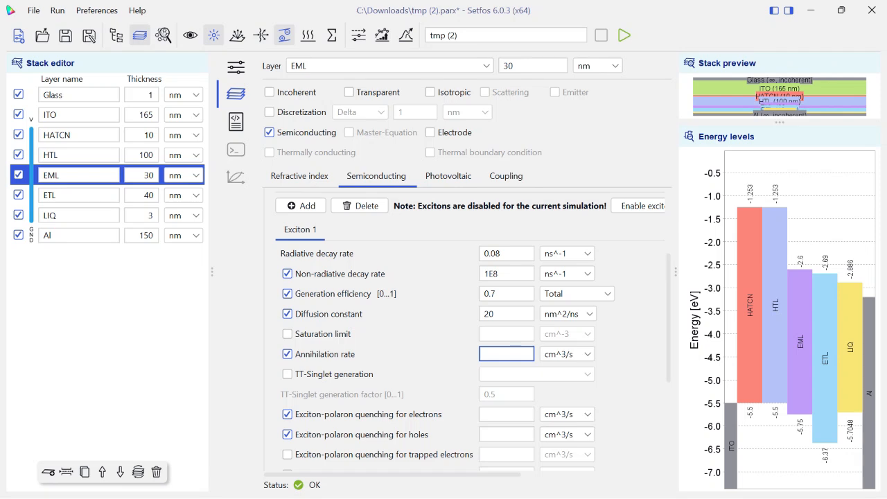
{"action": "type", "text": "5E-18"}
Set the EML's exciton-polaron quenching for electrons and for holes to 1E-12 cm^3/s each
{"action": "scroll", "coordinate": [473, 329], "scroll_direction": "down", "scroll_amount": 1}
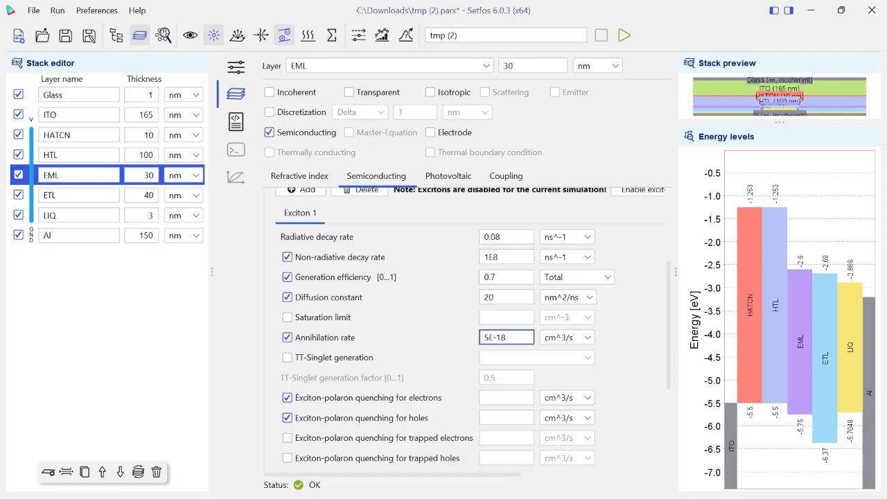
{"action": "scroll", "coordinate": [507, 391], "scroll_direction": "down", "scroll_amount": 1}
{"action": "left_click", "coordinate": [507, 391]}
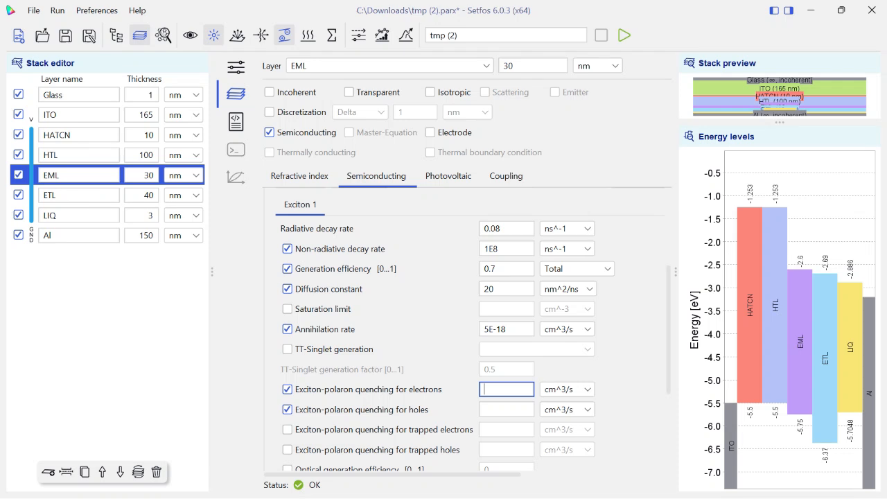
{"action": "type", "text": "1E-12"}
{"action": "left_click", "coordinate": [507, 409]}
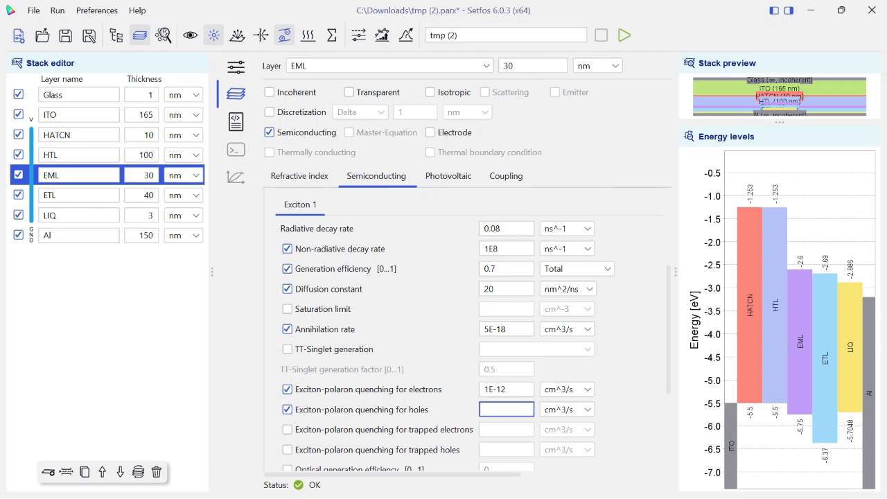
{"action": "type", "text": "1E-12"}
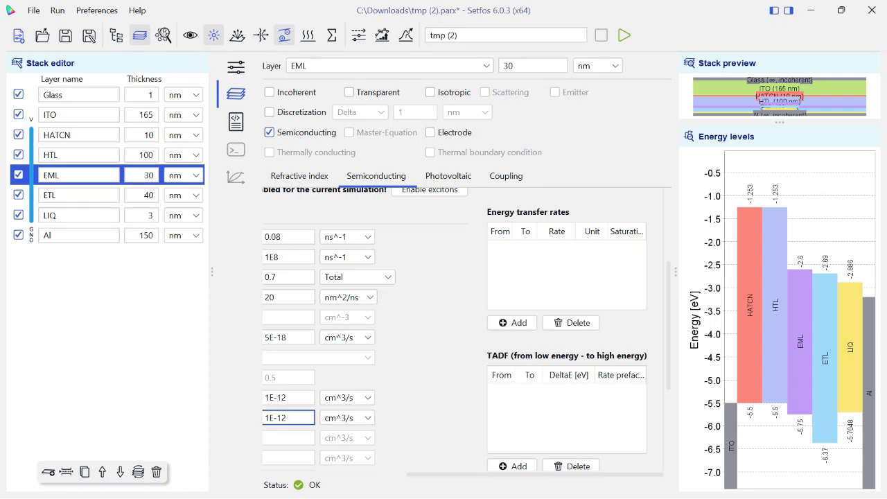
Turn on the master-equation simulation, enable Master-Equation for the EML layer and display its 3D excitonic parameters
{"action": "left_click_drag", "start_coordinate": [535, 475], "coordinate": [393, 475]}
{"action": "scroll", "coordinate": [470, 331], "scroll_direction": "up", "scroll_amount": 2}
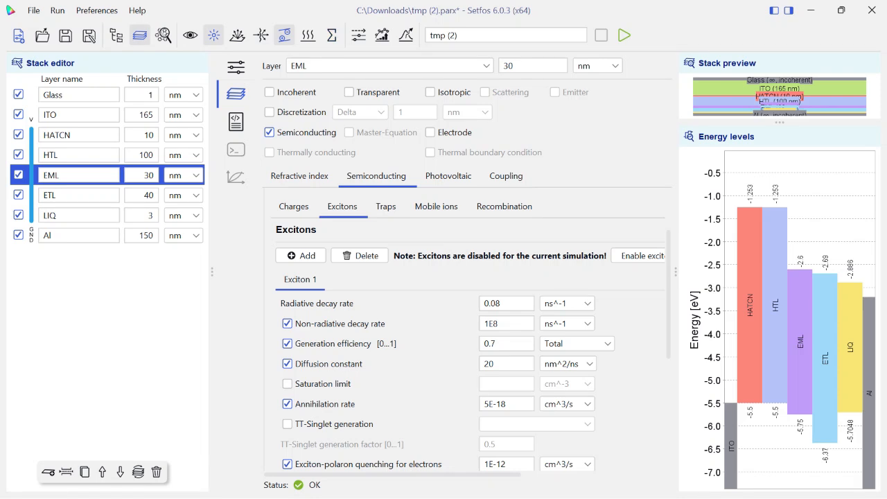
{"action": "left_click", "coordinate": [332, 35]}
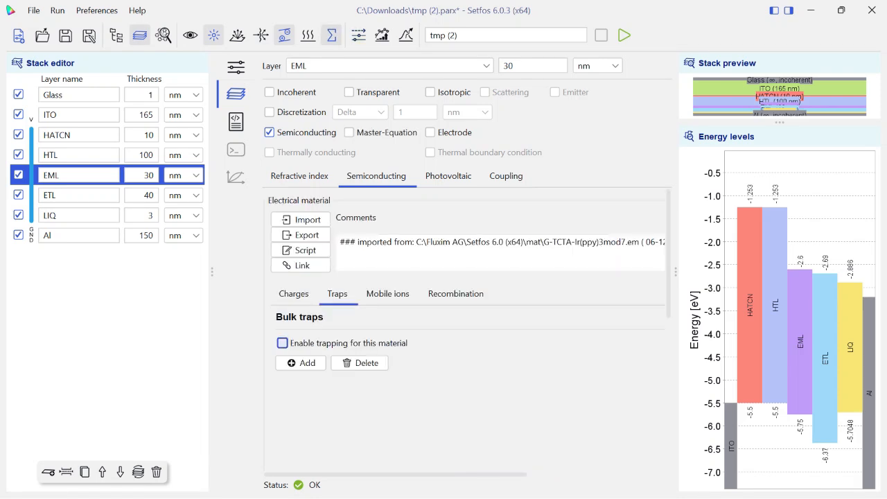
{"action": "left_click", "coordinate": [349, 133]}
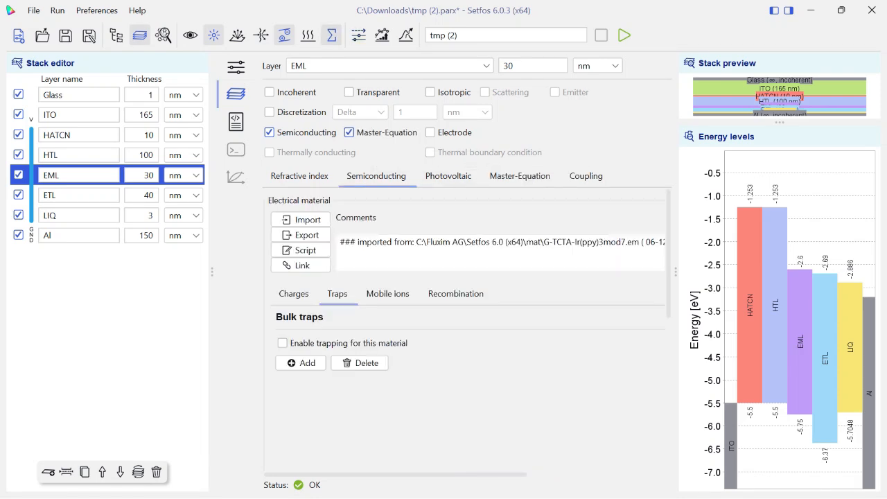
{"action": "left_click", "coordinate": [520, 176]}
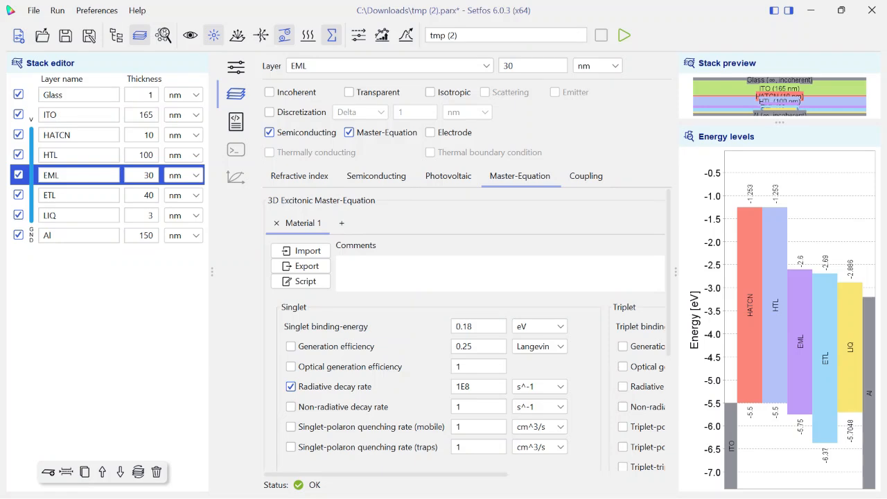
{"action": "scroll", "coordinate": [291, 347], "scroll_direction": "down", "scroll_amount": 1}
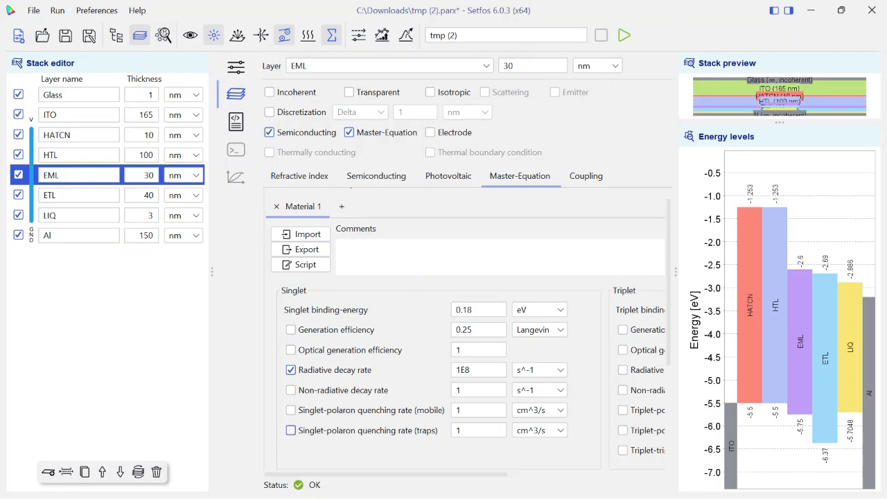
Examine the EML's master-equation parameters for singlets and triplets, including the triplet-triplet annihilation rate
{"action": "scroll", "coordinate": [290, 330], "scroll_direction": "up", "scroll_amount": 1}
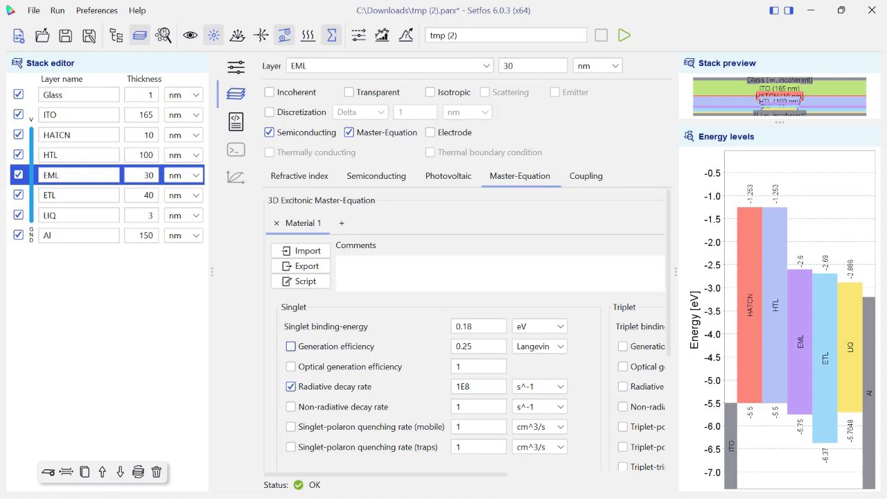
{"action": "scroll", "coordinate": [291, 446], "scroll_direction": "down", "scroll_amount": 2}
{"action": "scroll", "coordinate": [291, 446], "scroll_direction": "right", "scroll_amount": 6}
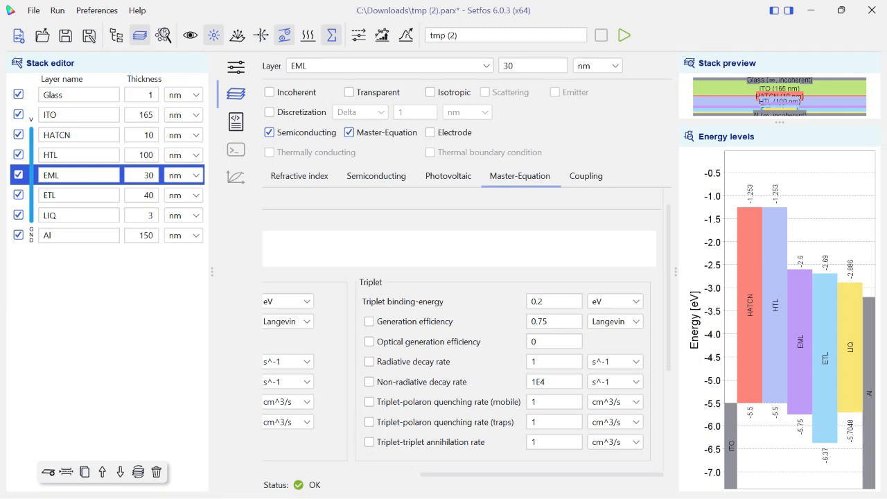
{"action": "mouse_move", "coordinate": [509, 474]}
{"action": "left_mouse_down"}
{"action": "mouse_move", "coordinate": [352, 475]}
{"action": "mouse_move", "coordinate": [512, 475]}
{"action": "left_mouse_up"}
{"action": "double_click", "coordinate": [544, 442]}
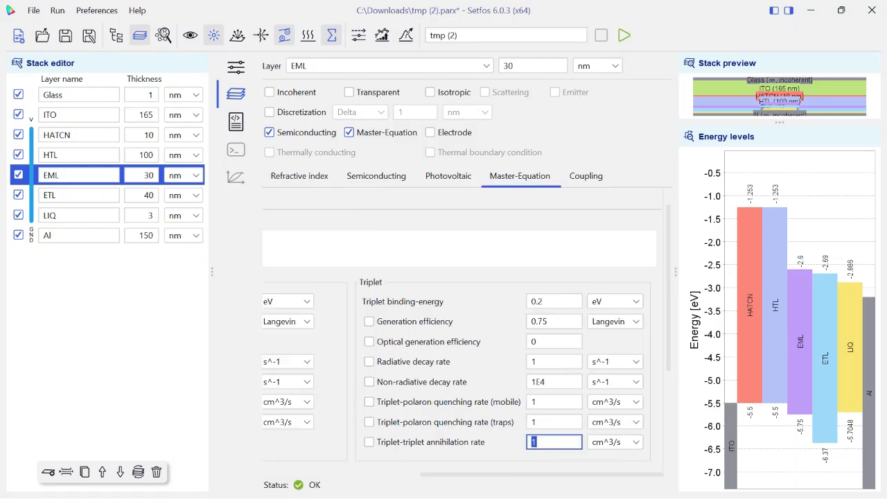
{"action": "left_click_drag", "start_coordinate": [479, 475], "coordinate": [322, 475]}
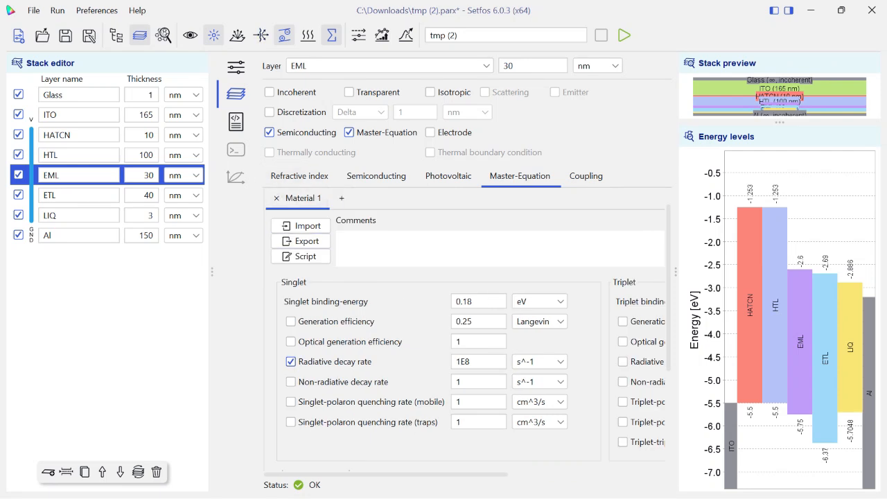
Turn off the master-equation simulation and enable parameter sweeps
{"action": "left_click", "coordinate": [332, 36]}
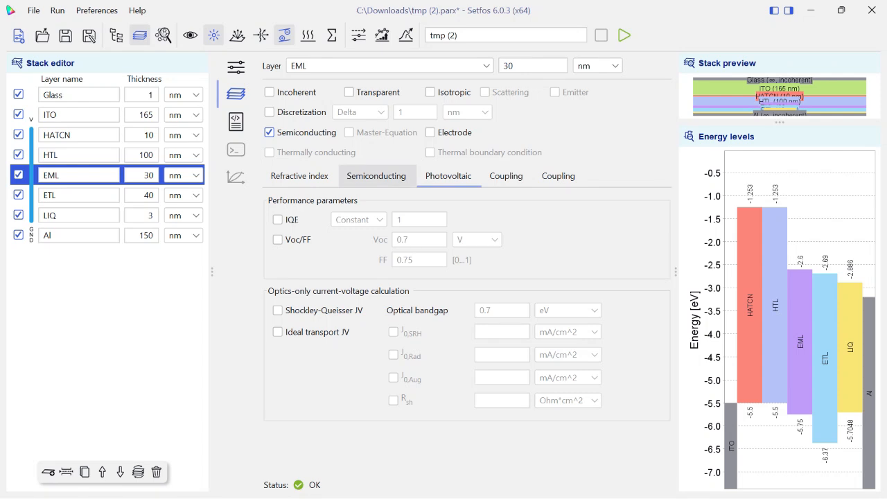
{"action": "left_click", "coordinate": [376, 177]}
{"action": "left_click", "coordinate": [78, 195]}
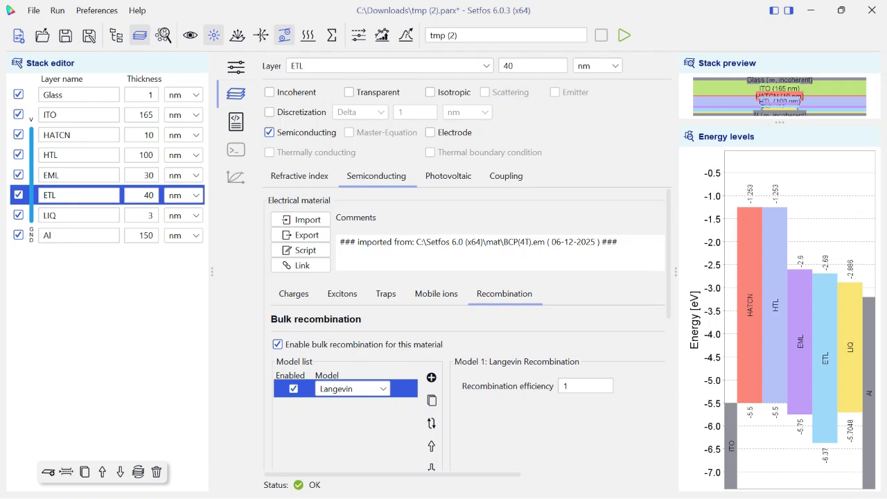
{"action": "left_click", "coordinate": [359, 35]}
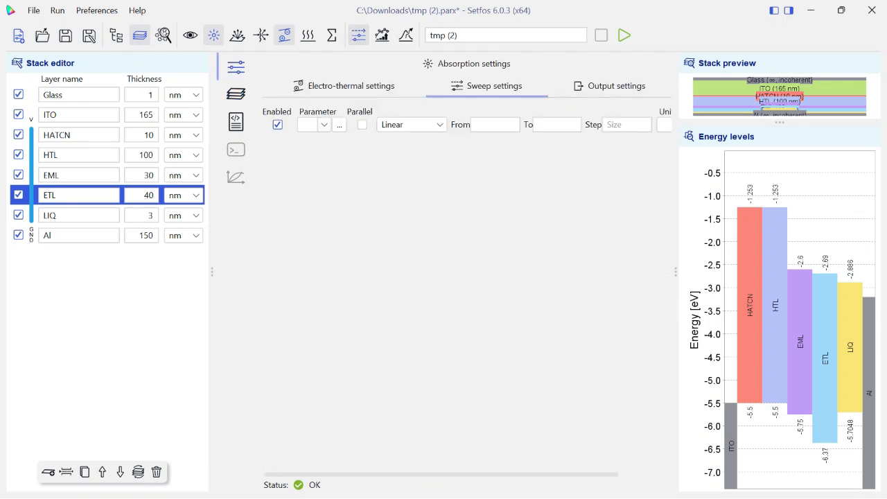
Browse the available optical, electro-thermal, layer and electrode sweep parameters, including the EML's electrical-material options
{"action": "left_click", "coordinate": [340, 124]}
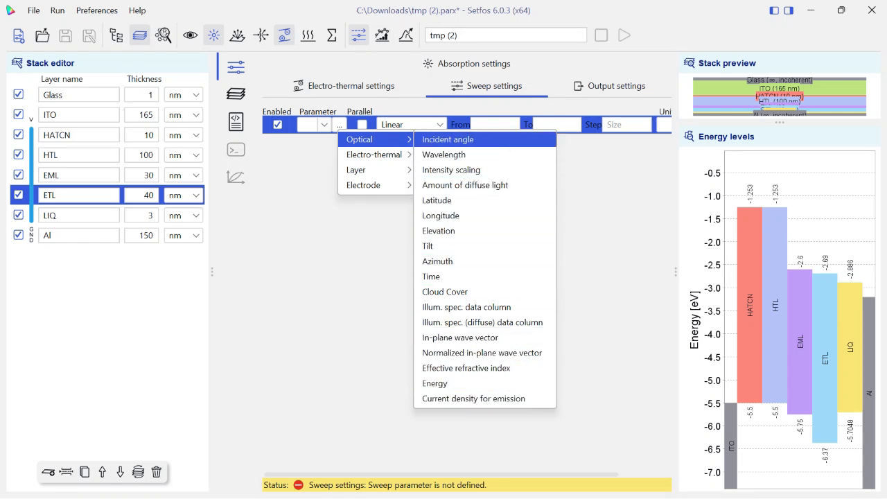
{"action": "mouse_move", "coordinate": [375, 155]}
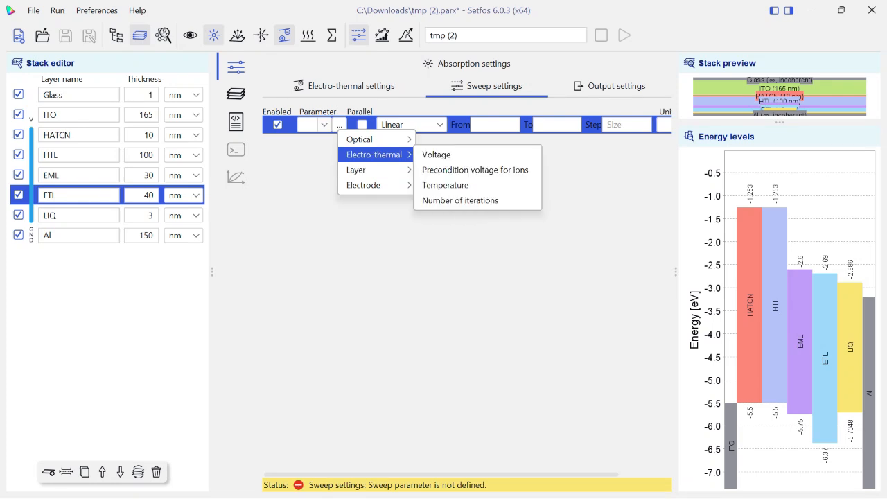
{"action": "mouse_move", "coordinate": [374, 170]}
{"action": "mouse_move", "coordinate": [432, 170]}
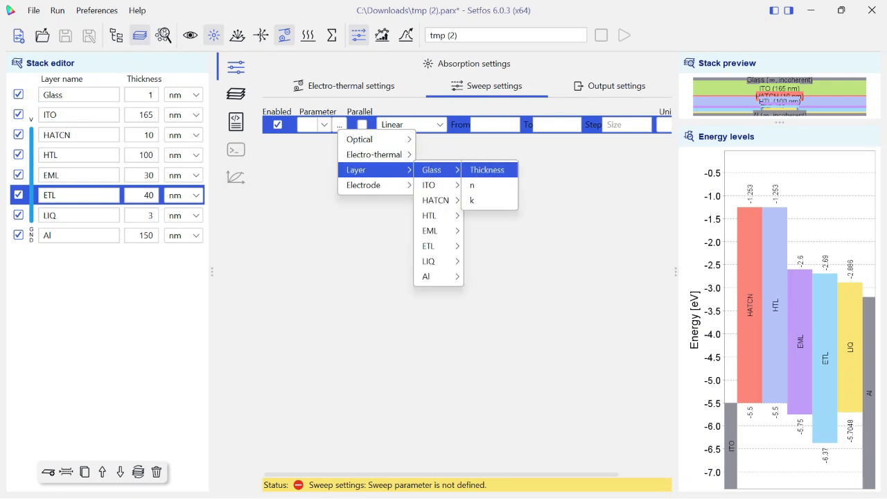
{"action": "mouse_move", "coordinate": [436, 200]}
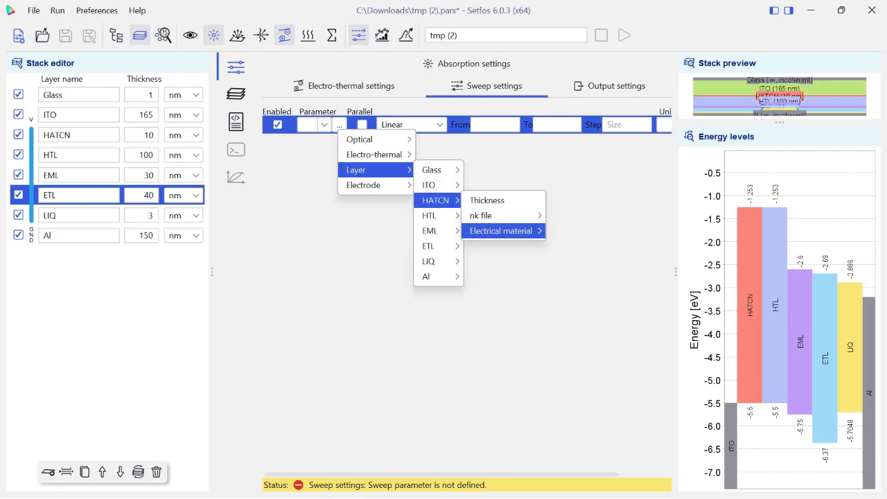
{"action": "mouse_move", "coordinate": [501, 231]}
{"action": "mouse_move", "coordinate": [430, 231]}
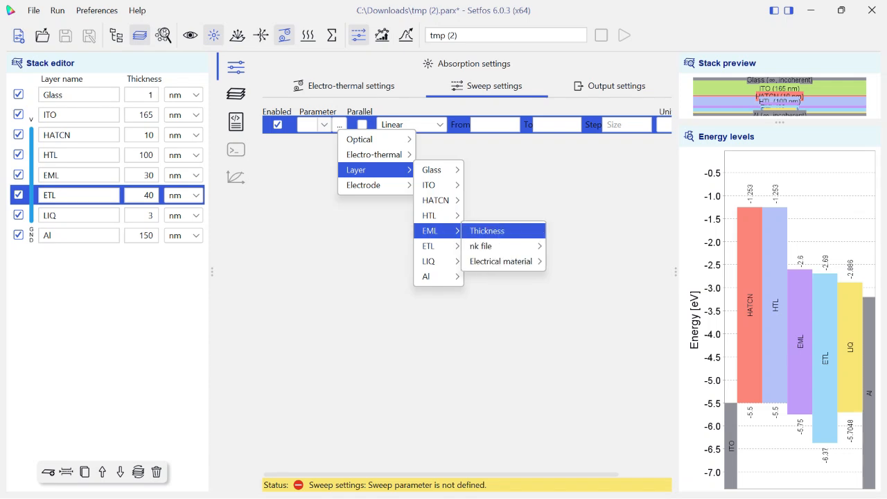
{"action": "mouse_move", "coordinate": [501, 262]}
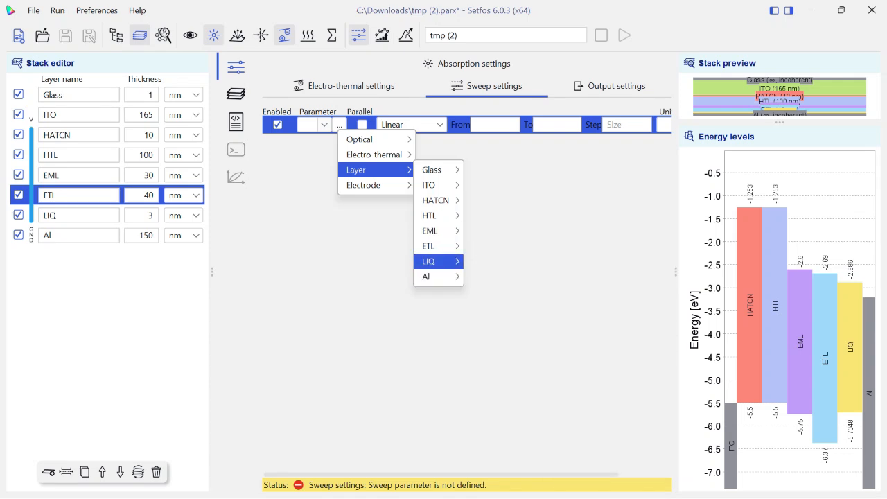
{"action": "mouse_move", "coordinate": [439, 276]}
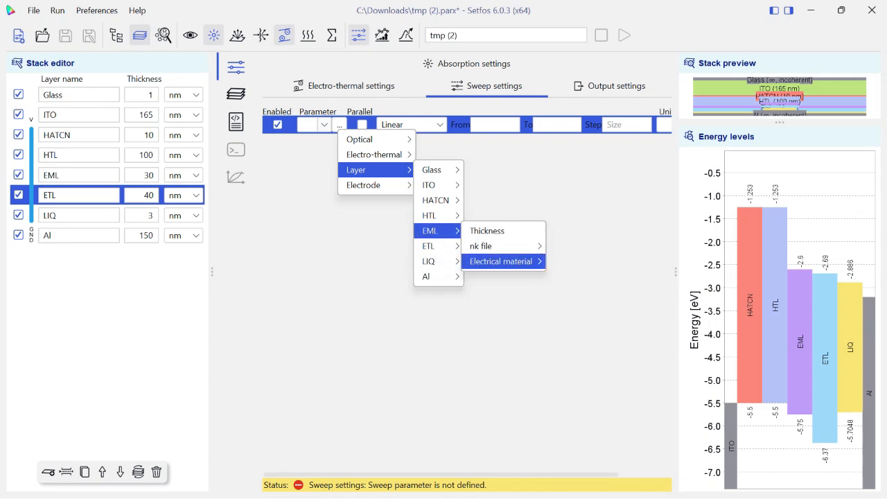
{"action": "mouse_move", "coordinate": [580, 460]}
{"action": "mouse_move", "coordinate": [708, 459]}
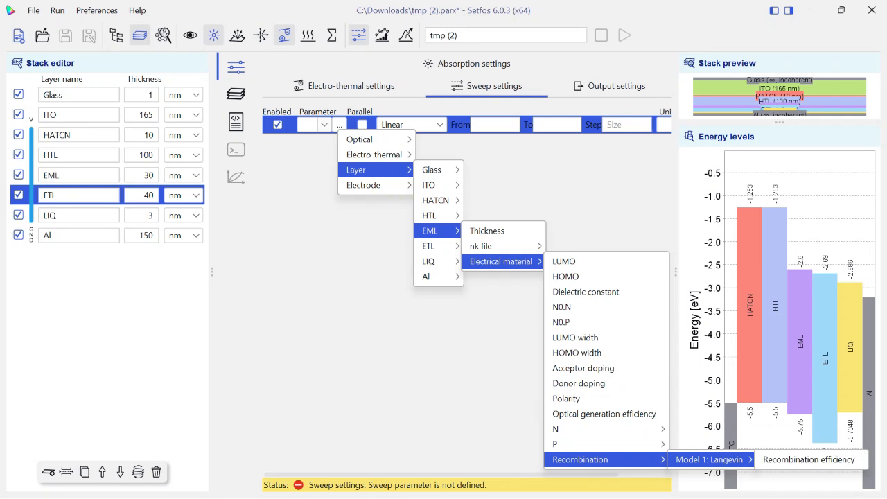
{"action": "mouse_move", "coordinate": [430, 246]}
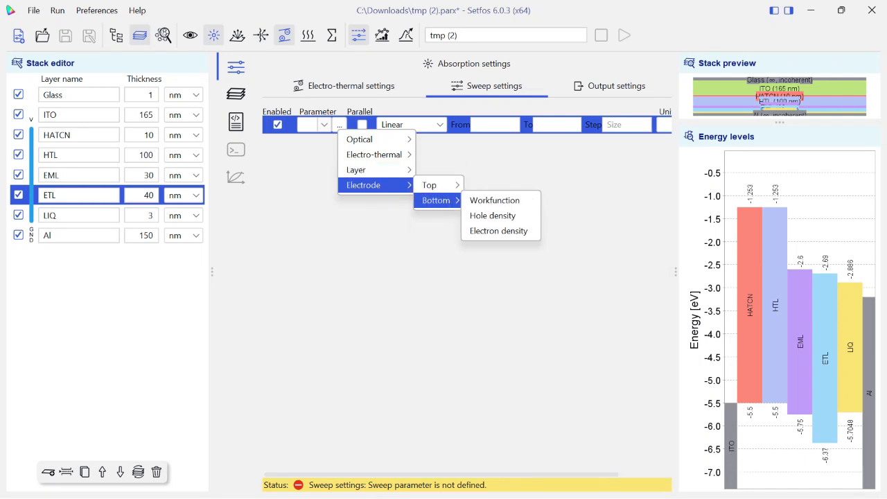
{"action": "key", "text": "Escape"}
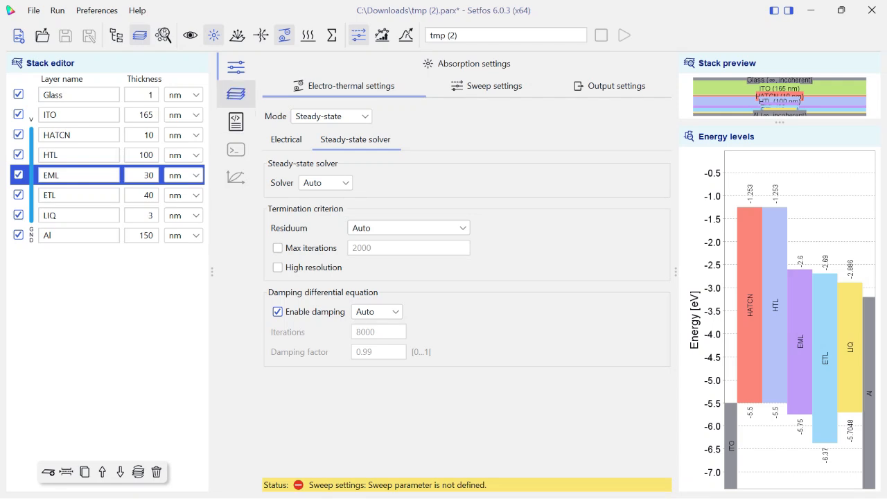
Turn on the emission simulation and mark the EML layer as an emitter
{"action": "left_click", "coordinate": [237, 35]}
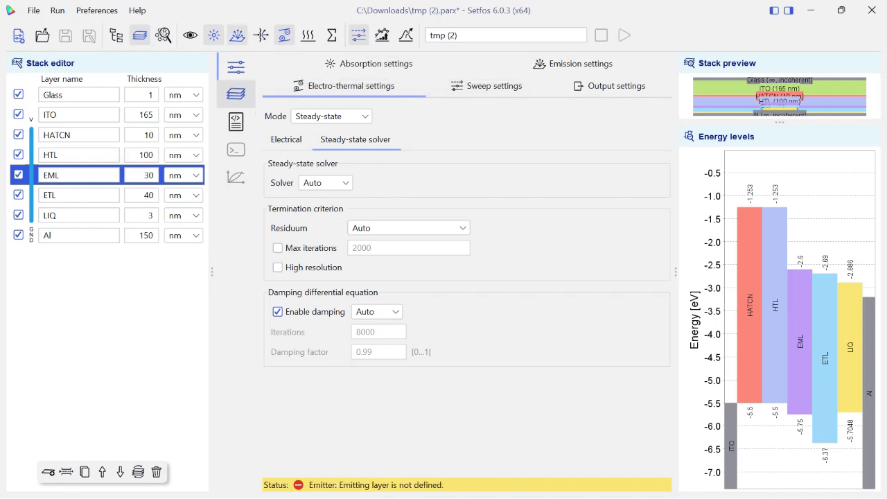
{"action": "left_click", "coordinate": [236, 93]}
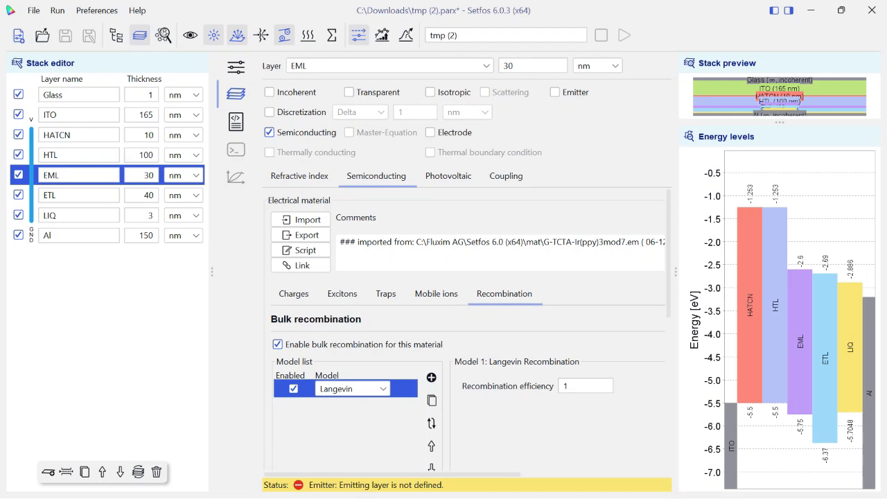
{"action": "left_click", "coordinate": [555, 93]}
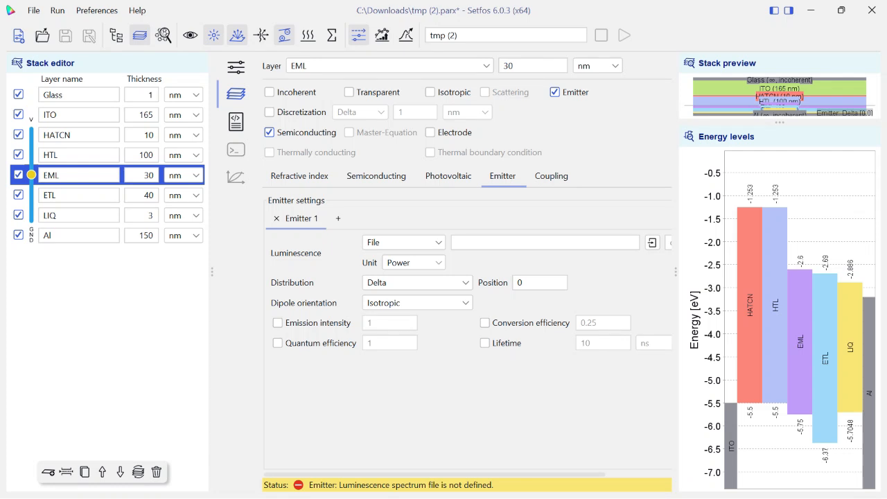
Try the Gaussian, White and Detailed balance luminescence types for the EML's Emitter 1 and switch back to File
{"action": "left_click", "coordinate": [404, 242]}
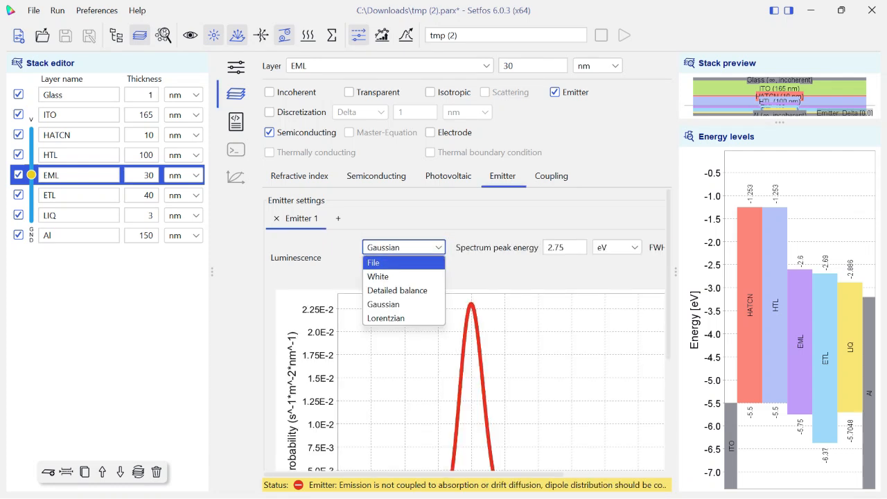
{"action": "left_click", "coordinate": [404, 272]}
{"action": "left_click", "coordinate": [404, 243]}
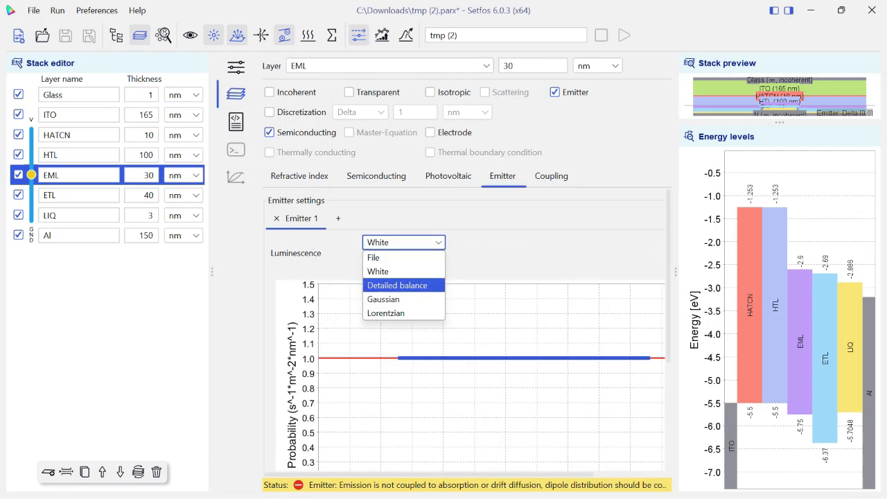
{"action": "left_click", "coordinate": [397, 285]}
{"action": "left_click", "coordinate": [404, 243]}
{"action": "left_click", "coordinate": [386, 257]}
Load alpha-NPD-Ir(MDQ)2(acac)(20%).pl as the EML emitter's luminescence spectrum and set its unit to Probability
{"action": "left_click", "coordinate": [652, 243]}
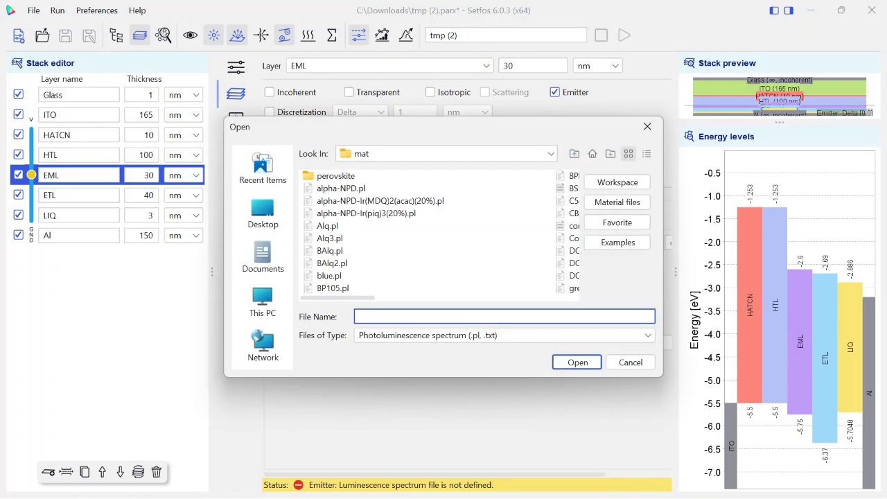
{"action": "left_click", "coordinate": [380, 201]}
{"action": "left_click", "coordinate": [578, 363]}
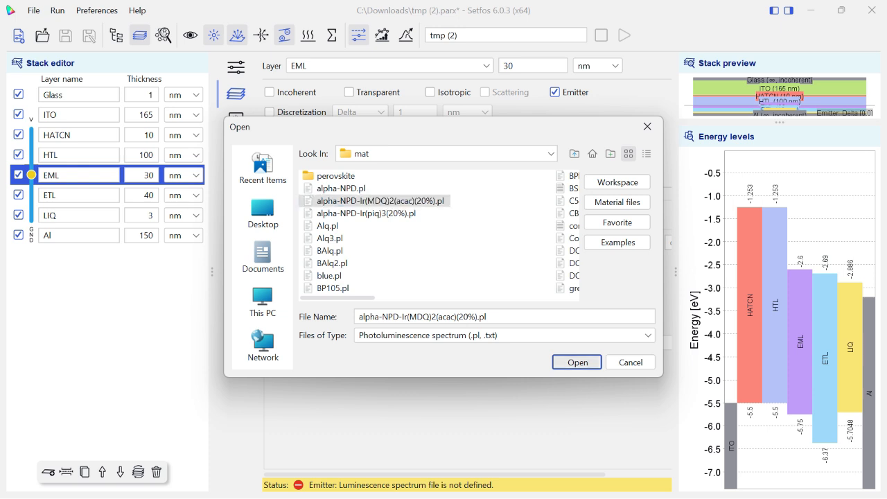
{"action": "left_click", "coordinate": [414, 262]}
{"action": "left_click", "coordinate": [409, 292]}
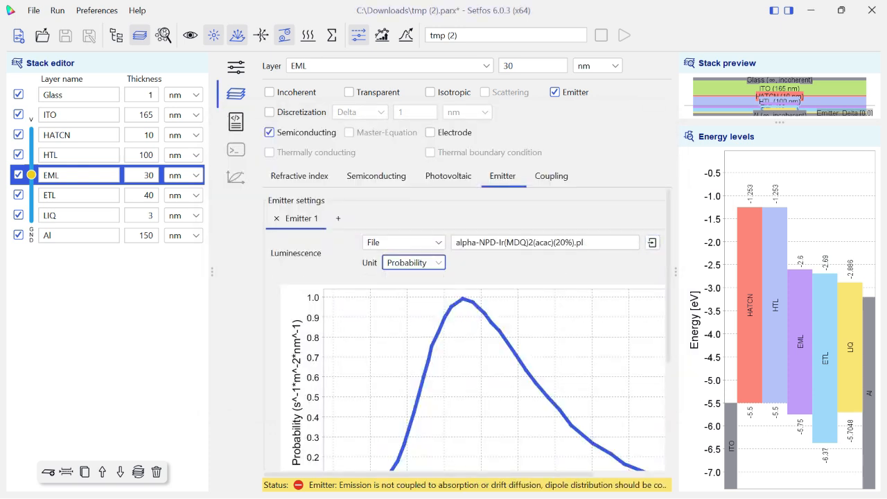
Set the EML emitter's distribution to Recombination coupled
{"action": "left_click_drag", "start_coordinate": [676, 272], "coordinate": [698, 272]}
{"action": "scroll", "coordinate": [488, 328], "scroll_direction": "down", "scroll_amount": 3}
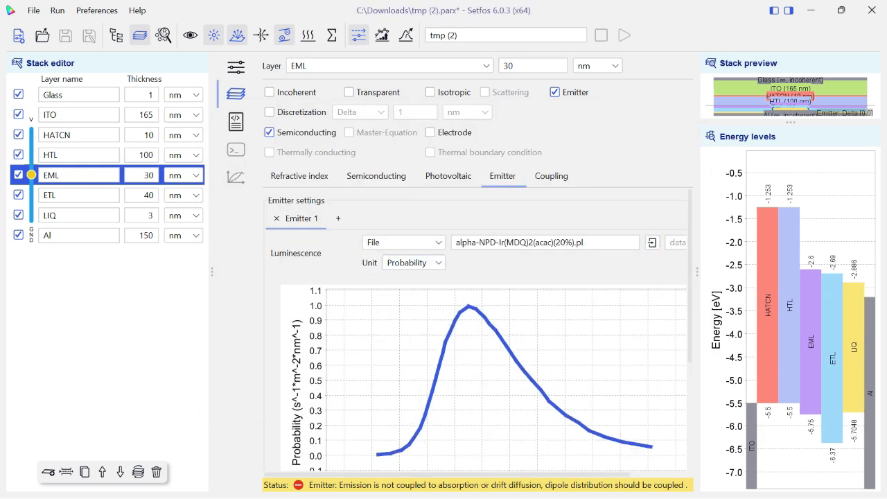
{"action": "scroll", "coordinate": [478, 329], "scroll_direction": "down", "scroll_amount": 3}
{"action": "left_click", "coordinate": [419, 395]}
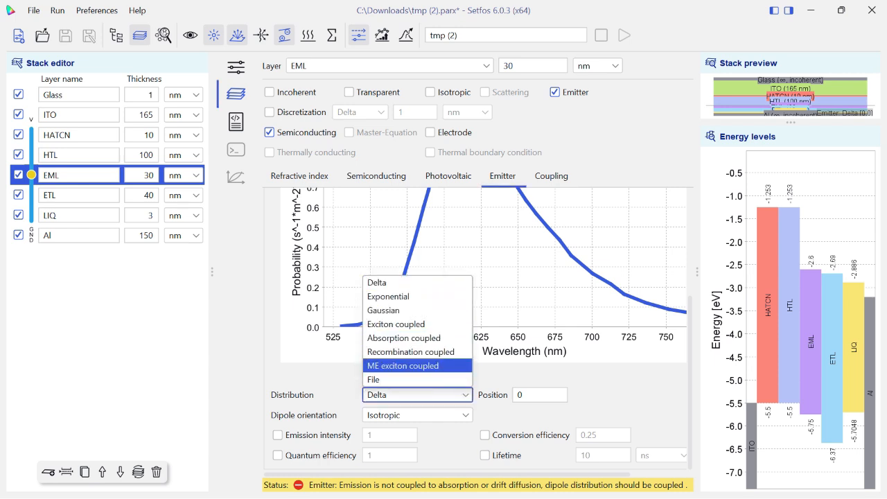
{"action": "left_click", "coordinate": [411, 352]}
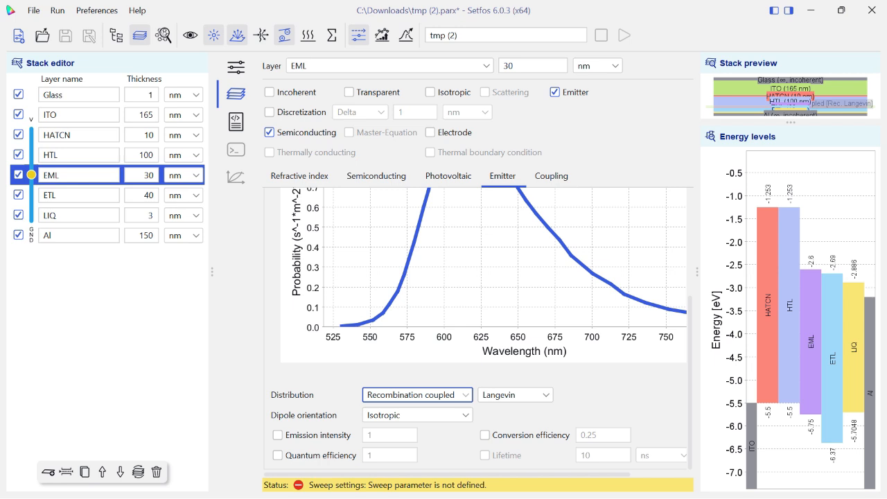
Keep the EML emitter's dipole orientation as Isotropic and enable its emission intensity at 1
{"action": "left_click", "coordinate": [418, 416]}
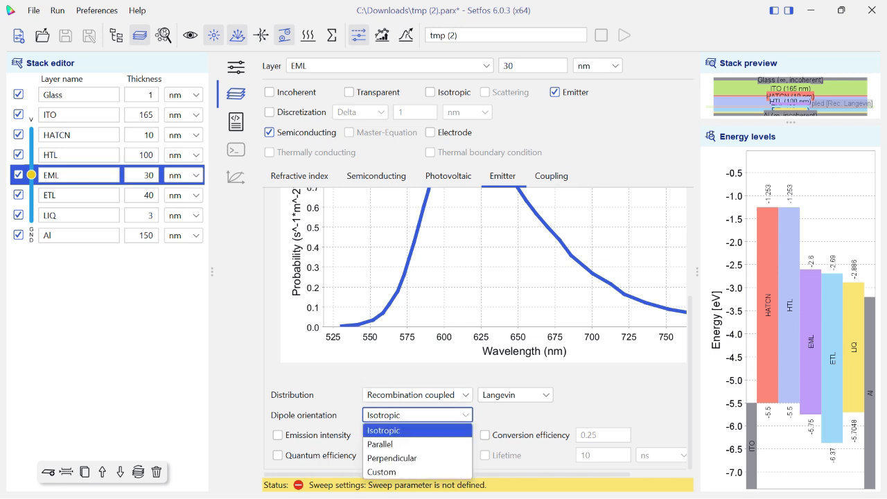
{"action": "key", "text": "Down"}
{"action": "key", "text": "Down"}
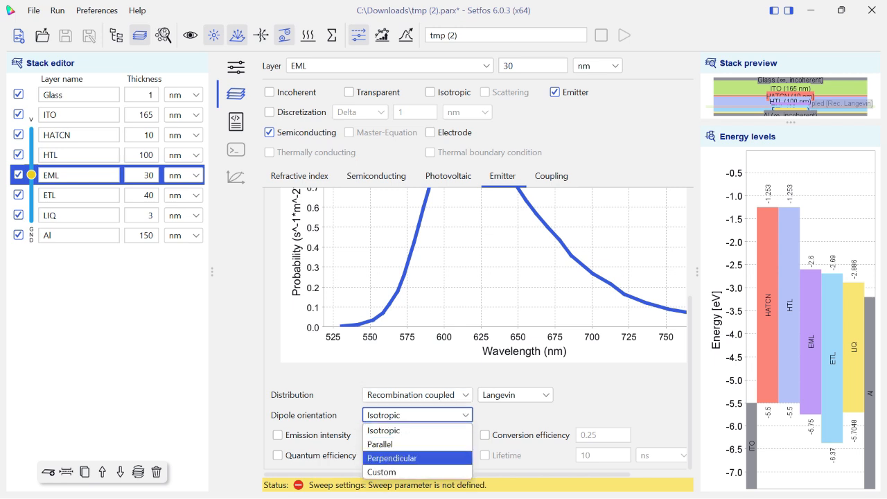
{"action": "key", "text": "Up"}
{"action": "key", "text": "Up"}
{"action": "key", "text": "Return"}
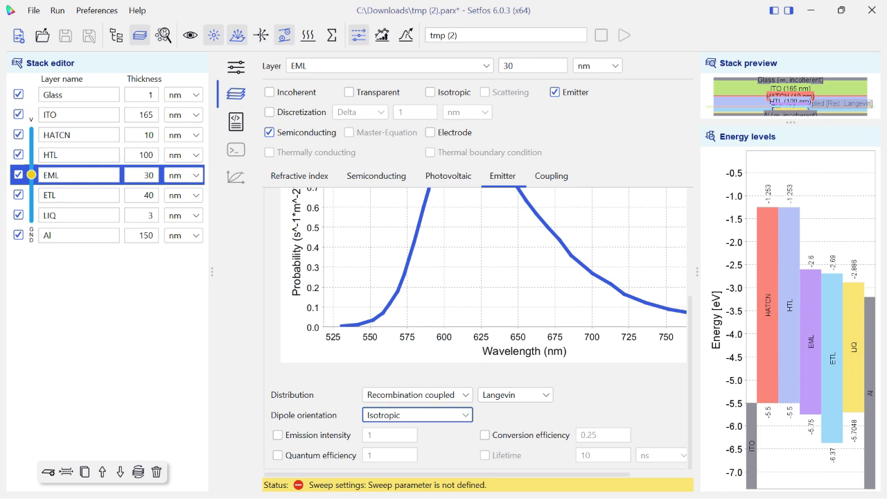
{"action": "left_click", "coordinate": [278, 435]}
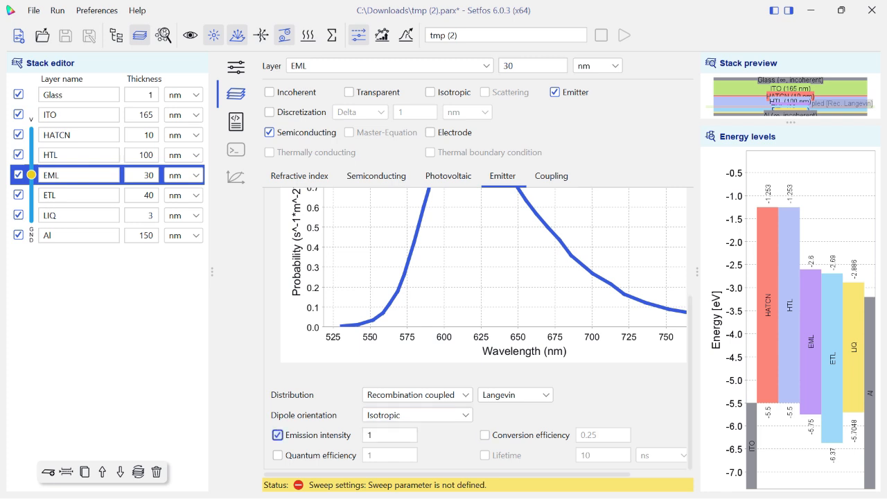
Return to the sweep settings, declining to discard the current parameters
{"action": "scroll", "coordinate": [478, 330], "scroll_direction": "up", "scroll_amount": 3}
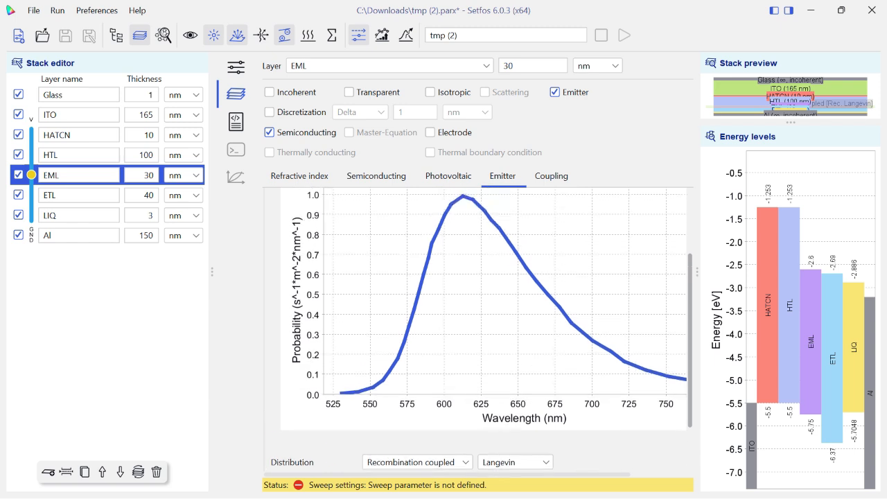
{"action": "scroll", "coordinate": [478, 329], "scroll_direction": "up", "scroll_amount": 2}
{"action": "left_click", "coordinate": [358, 35]}
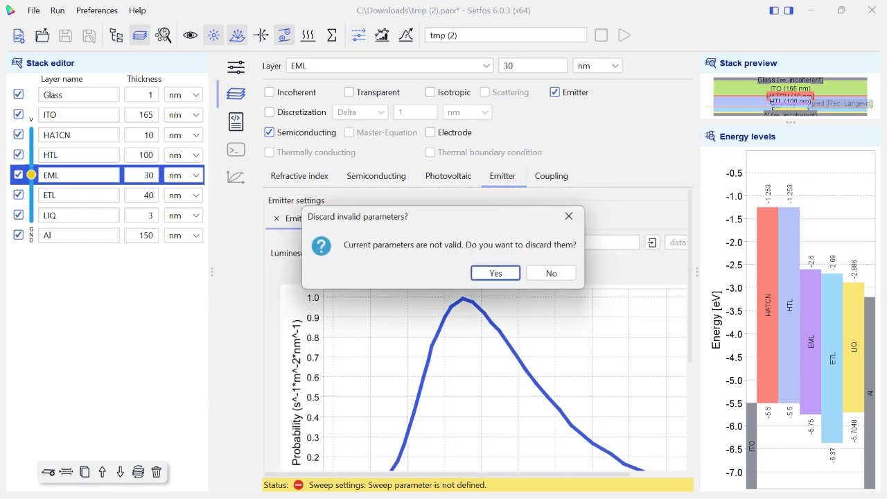
{"action": "left_click", "coordinate": [551, 273]}
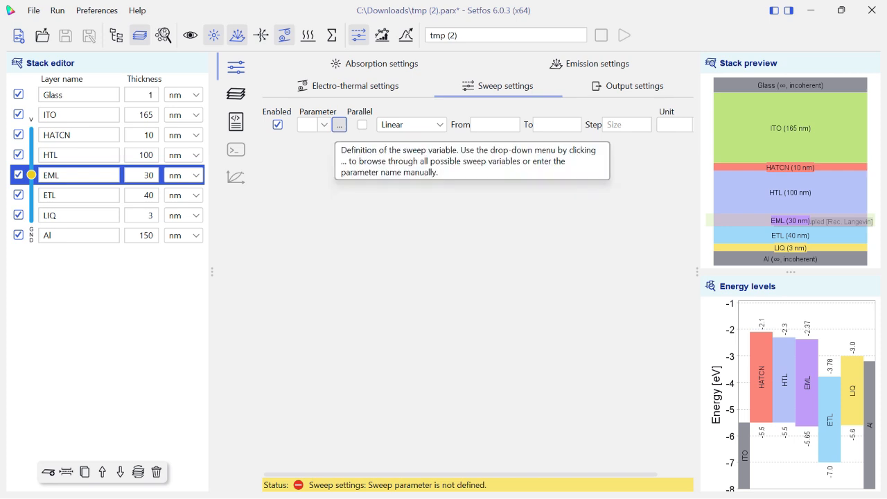
Define a linear emission angle sweep from 0 to 90 deg with a step of 10
{"action": "left_click", "coordinate": [339, 125]}
{"action": "mouse_move", "coordinate": [361, 138]}
{"action": "left_click", "coordinate": [447, 138]}
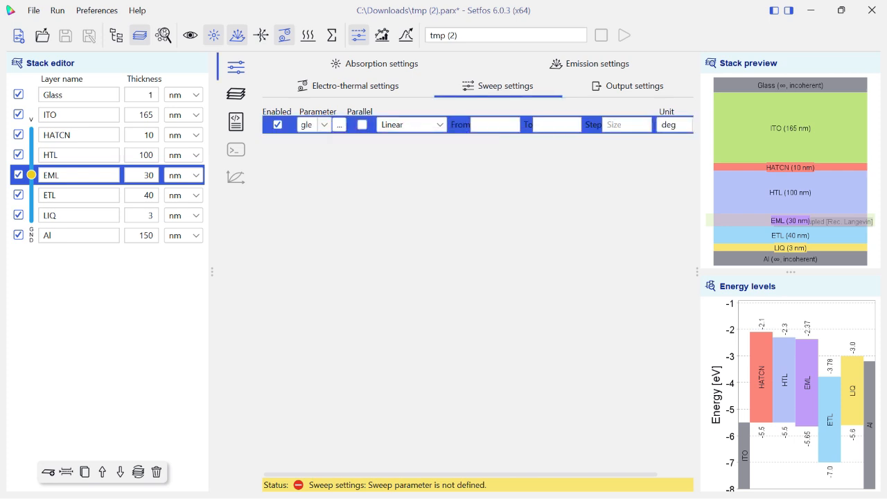
{"action": "left_click", "coordinate": [493, 125]}
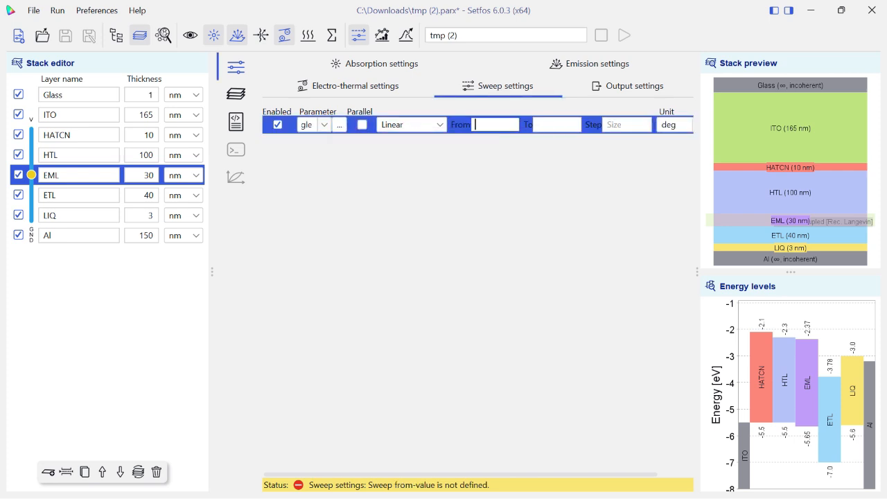
{"action": "type", "text": "0"}
{"action": "key", "text": "Tab"}
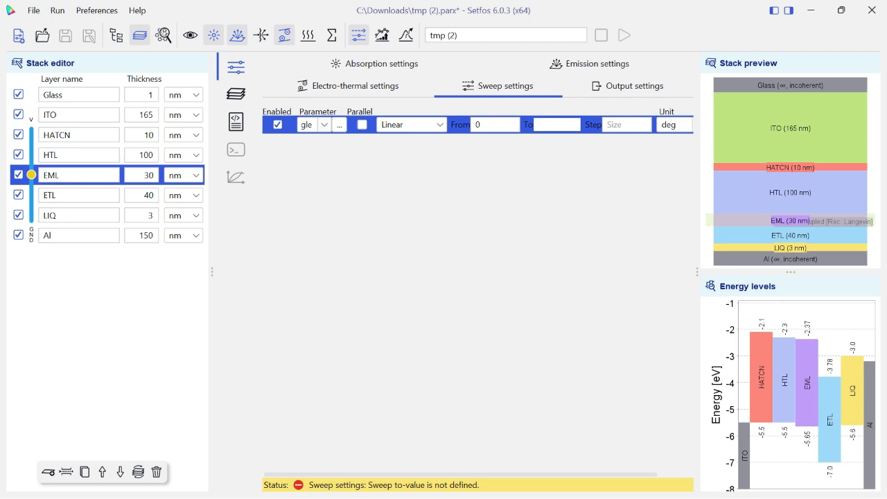
{"action": "type", "text": "90"}
{"action": "key", "text": "Tab"}
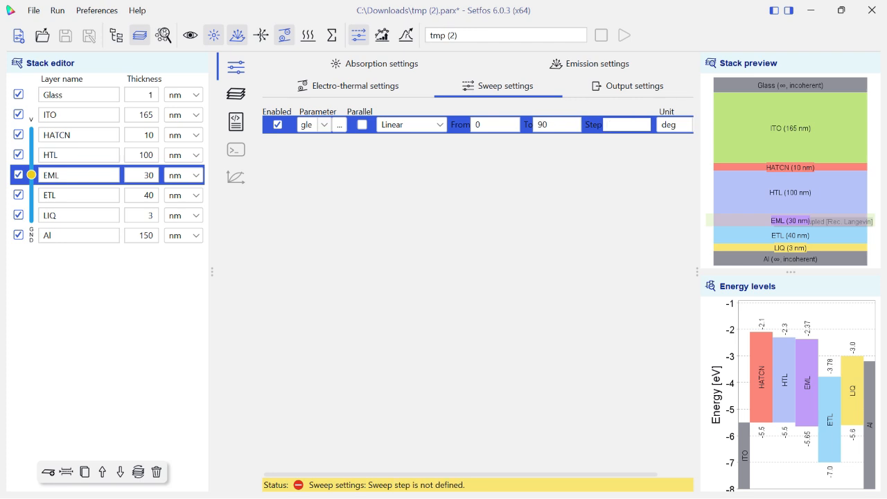
{"action": "type", "text": "10"}
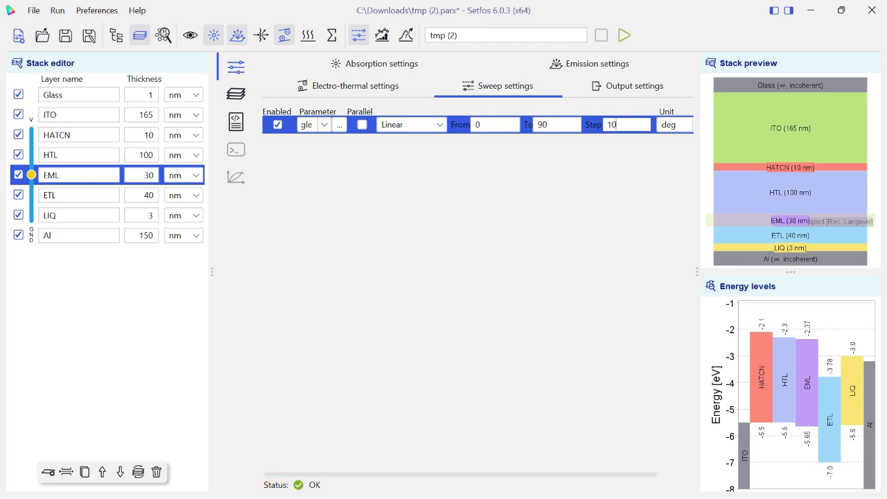
Set the electrical source voltage to 4.5 V in the electro-thermal settings
{"action": "left_click", "coordinate": [349, 85]}
{"action": "left_click", "coordinate": [361, 183]}
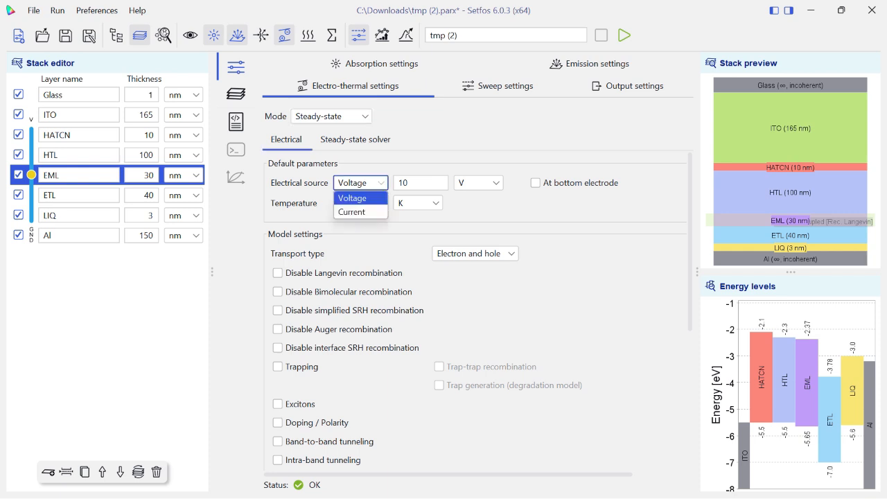
{"action": "key", "text": "Tab"}
{"action": "type", "text": "4"}
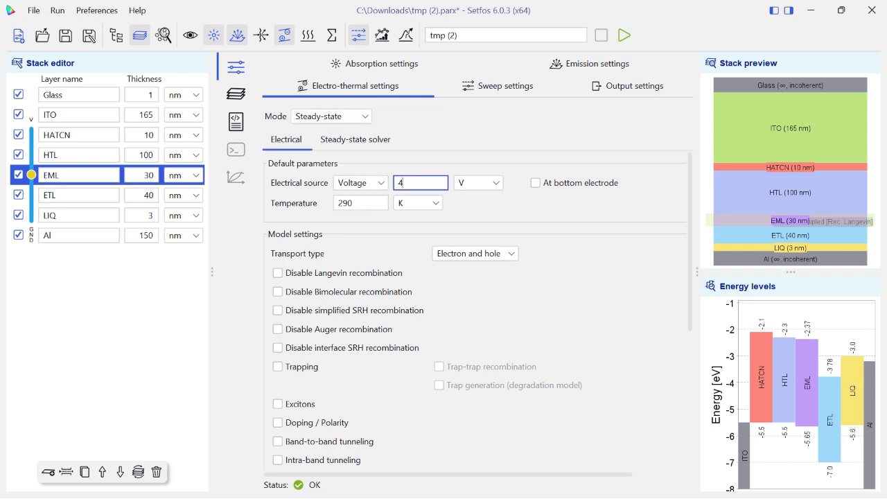
{"action": "type", "text": ".5"}
{"action": "scroll", "coordinate": [277, 291], "scroll_direction": "down", "scroll_amount": 1}
{"action": "scroll", "coordinate": [277, 291], "scroll_direction": "up", "scroll_amount": 1}
Keep Spectral as the emission mode in the emission settings and review the spectral emission options
{"action": "left_click", "coordinate": [590, 63]}
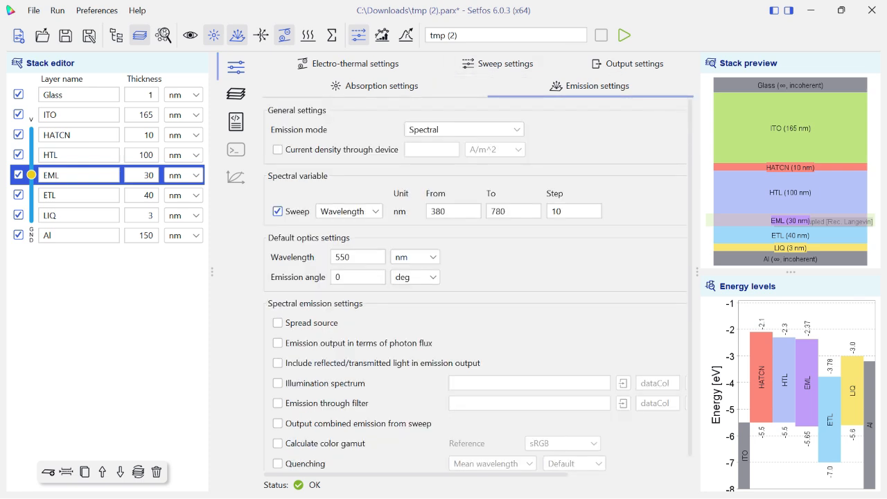
{"action": "left_click", "coordinate": [464, 129]}
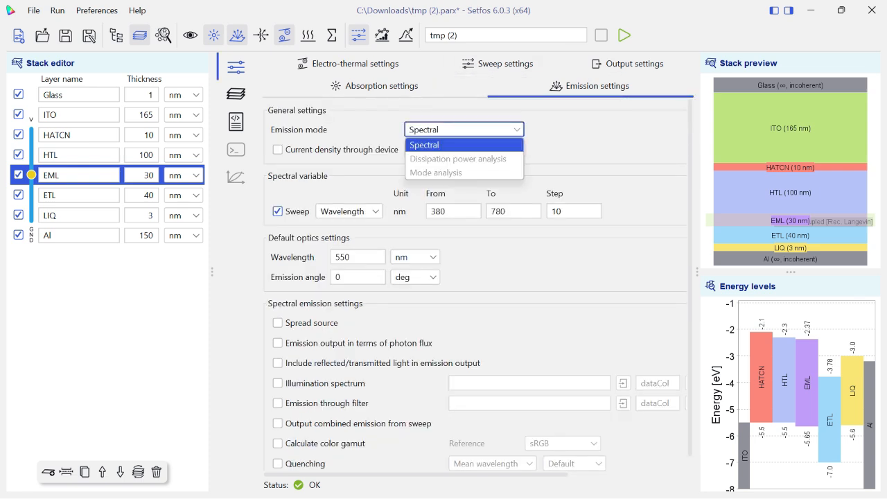
{"action": "left_click", "coordinate": [463, 145]}
{"action": "scroll", "coordinate": [478, 285], "scroll_direction": "down", "scroll_amount": 1}
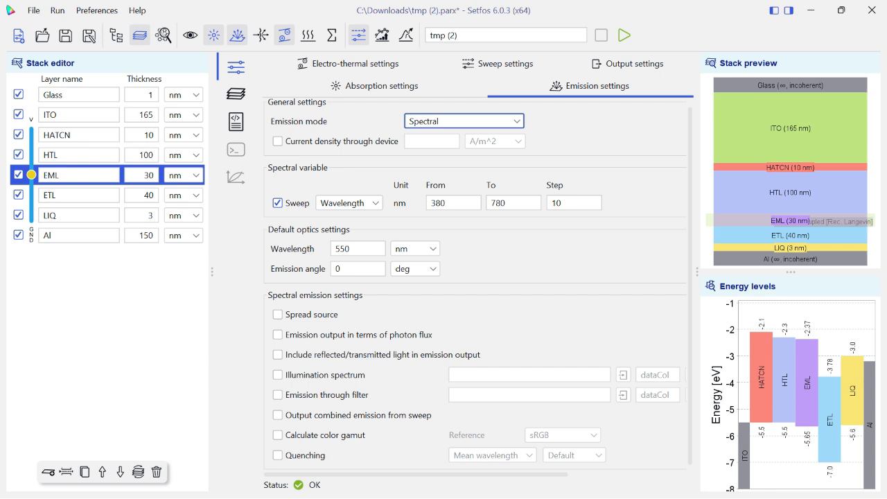
{"action": "scroll", "coordinate": [478, 285], "scroll_direction": "down", "scroll_amount": 1}
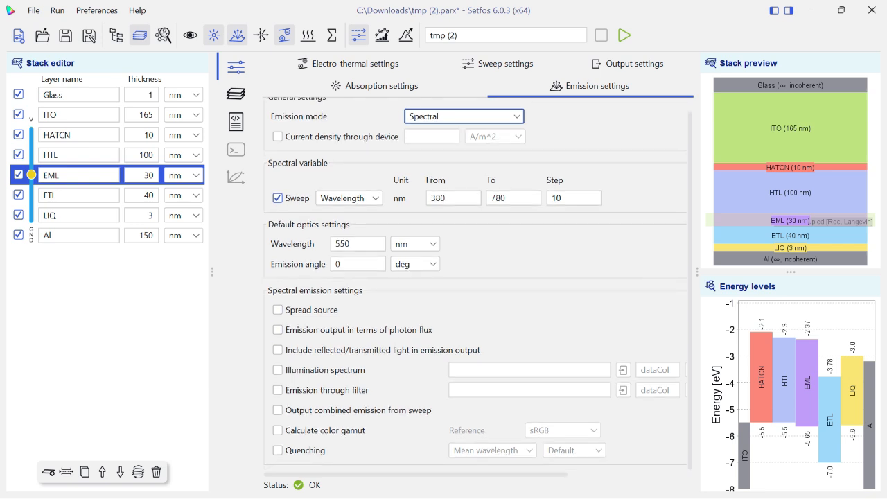
{"action": "left_click", "coordinate": [277, 450]}
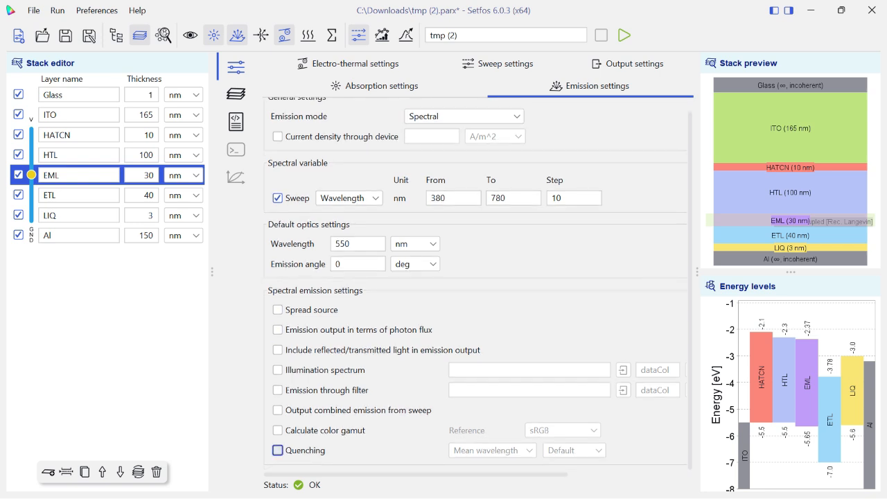
{"action": "left_click", "coordinate": [492, 450]}
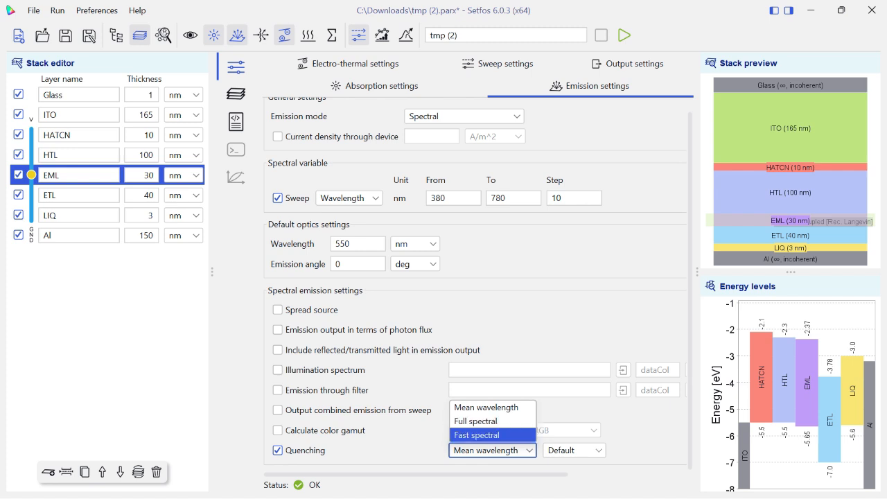
{"action": "left_click", "coordinate": [574, 450]}
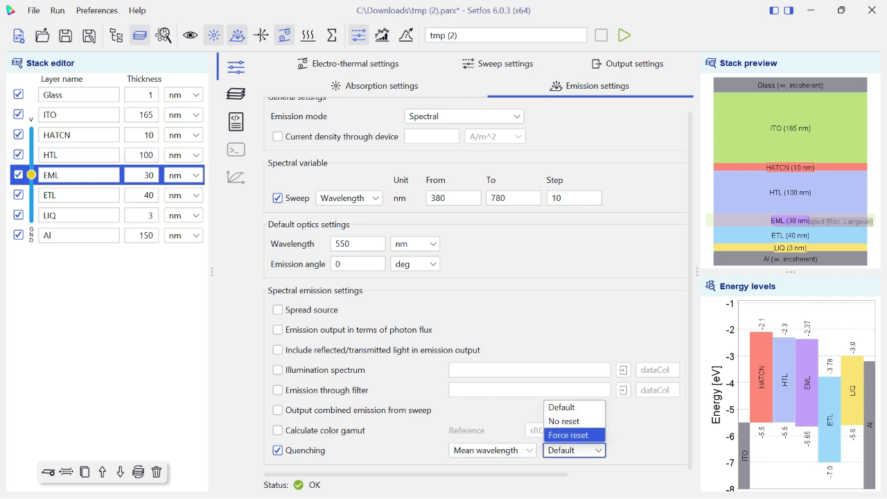
{"action": "left_click", "coordinate": [492, 449]}
{"action": "left_click", "coordinate": [278, 450]}
{"action": "left_click", "coordinate": [277, 450]}
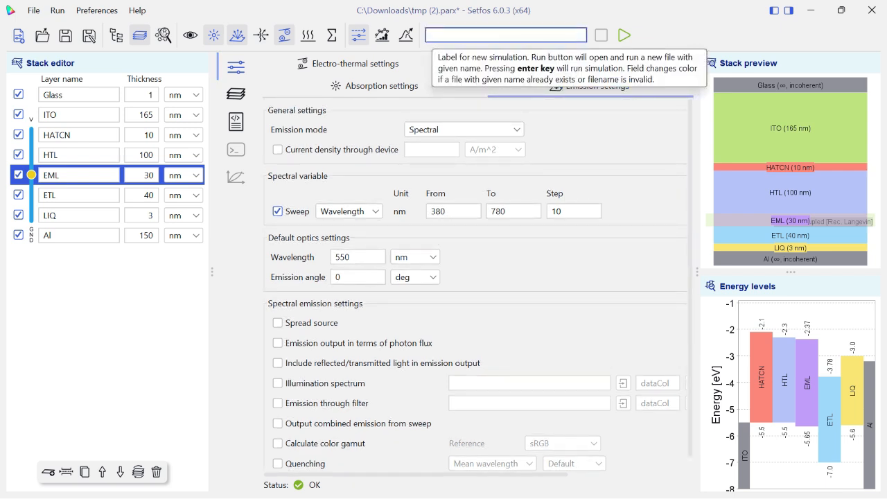
Run the simulation under the name oledresearch and display its key figures
{"action": "type", "text": "oledresearch"}
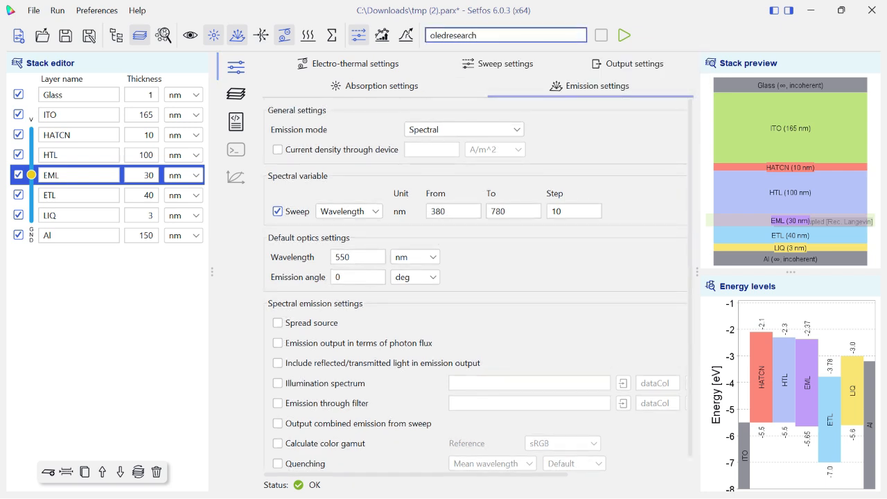
{"action": "key", "text": "Return"}
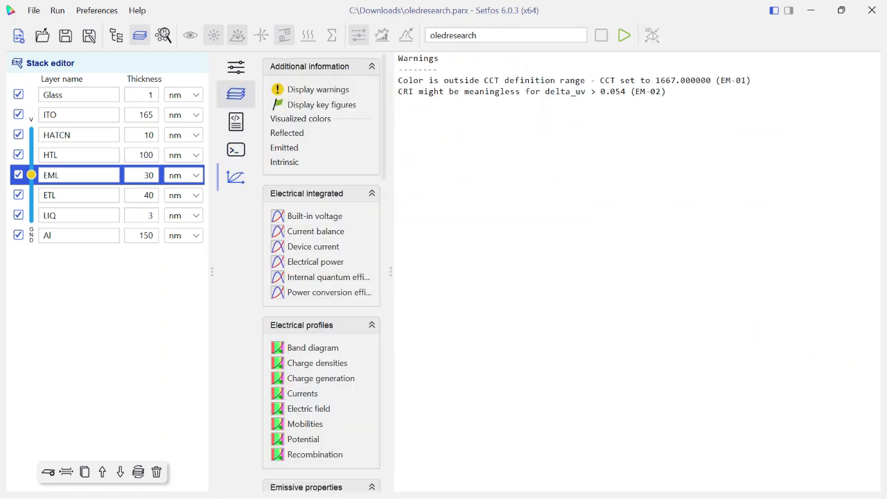
{"action": "left_click", "coordinate": [321, 105]}
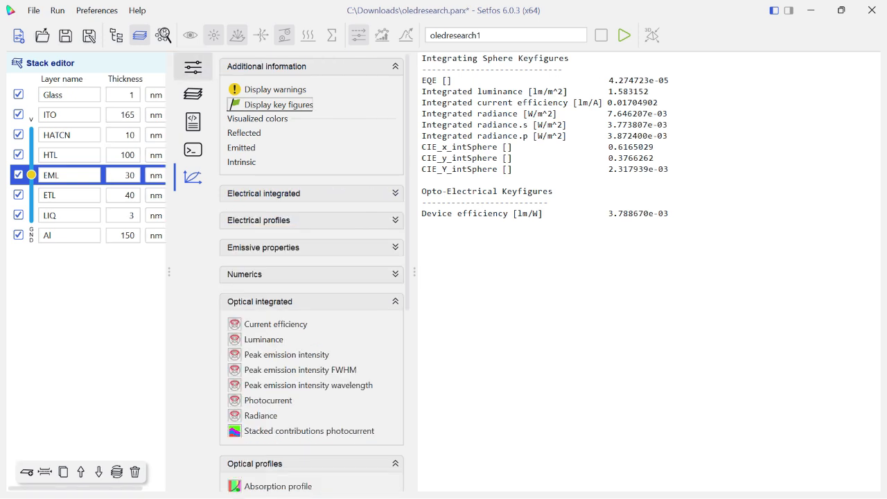
Set the emission angle sweep step to 5 deg and run the simulation again as oledresearch1
{"action": "left_click", "coordinate": [193, 67]}
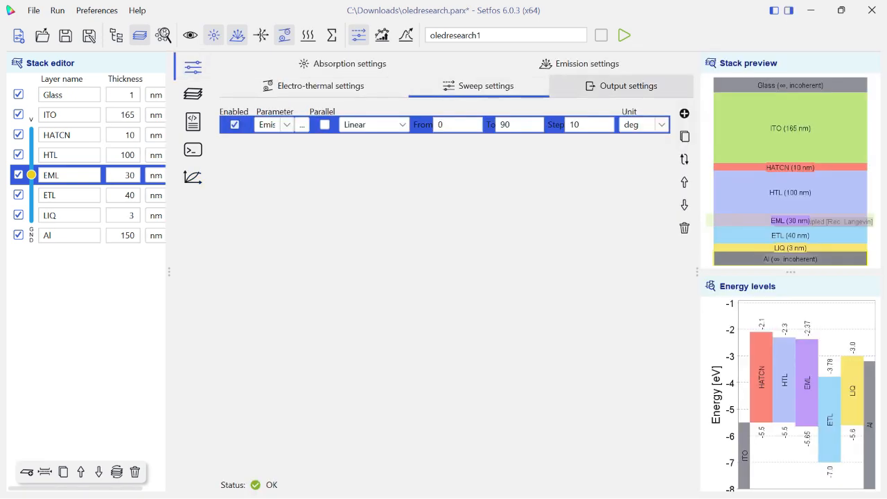
{"action": "double_click", "coordinate": [574, 125]}
{"action": "key", "text": "BackSpace"}
{"action": "type", "text": "5"}
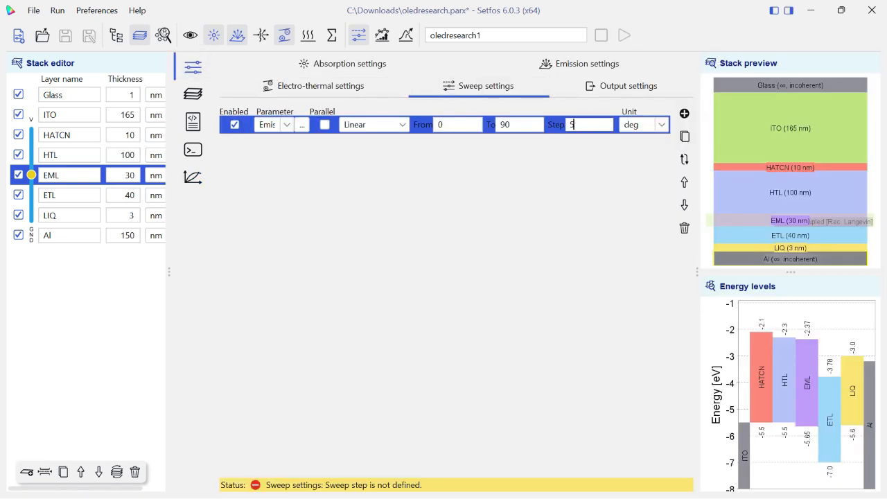
{"action": "left_click", "coordinate": [624, 36]}
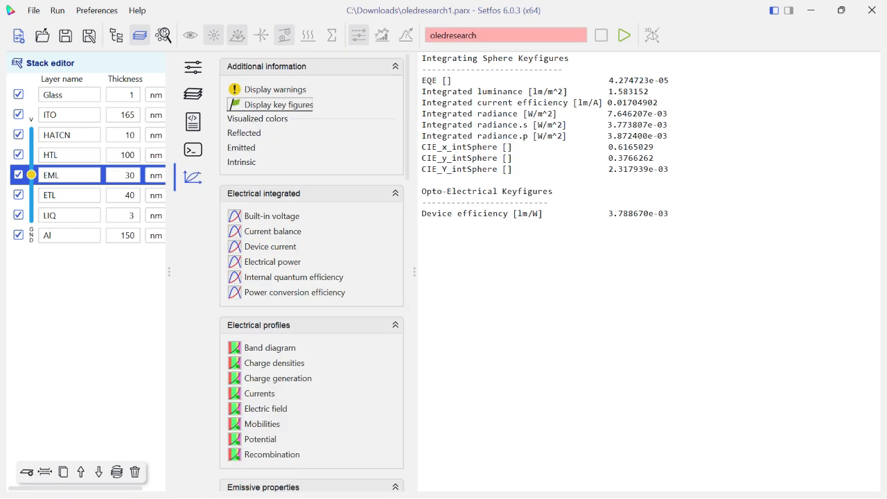
Plot built-in voltage, current efficiency, luminance, peak emission intensity with its FWHM and wavelength, and radiance against emission angle
{"action": "left_click", "coordinate": [271, 215]}
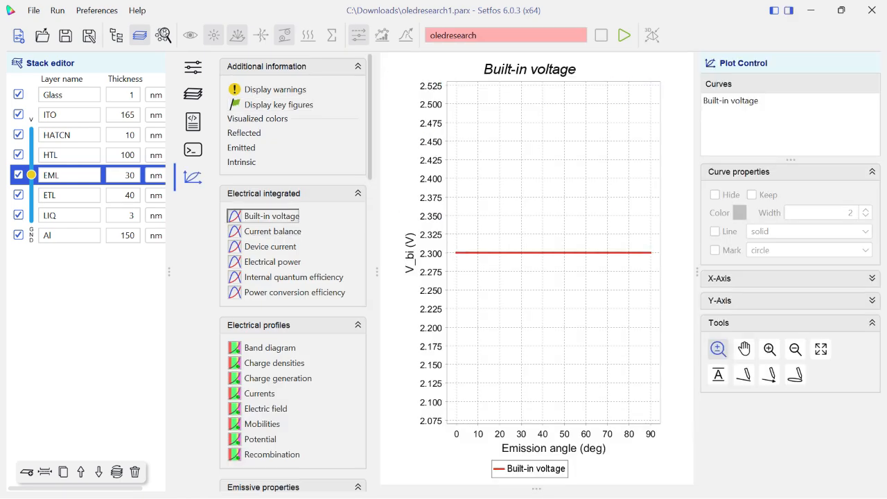
{"action": "scroll", "coordinate": [269, 211], "scroll_direction": "down", "scroll_amount": 10}
{"action": "left_click", "coordinate": [275, 283]}
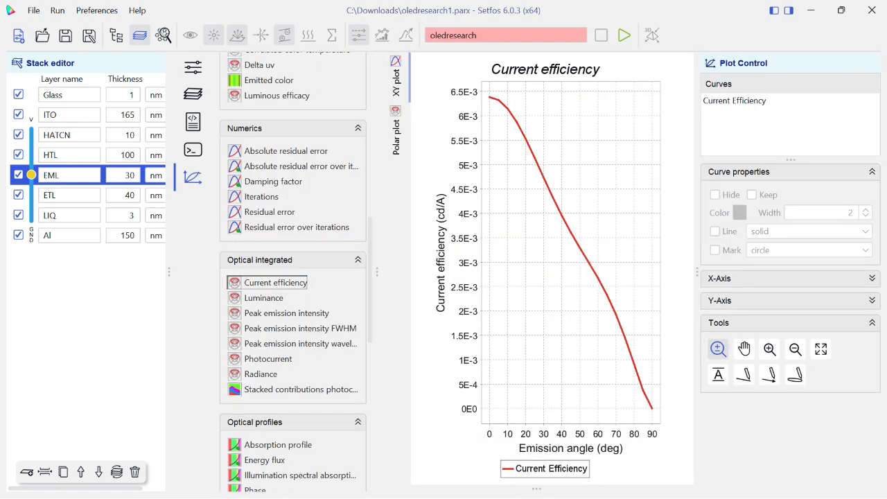
{"action": "left_click", "coordinate": [264, 298]}
{"action": "left_click", "coordinate": [287, 313]}
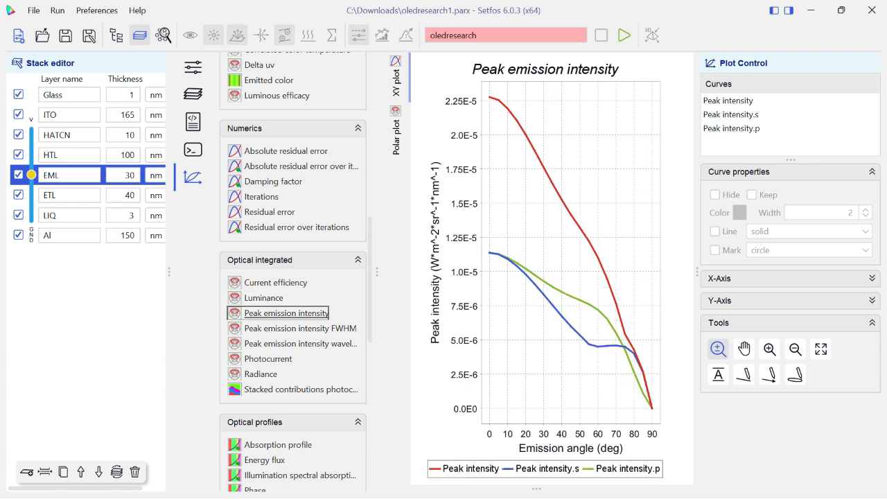
{"action": "left_click", "coordinate": [300, 328]}
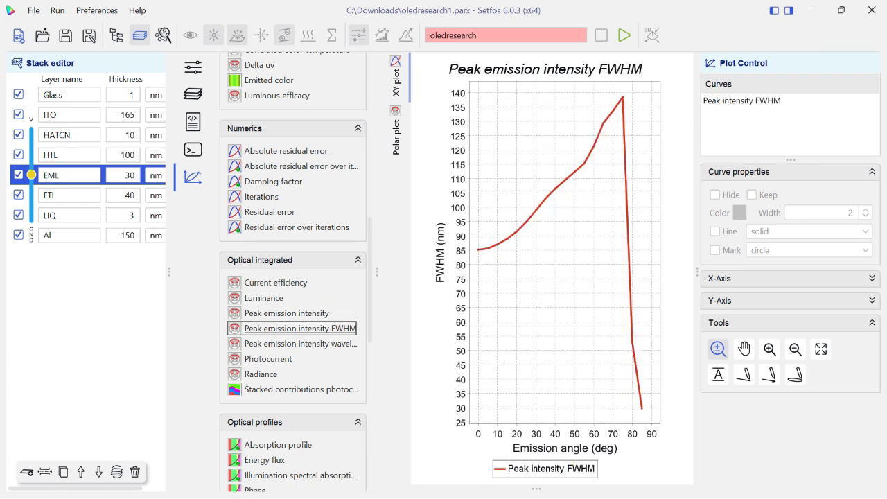
{"action": "left_click", "coordinate": [300, 344]}
{"action": "left_click", "coordinate": [261, 374]}
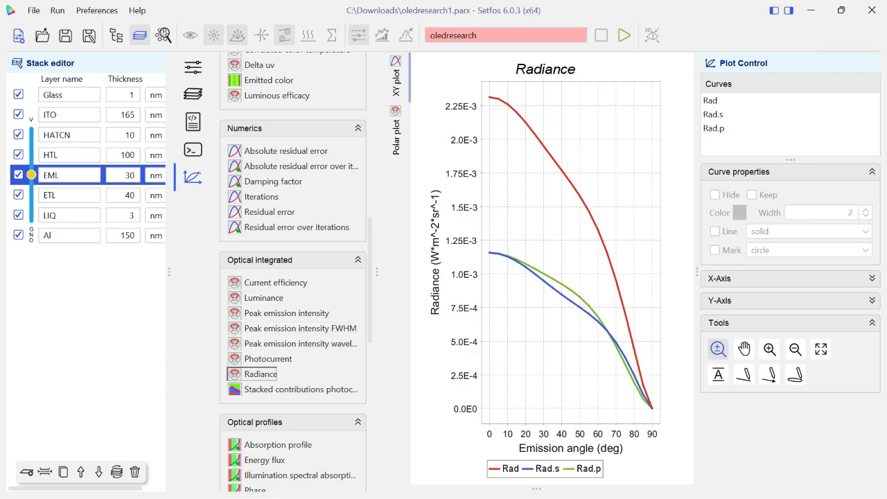
View the stacked contributions plot and the spectral plots of layer absorptances and reflectance
{"action": "left_click", "coordinate": [301, 390]}
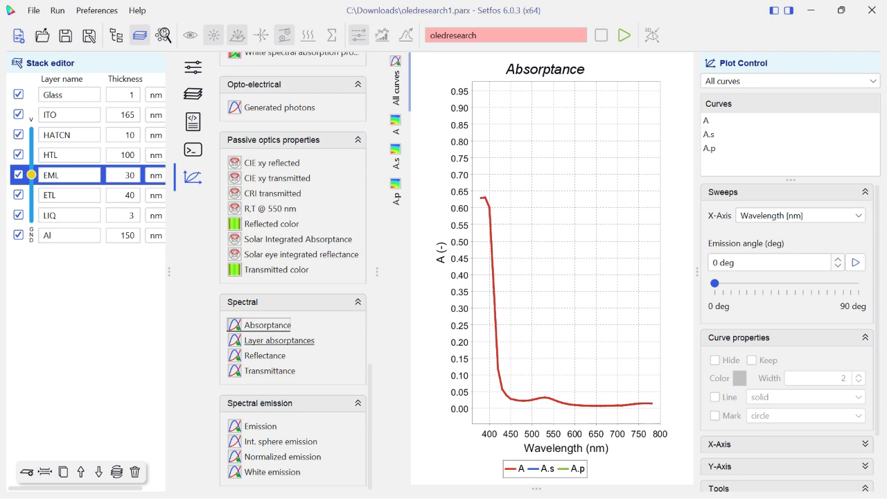
{"action": "left_click", "coordinate": [279, 340]}
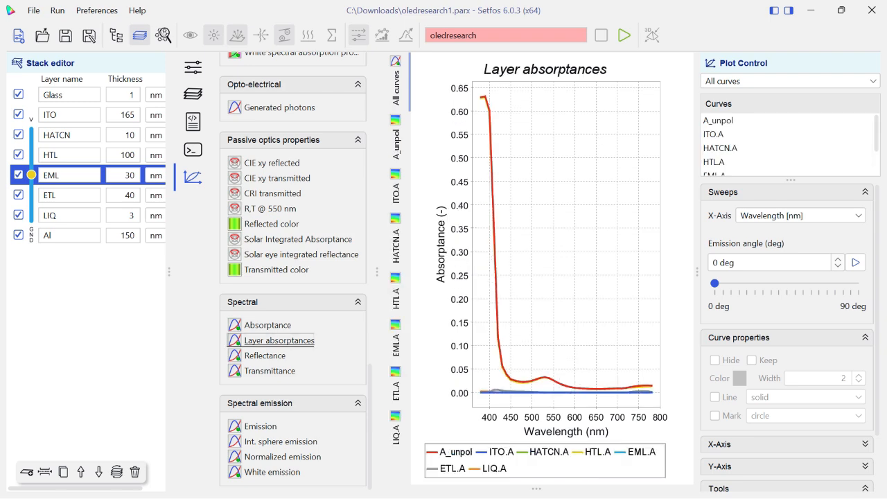
{"action": "left_click", "coordinate": [265, 355]}
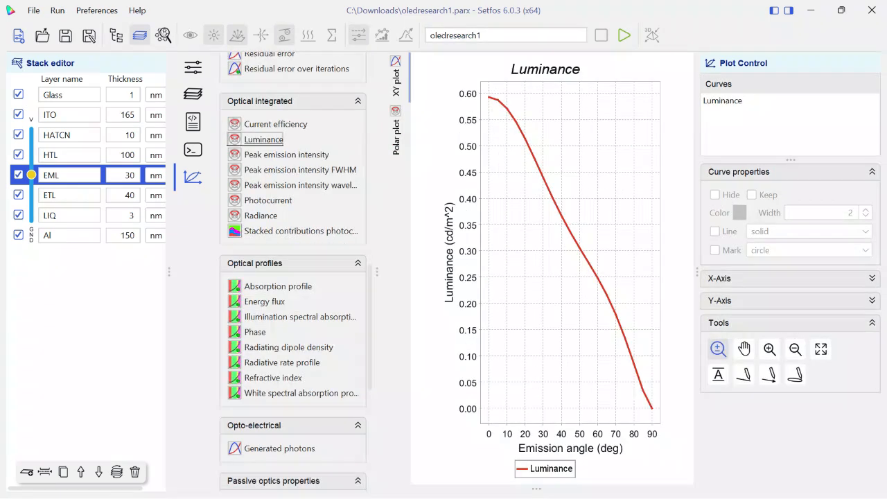
Review the peak emission intensity, its FWHM and the radiance again, and plot the generated photons
{"action": "left_click", "coordinate": [286, 155]}
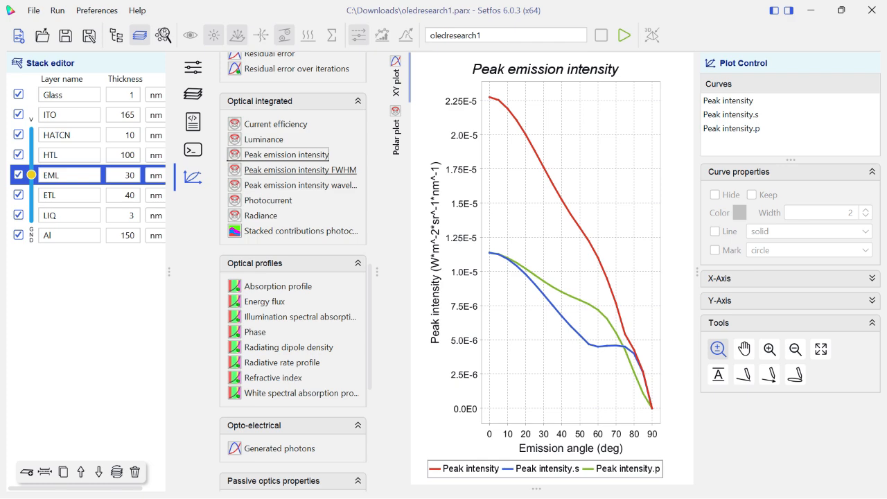
{"action": "left_click", "coordinate": [300, 170]}
{"action": "left_click", "coordinate": [261, 216]}
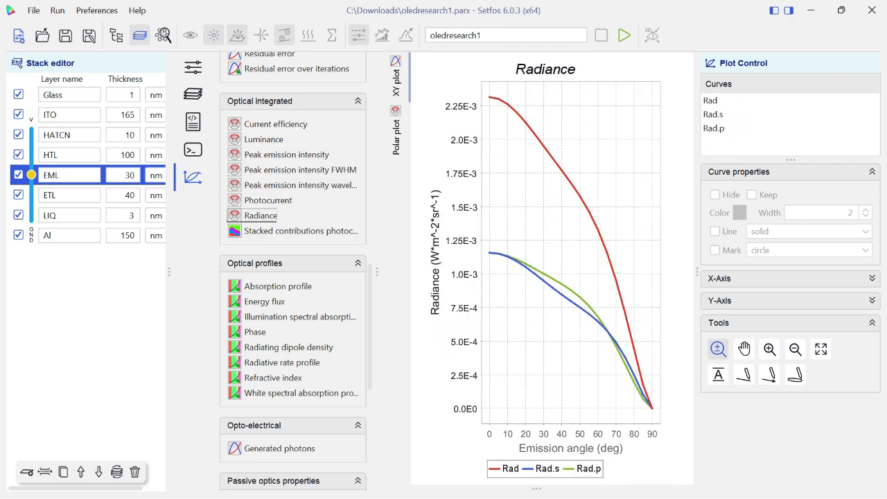
{"action": "left_click", "coordinate": [280, 449]}
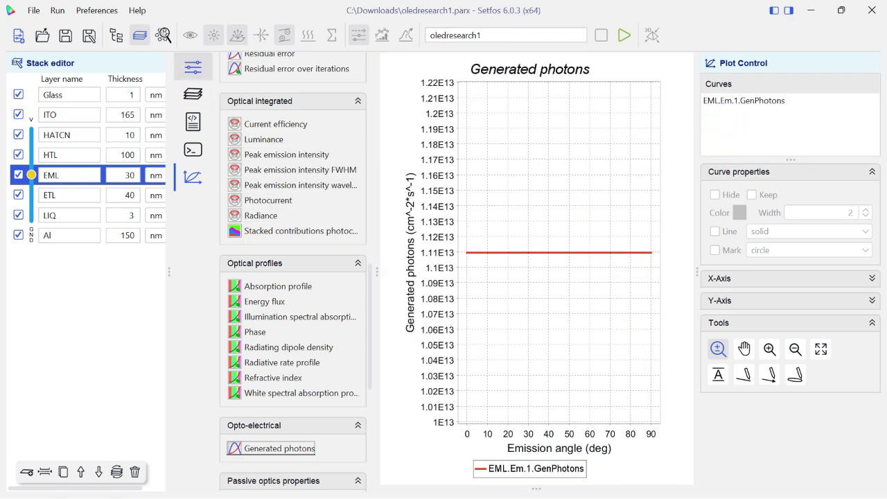
Return to the sweep settings and switch to SETFOS PAPER-IITMadras.pdf in Edge to examine the result graphs on page 10
{"action": "left_click", "coordinate": [193, 68]}
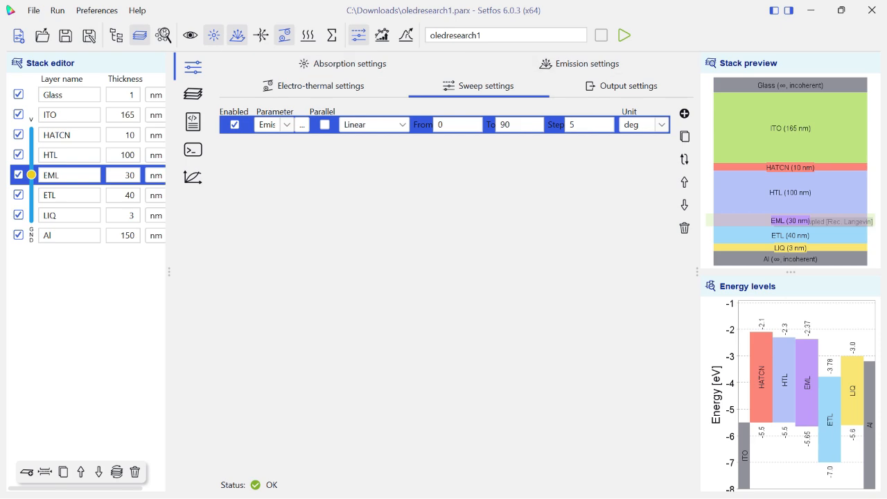
{"action": "key", "text": "super"}
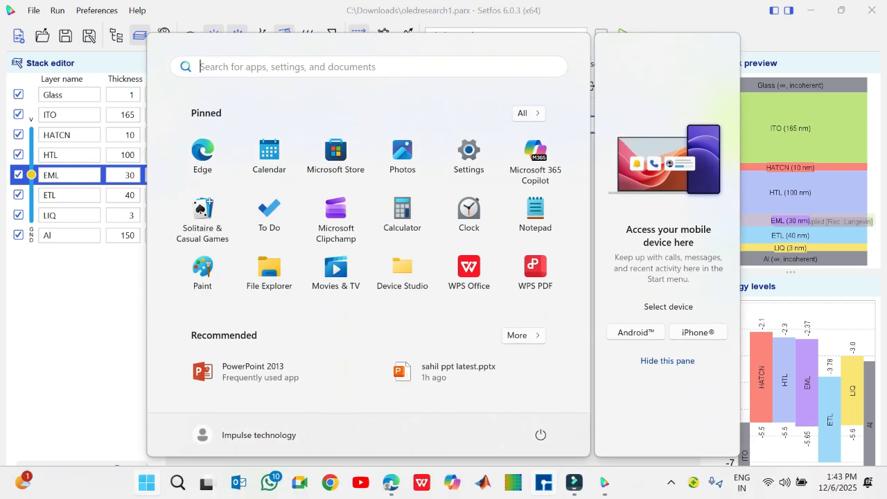
{"action": "left_click", "coordinate": [391, 483]}
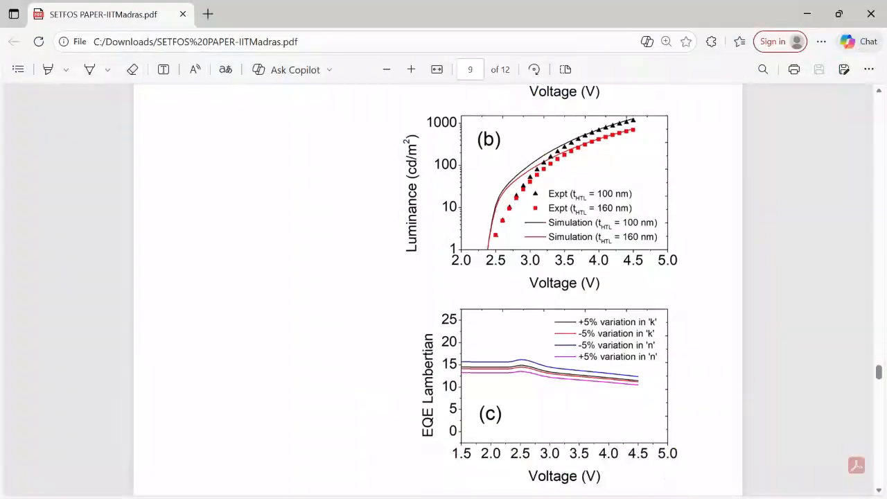
{"action": "scroll", "coordinate": [443, 277], "scroll_direction": "down", "scroll_amount": 10}
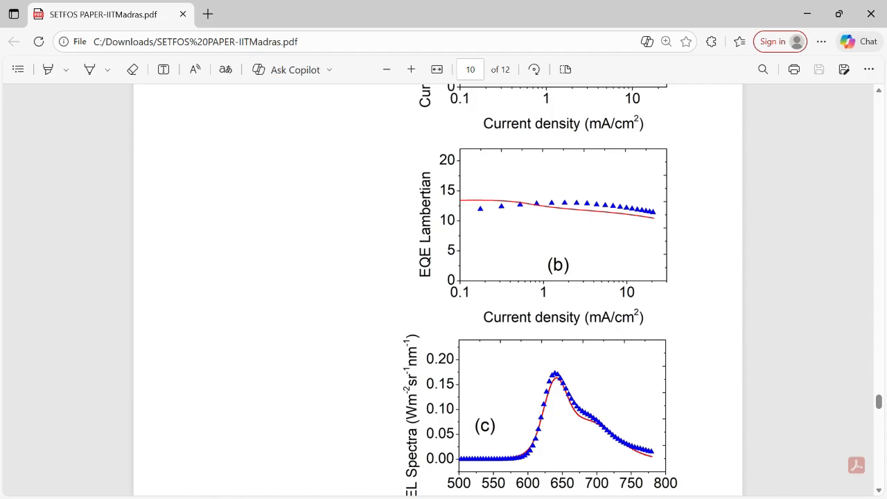
Switch to Setfos and add an electro-thermal voltage sweep, placed above the emission angle sweep
{"action": "key", "text": "alt+Tab"}
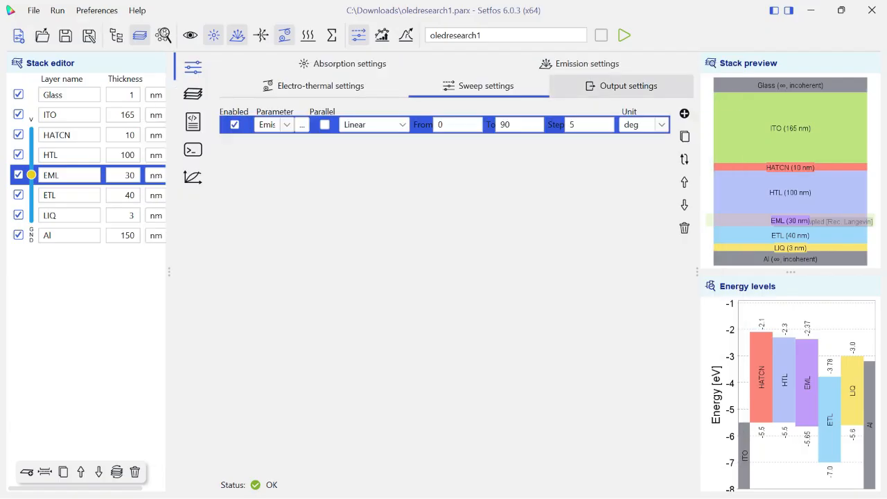
{"action": "left_click", "coordinate": [684, 113]}
{"action": "left_click", "coordinate": [685, 160]}
{"action": "left_click", "coordinate": [301, 126]}
{"action": "mouse_move", "coordinate": [321, 136]}
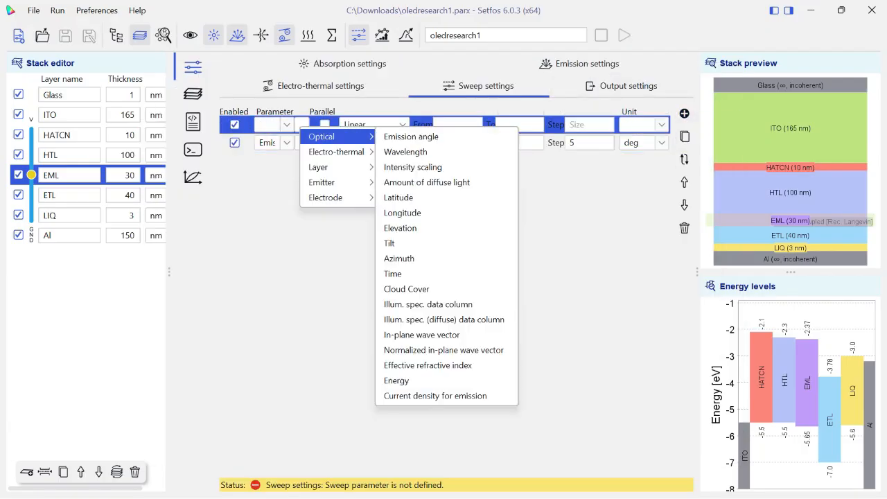
{"action": "left_click", "coordinate": [399, 152]}
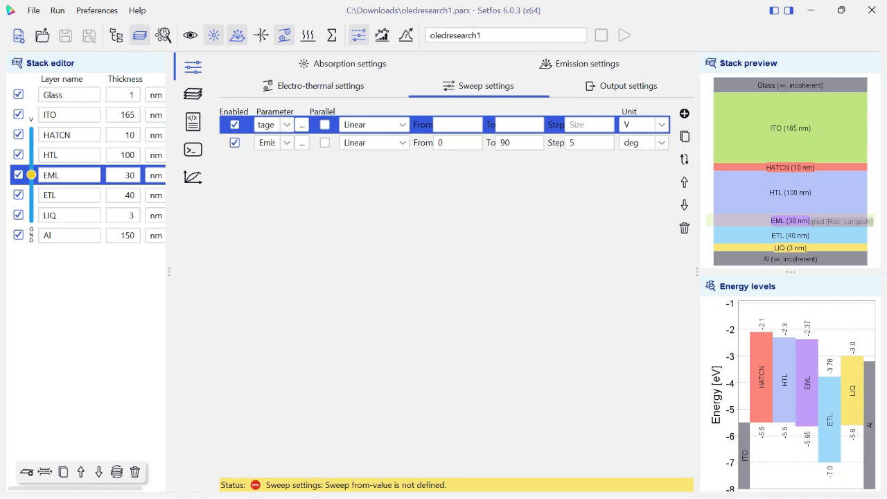
Set the linear voltage sweep to run from 0 to 8 V with a step of 0.09 V
{"action": "left_click", "coordinate": [454, 125]}
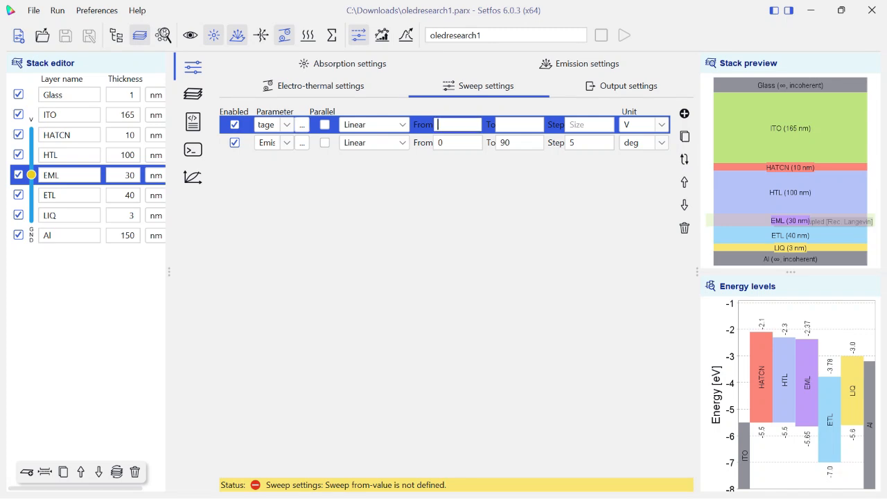
{"action": "key", "text": "Tab"}
{"action": "type", "text": "8"}
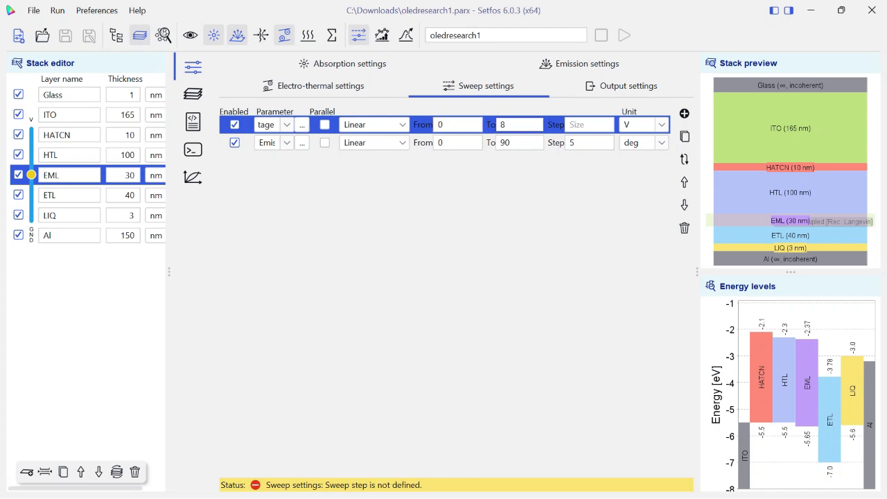
{"action": "key", "text": "Tab"}
{"action": "type", "text": ".09"}
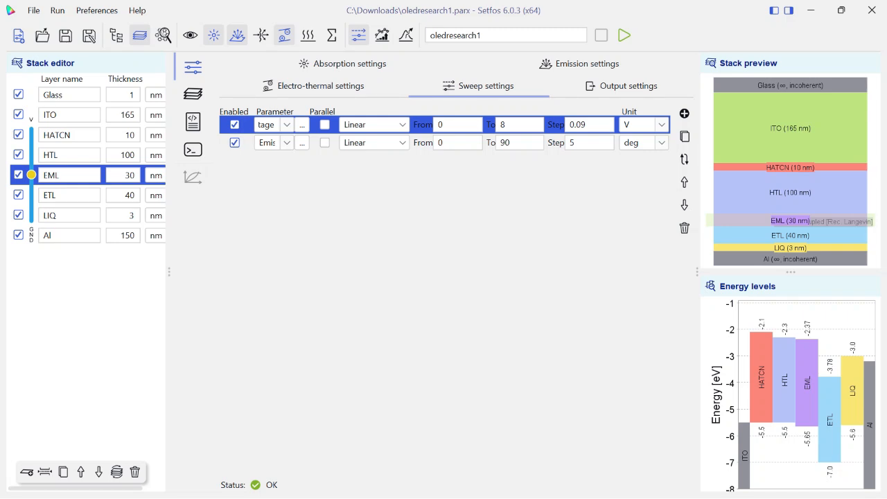
Disable the emission angle sweep and run the oledresearch1 simulation
{"action": "left_click", "coordinate": [235, 143]}
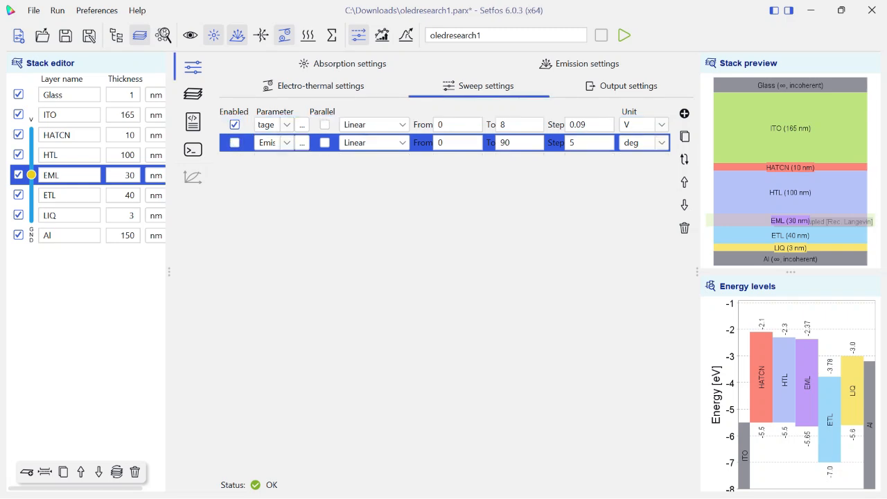
{"action": "left_click", "coordinate": [483, 36]}
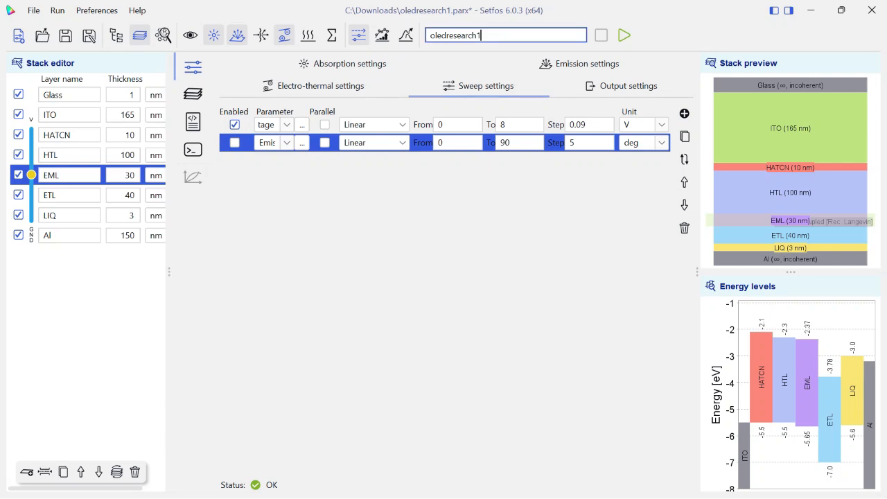
{"action": "left_click", "coordinate": [625, 36]}
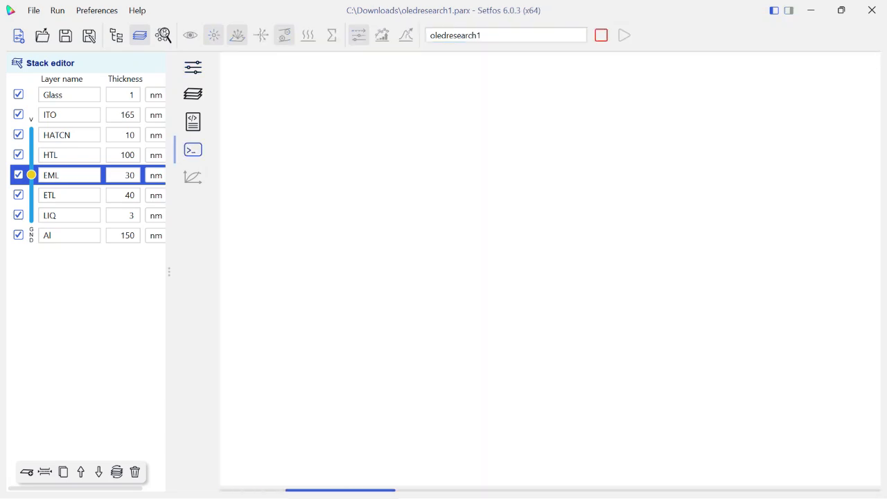
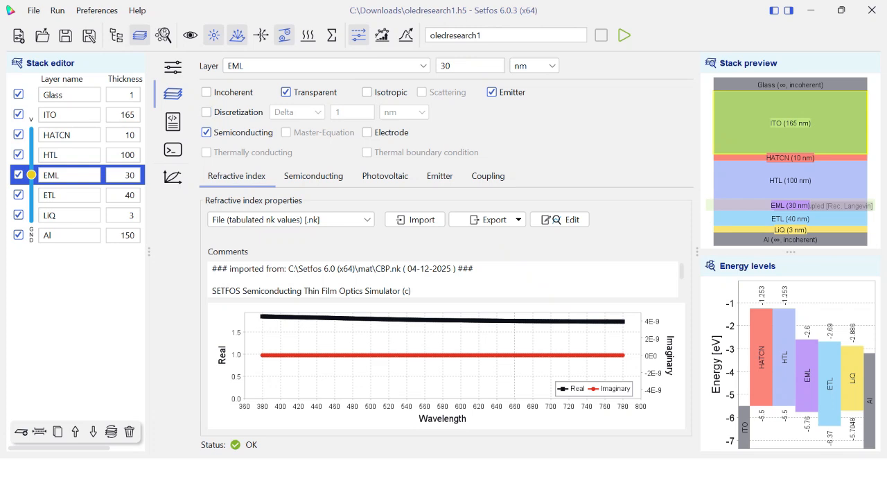
Open the simulation results and review the key figures and the built-in voltage, current balance and device current plots
{"action": "left_click", "coordinate": [172, 177]}
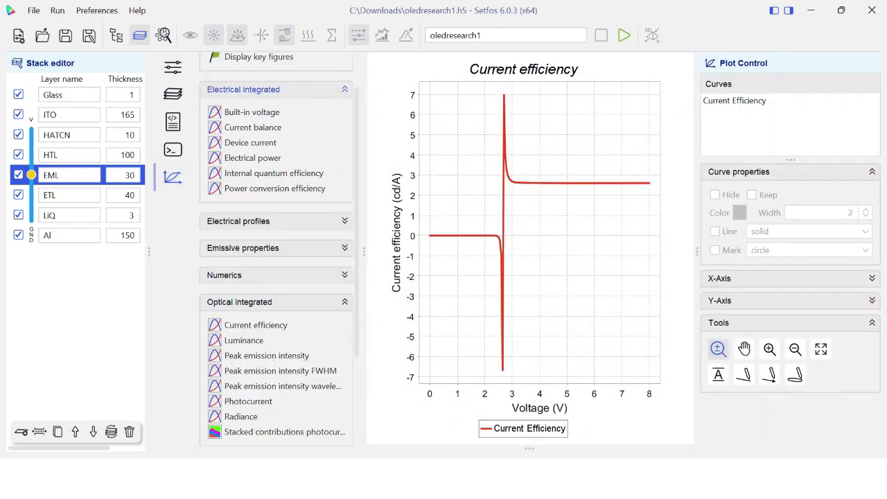
{"action": "left_click", "coordinate": [259, 104]}
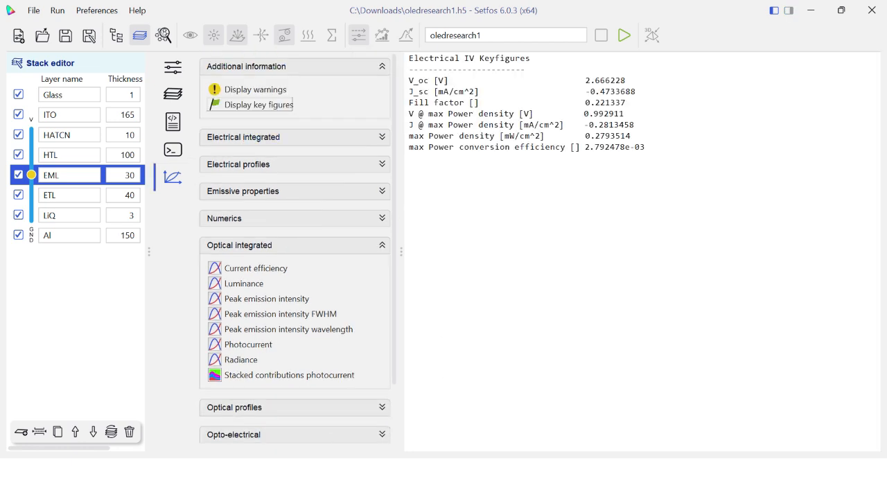
{"action": "left_click", "coordinate": [243, 138]}
{"action": "left_click", "coordinate": [252, 160]}
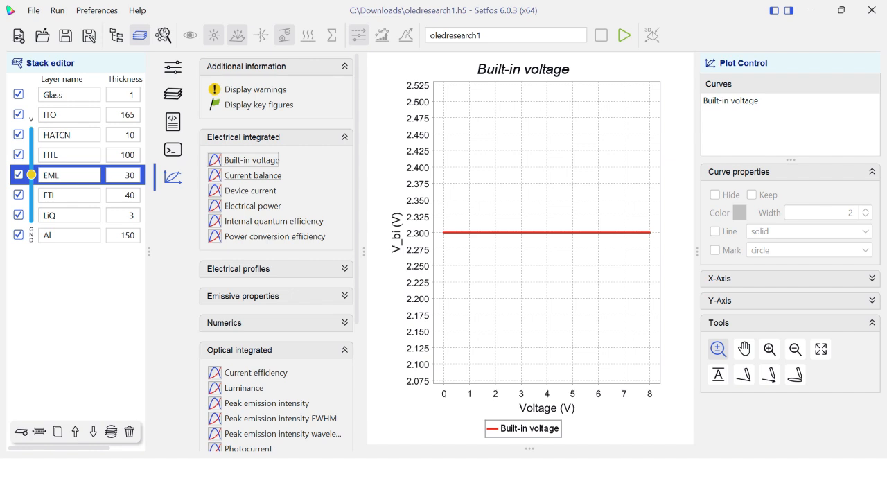
{"action": "left_click", "coordinate": [253, 176]}
{"action": "left_click", "coordinate": [250, 190]}
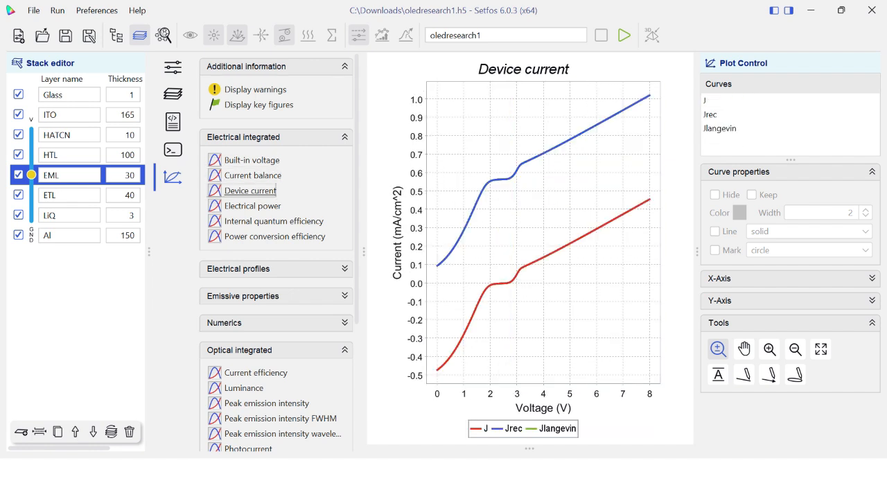
Highlight the J, Jrec and Jlangevin curves one by one in the device current plot
{"action": "left_click", "coordinate": [705, 100]}
{"action": "left_click", "coordinate": [711, 115]}
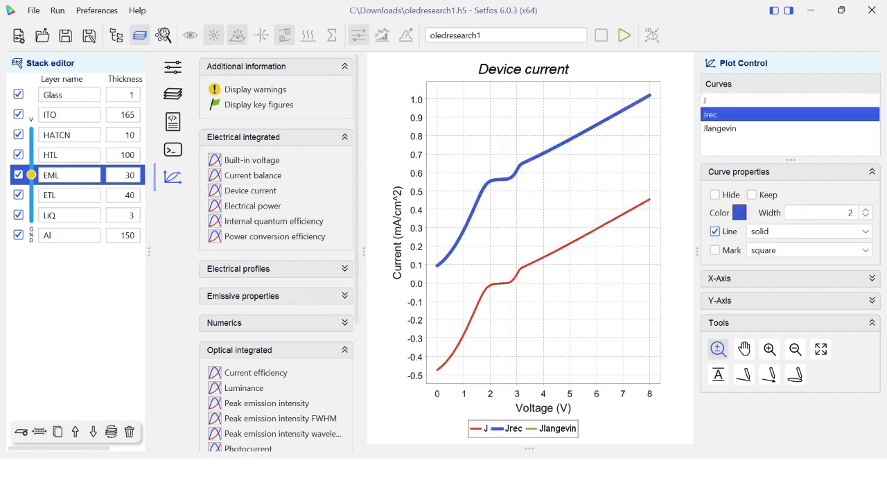
{"action": "left_click", "coordinate": [721, 128]}
View the electrical power, internal quantum efficiency and power conversion efficiency plots against voltage
{"action": "left_click", "coordinate": [253, 206]}
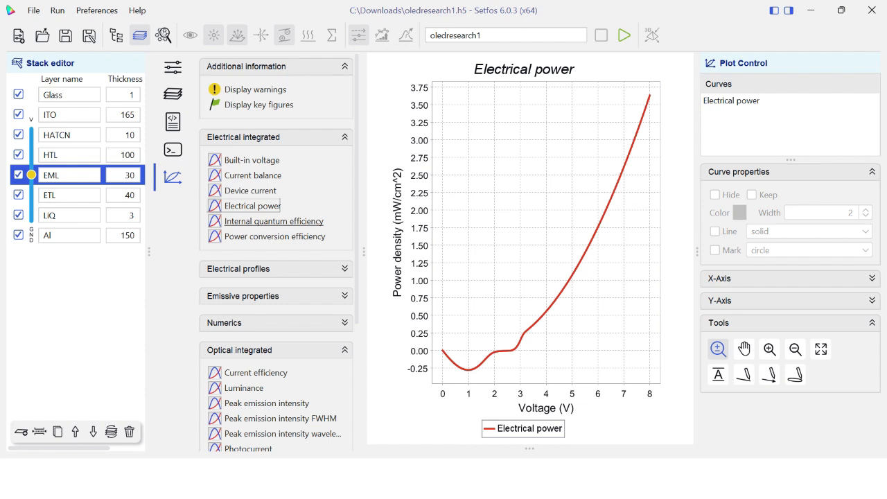
{"action": "left_click", "coordinate": [274, 221]}
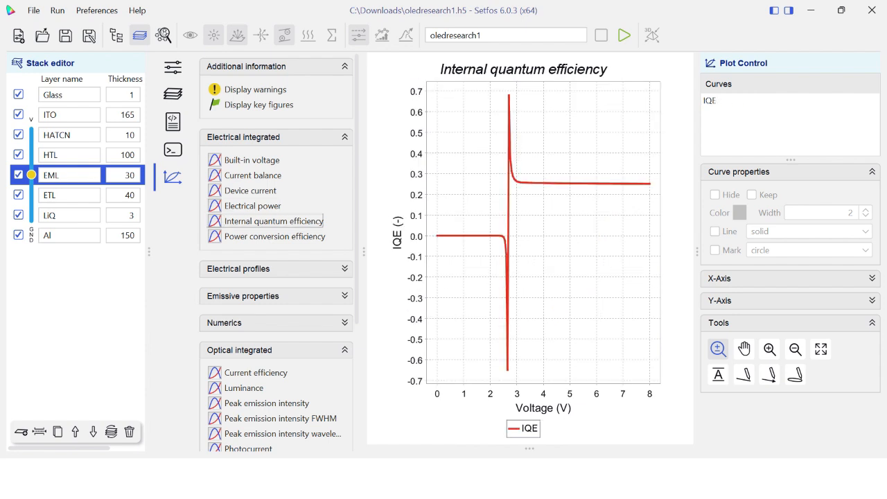
{"action": "left_click", "coordinate": [275, 236]}
Examine the band diagram, charge densities, charge generation and currents among the electrical profiles
{"action": "left_click", "coordinate": [239, 269]}
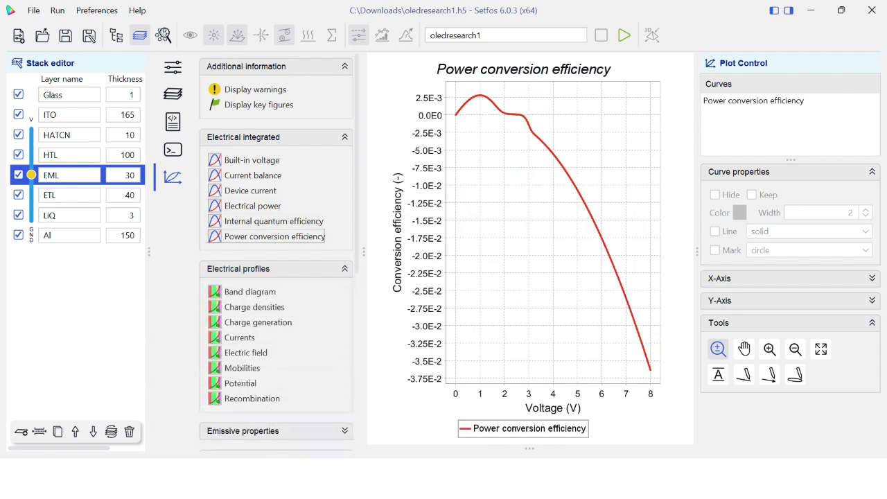
{"action": "left_click", "coordinate": [250, 292]}
{"action": "left_click", "coordinate": [254, 307]}
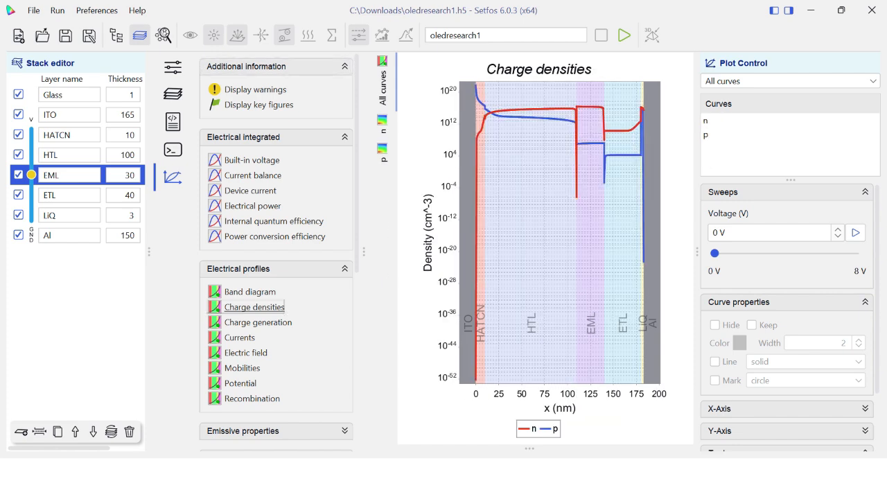
{"action": "left_click", "coordinate": [250, 137]}
{"action": "left_click", "coordinate": [257, 218]}
{"action": "left_click", "coordinate": [239, 233]}
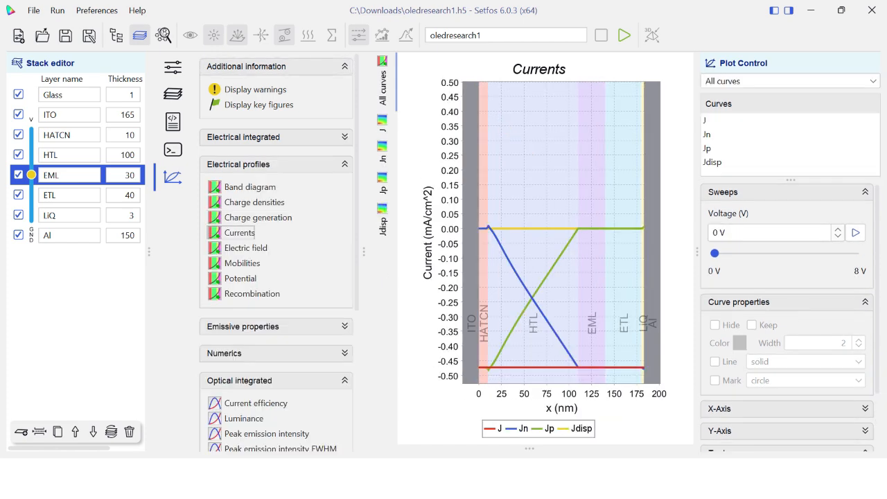
{"action": "left_click", "coordinate": [250, 202]}
{"action": "left_click", "coordinate": [240, 233]}
Examine the electric field, mobilities, potential and recombination profiles across the layer stack
{"action": "left_click", "coordinate": [246, 248]}
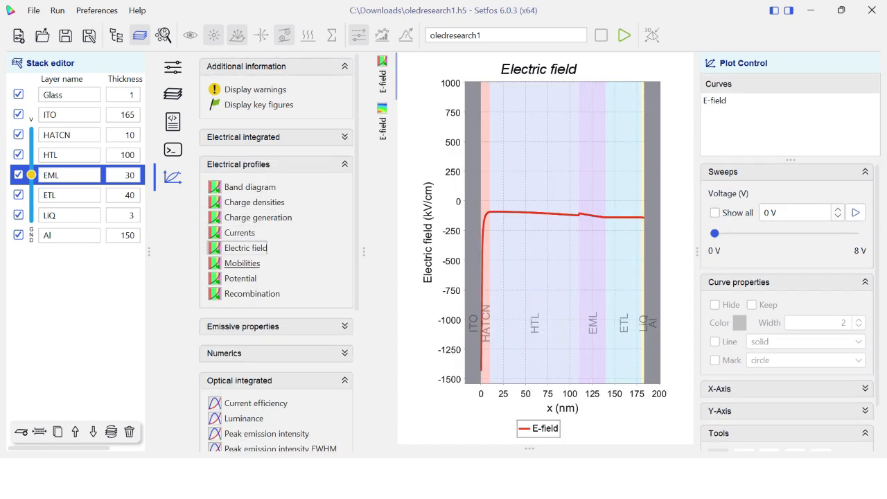
{"action": "left_click", "coordinate": [242, 264]}
{"action": "left_click", "coordinate": [241, 279]}
{"action": "left_click", "coordinate": [252, 294]}
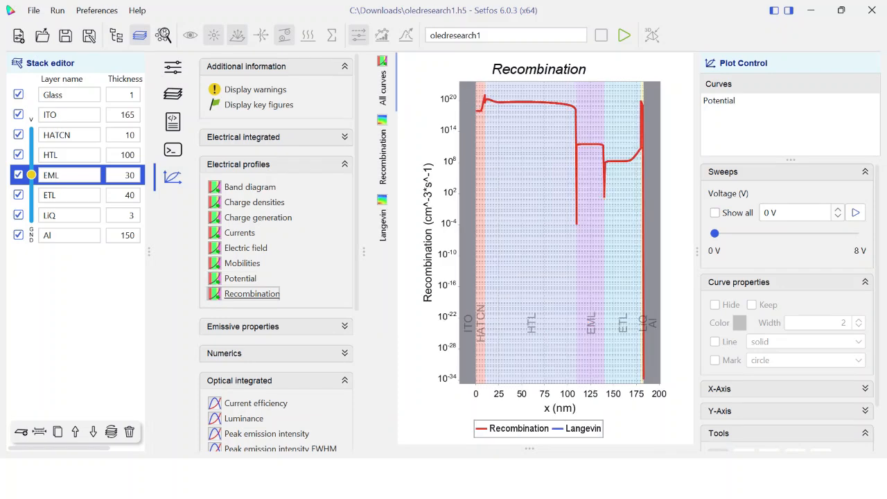
{"action": "left_click", "coordinate": [250, 165]}
View the emissive plots for blue index, blue index vs. CIE y, CIE color diagram, CIE xy and color rendering index
{"action": "left_click", "coordinate": [243, 191]}
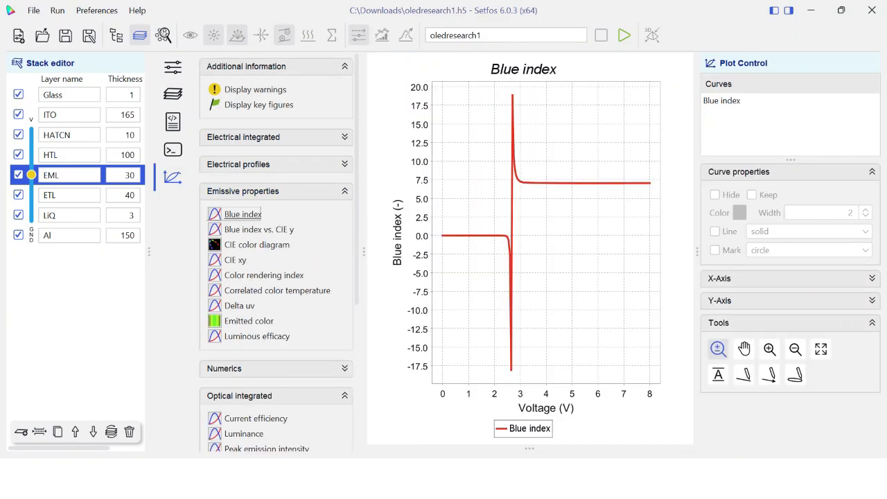
{"action": "left_click", "coordinate": [258, 229]}
{"action": "left_click", "coordinate": [257, 245]}
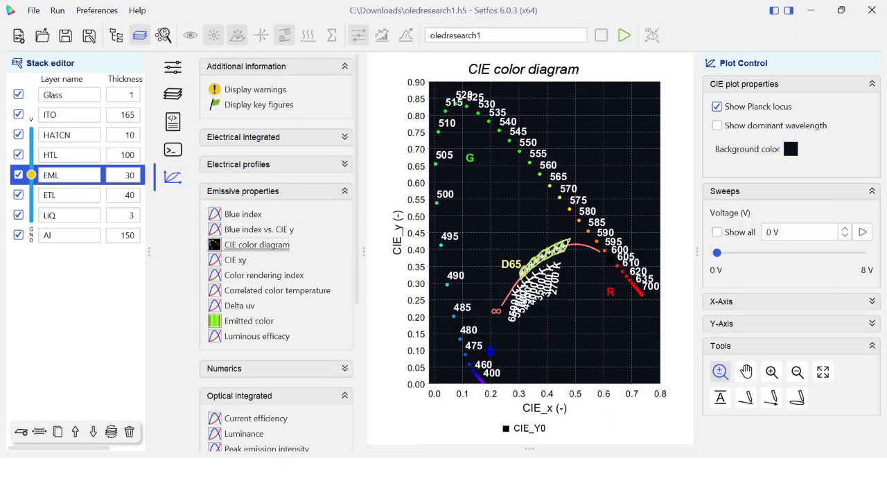
{"action": "left_click", "coordinate": [236, 260]}
{"action": "left_click", "coordinate": [263, 275]}
View the correlated color temperature, Delta uv, emitted color and luminous efficacy plots
{"action": "left_click", "coordinate": [278, 291]}
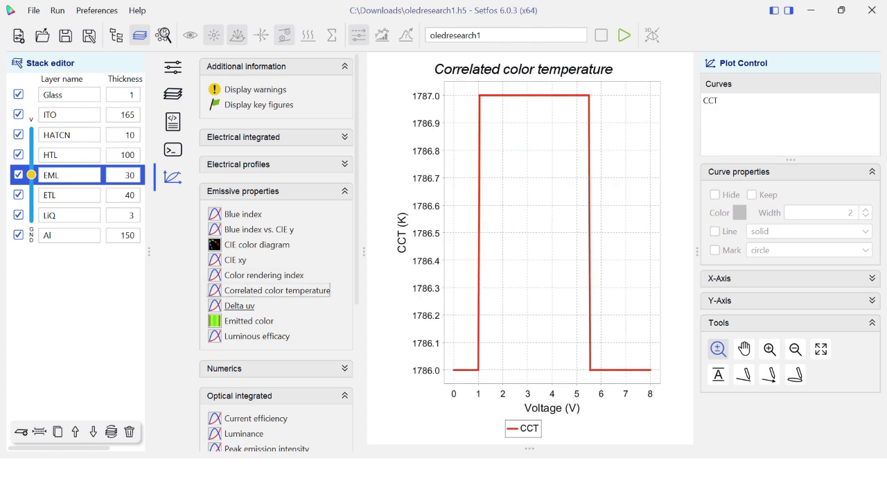
{"action": "left_click", "coordinate": [239, 306]}
{"action": "left_click", "coordinate": [248, 321]}
{"action": "left_click", "coordinate": [257, 336]}
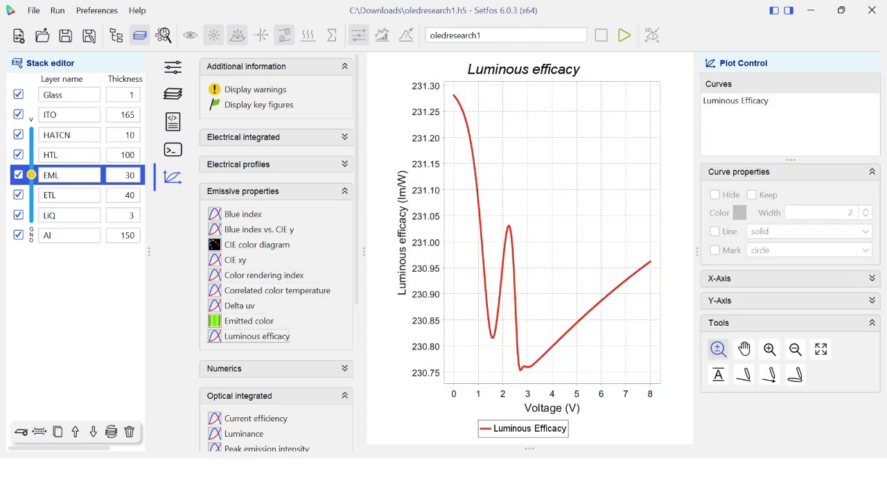
{"action": "left_click", "coordinate": [243, 192]}
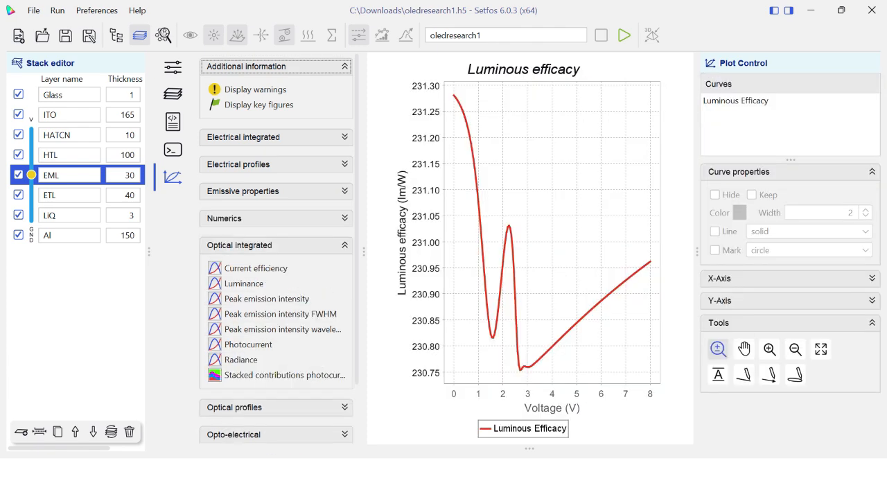
Show the current efficiency plot zoomed to about 1.04–4.66 V and reveal its X- and Y-axis settings
{"action": "left_click", "coordinate": [256, 268]}
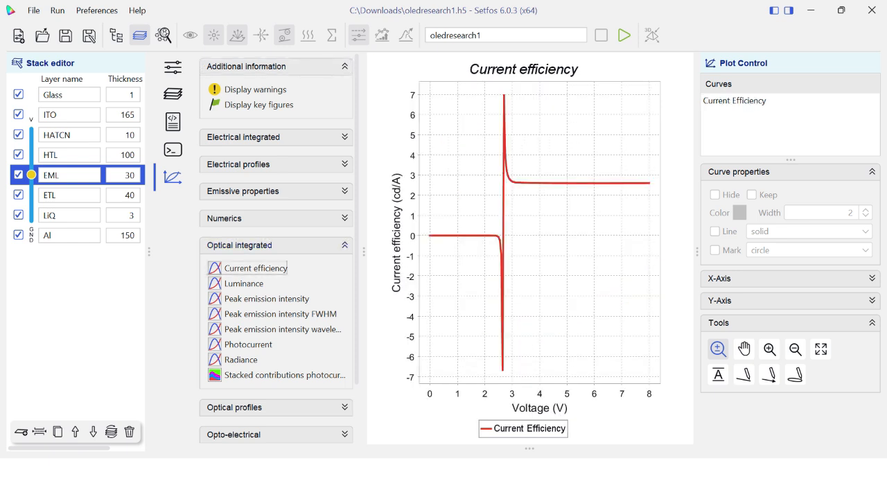
{"action": "left_click_drag", "start_coordinate": [460, 197], "coordinate": [557, 127]}
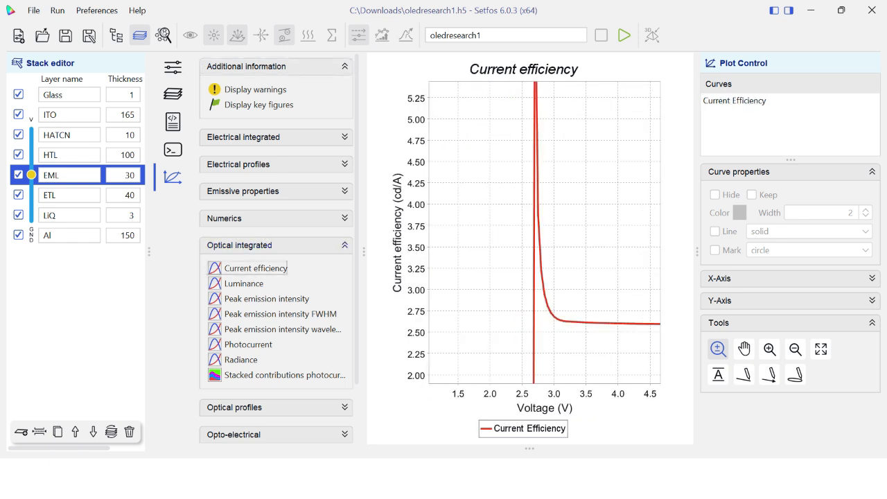
{"action": "left_click", "coordinate": [790, 279]}
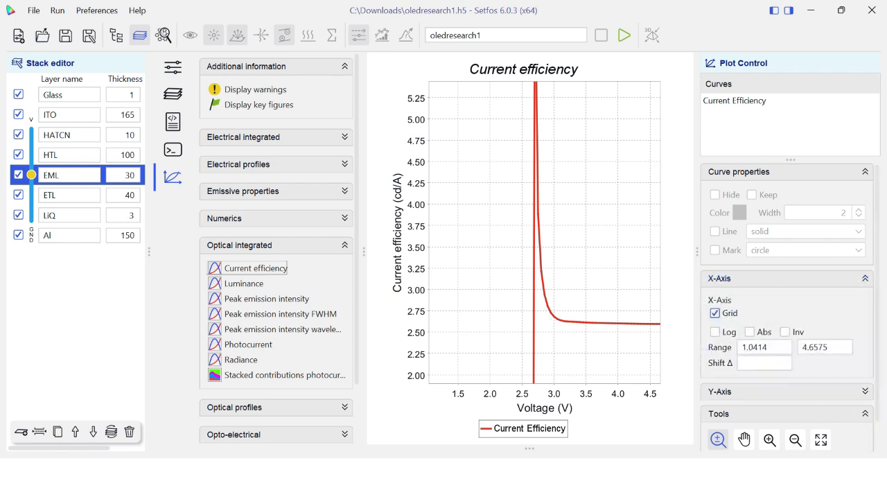
{"action": "left_click", "coordinate": [791, 392]}
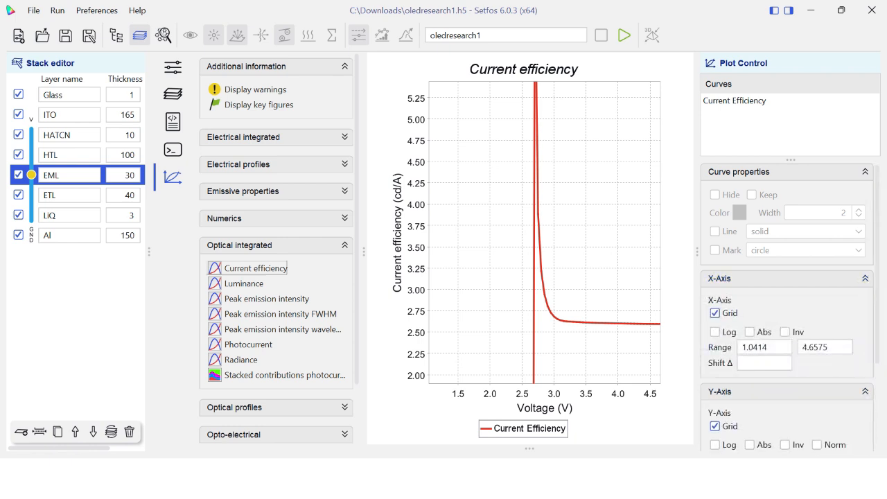
{"action": "left_click", "coordinate": [791, 391]}
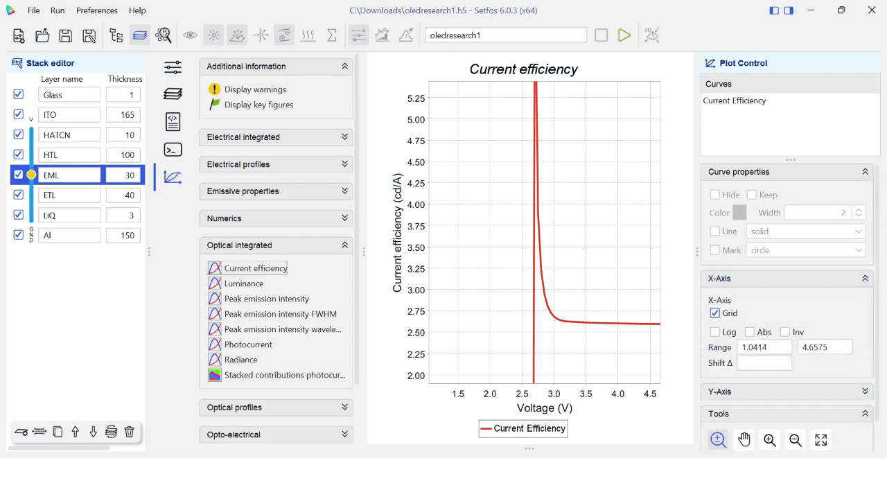
{"action": "left_click", "coordinate": [790, 392]}
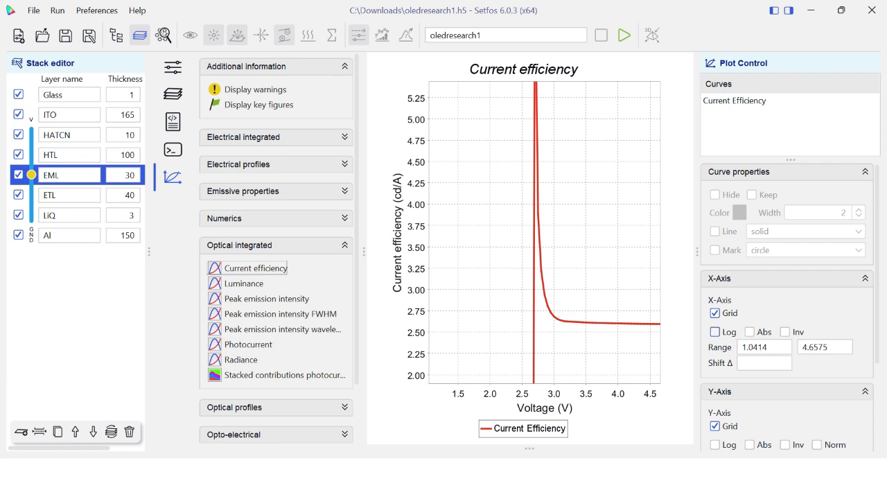
Try logarithmic and absolute scaling on the voltage axis of the current efficiency plot, leaving only the inverted option active
{"action": "left_click", "coordinate": [715, 332]}
{"action": "left_click", "coordinate": [749, 332]}
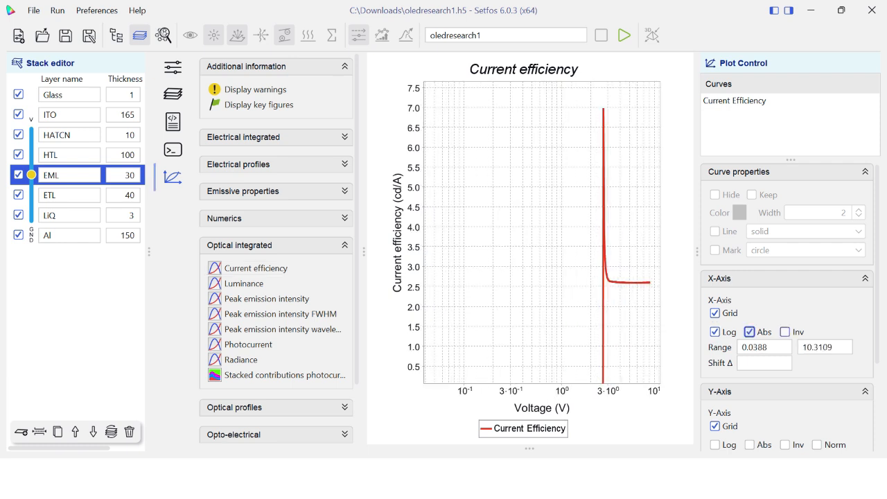
{"action": "left_click", "coordinate": [785, 332]}
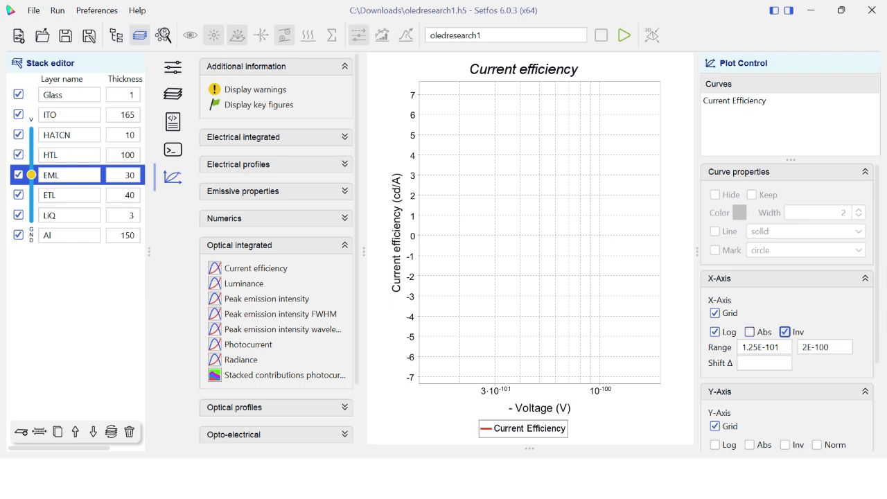
{"action": "left_click", "coordinate": [714, 333]}
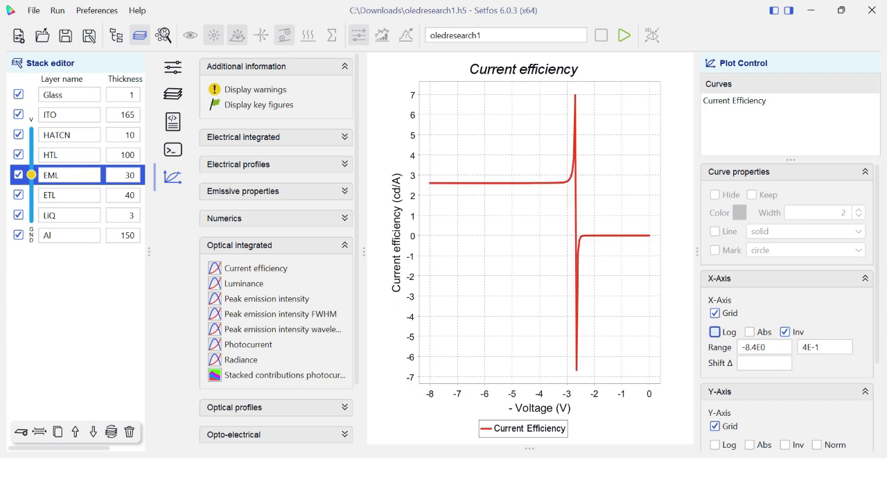
Try absolute values on the plot's Y-axis and leave it logarithmic, inverted and normalized
{"action": "left_click", "coordinate": [715, 445]}
{"action": "left_click", "coordinate": [749, 446]}
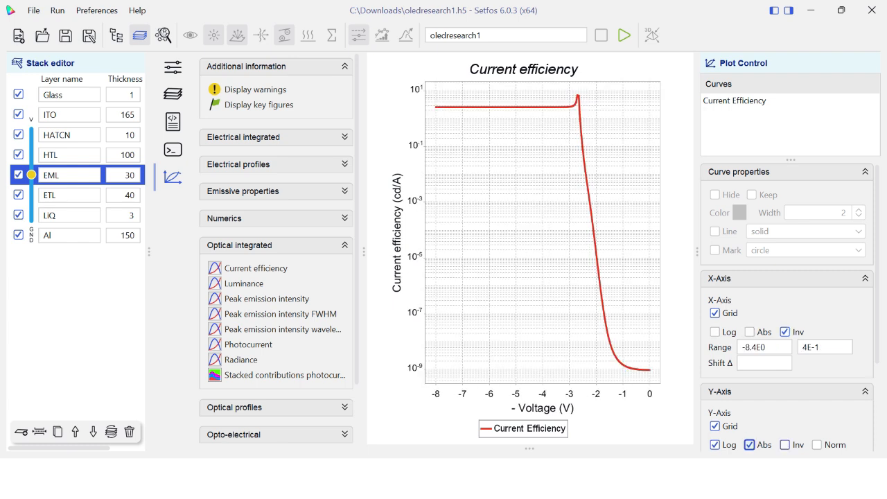
{"action": "left_click", "coordinate": [785, 445]}
{"action": "left_click", "coordinate": [817, 445]}
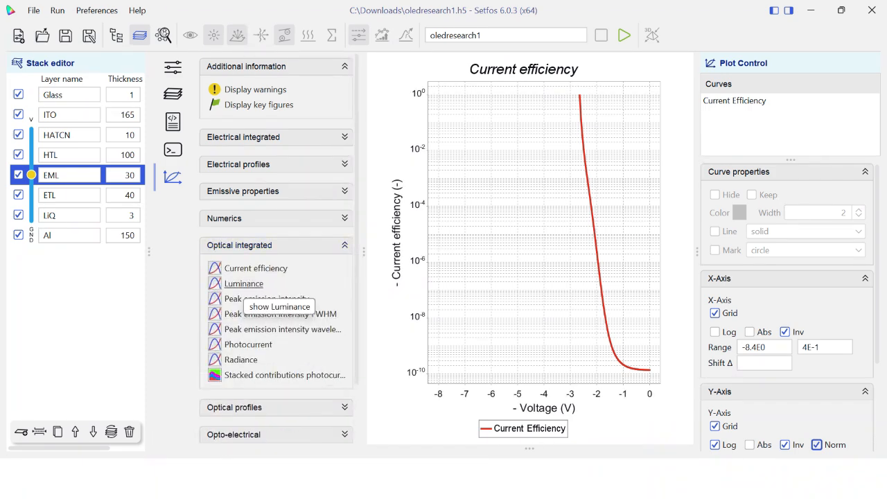
View the luminance, peak emission intensity, intensity FWHM, peak wavelength, photocurrent and radiance plots
{"action": "left_click", "coordinate": [242, 284]}
{"action": "left_click", "coordinate": [266, 299]}
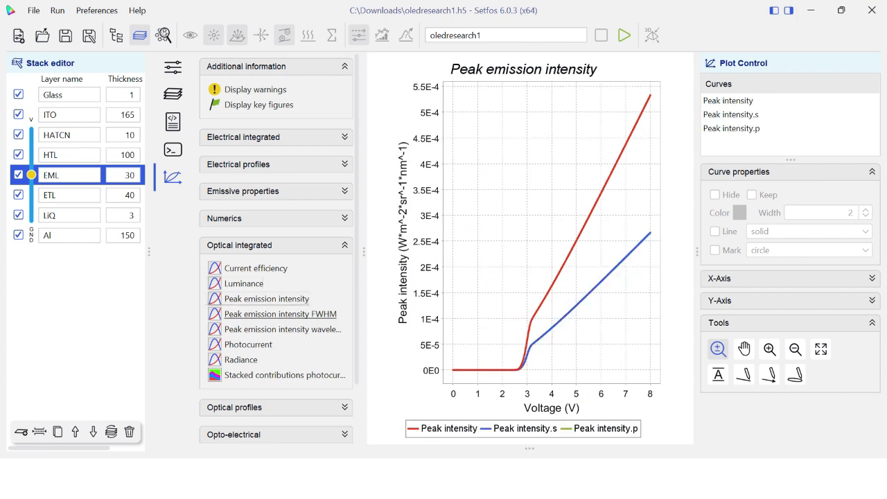
{"action": "left_click", "coordinate": [280, 314]}
{"action": "left_click", "coordinate": [282, 330]}
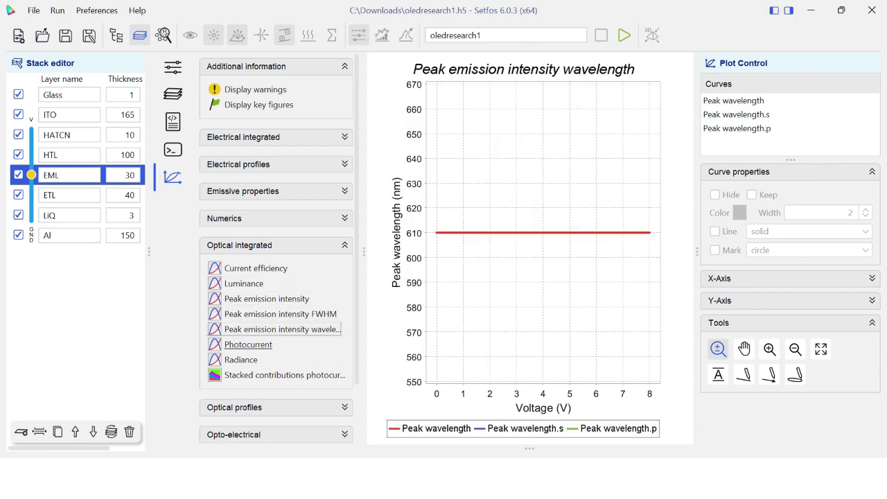
{"action": "left_click", "coordinate": [248, 345]}
{"action": "left_click", "coordinate": [241, 360]}
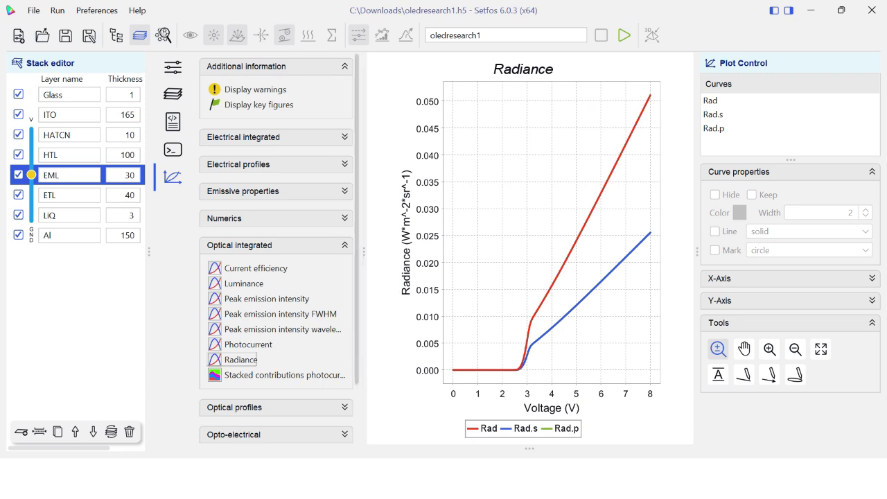
View the stacked contributions photocurrent plot and the absorption profile of the layer stack
{"action": "scroll", "coordinate": [276, 250], "scroll_direction": "down", "scroll_amount": 3}
{"action": "left_click", "coordinate": [284, 296]}
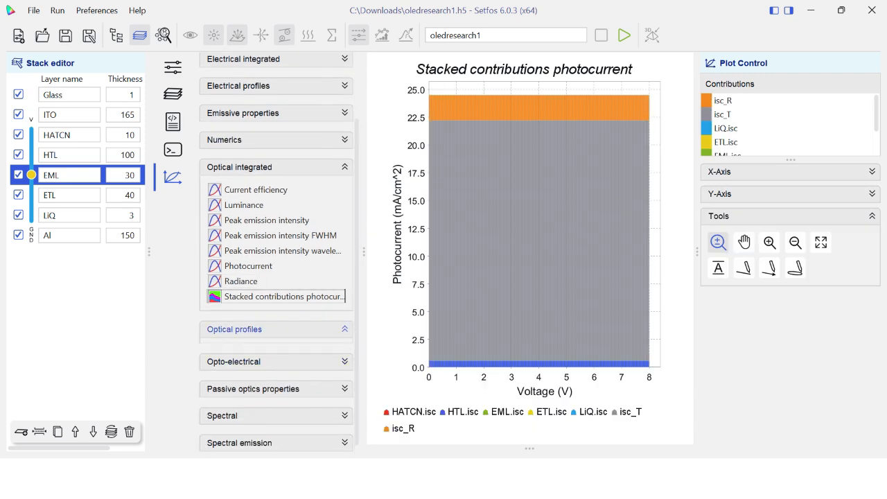
{"action": "left_click", "coordinate": [236, 330]}
{"action": "left_click", "coordinate": [258, 353]}
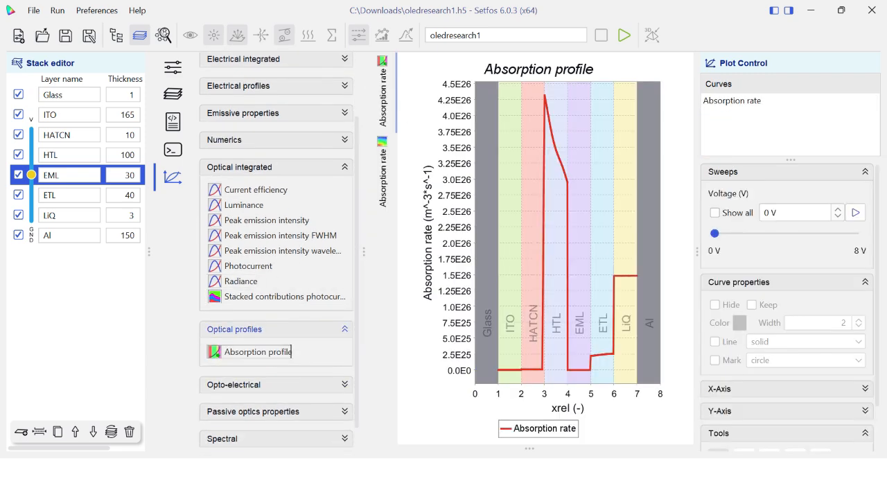
View the opto-electrical plots of device efficiency and EQE Lambertian against voltage
{"action": "left_click", "coordinate": [235, 329]}
{"action": "left_click", "coordinate": [234, 356]}
{"action": "left_click", "coordinate": [255, 380]}
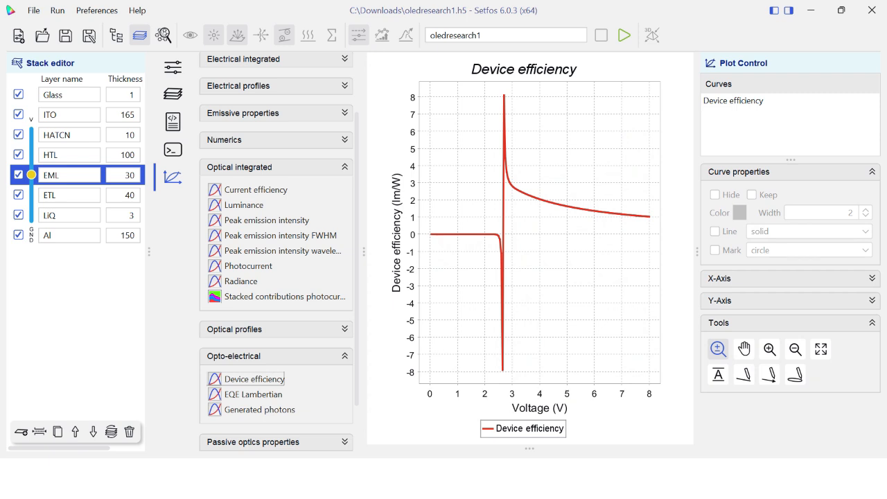
{"action": "left_click", "coordinate": [253, 394]}
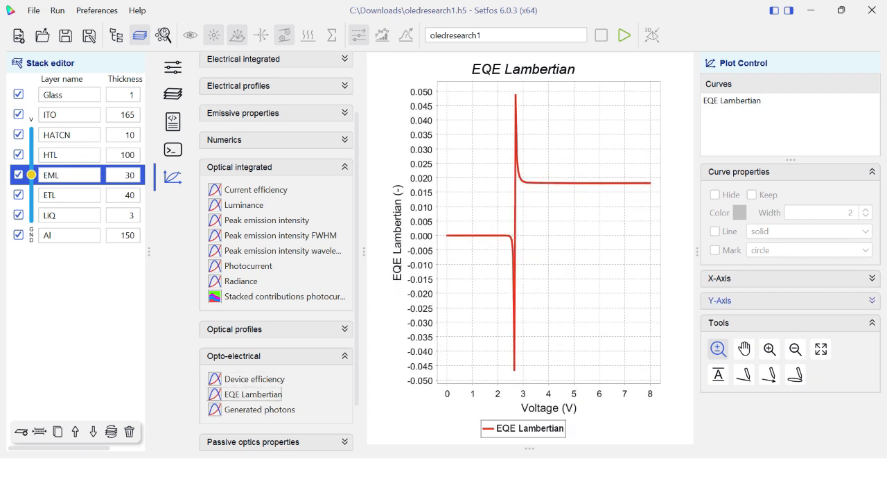
Set the Y-axis of the EQE Lambertian plot to logarithmic and inverted
{"action": "left_click", "coordinate": [720, 301]}
{"action": "left_click", "coordinate": [716, 355]}
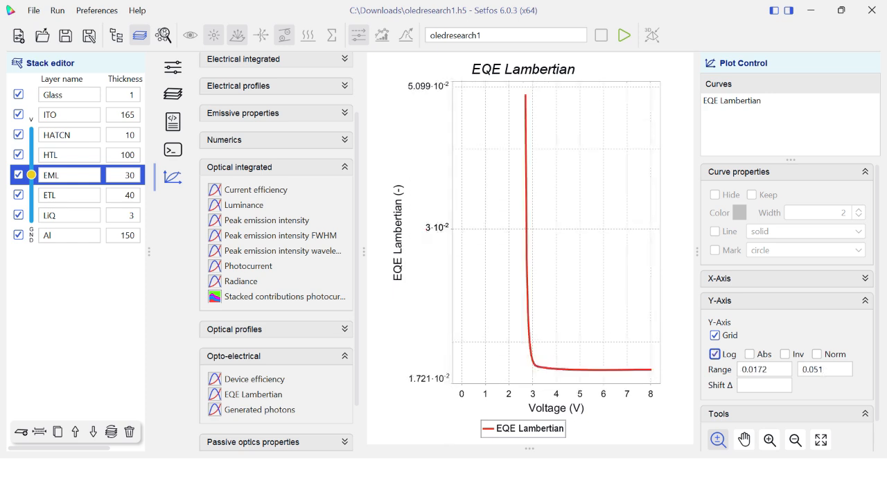
{"action": "left_click", "coordinate": [749, 355]}
{"action": "left_click", "coordinate": [785, 354]}
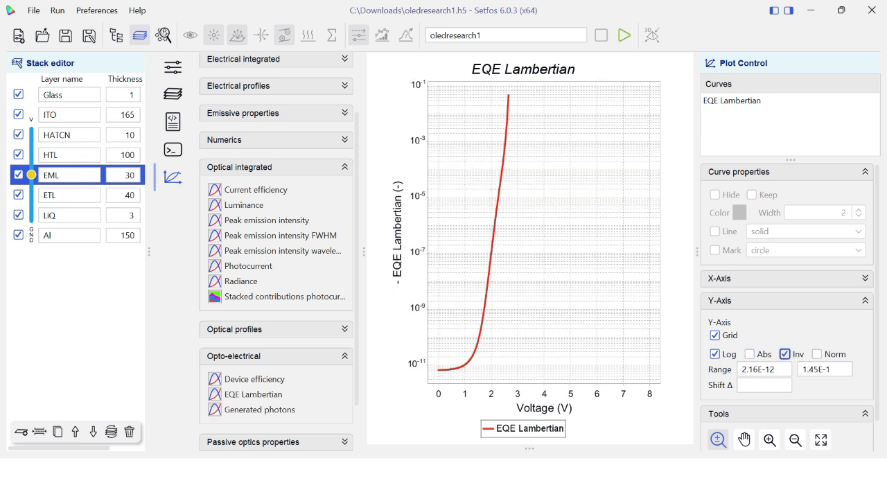
View the opto-electrical plot of generated photons against voltage
{"action": "left_click", "coordinate": [233, 356]}
{"action": "left_click", "coordinate": [234, 356]}
{"action": "left_click", "coordinate": [259, 410]}
{"action": "left_click", "coordinate": [233, 356]}
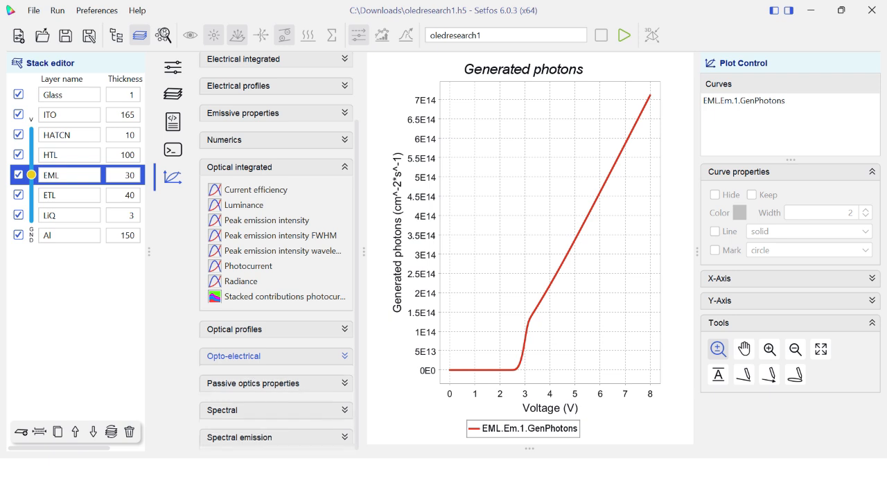
View the passive optics plots of CIE xy reflected, CIE xy transmitted, CRI transmitted and R,T @ 550 nm
{"action": "left_click", "coordinate": [253, 383]}
{"action": "scroll", "coordinate": [277, 277], "scroll_direction": "down", "scroll_amount": 3}
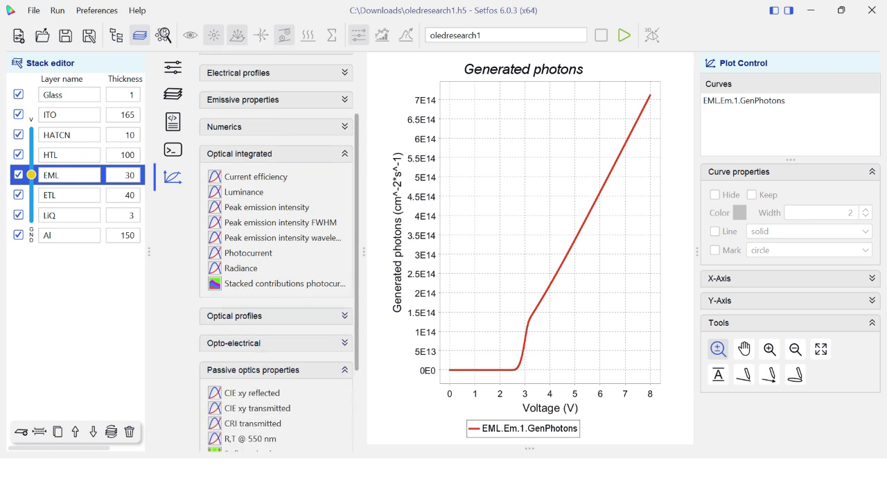
{"action": "left_click", "coordinate": [251, 271]}
{"action": "left_click", "coordinate": [257, 286]}
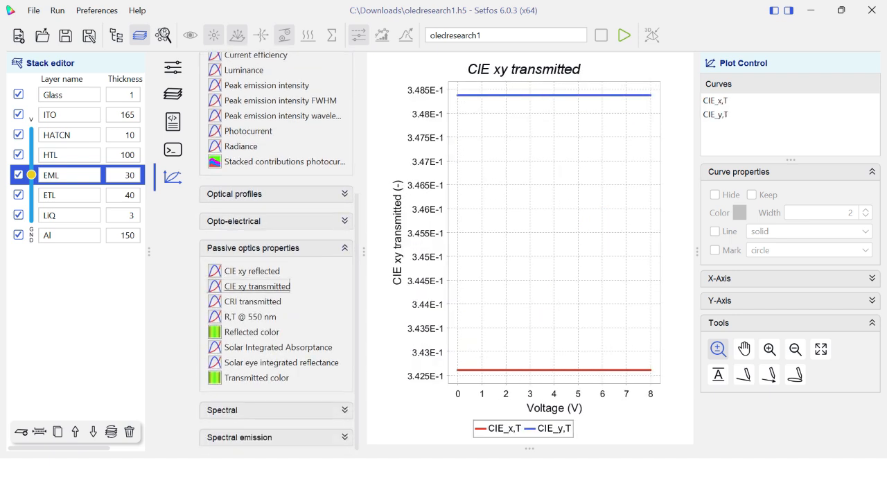
{"action": "left_click", "coordinate": [252, 302]}
{"action": "left_click", "coordinate": [250, 316]}
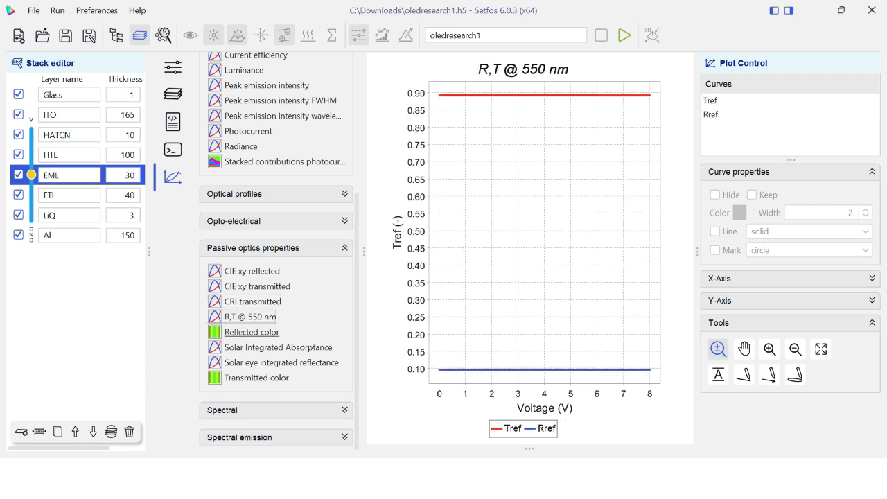
View the reflected color, solar integrated absorptance, solar eye integrated reflectance and transmitted color plots
{"action": "left_click", "coordinate": [252, 332]}
{"action": "left_click", "coordinate": [278, 347]}
{"action": "left_click", "coordinate": [281, 363]}
{"action": "left_click", "coordinate": [257, 378]}
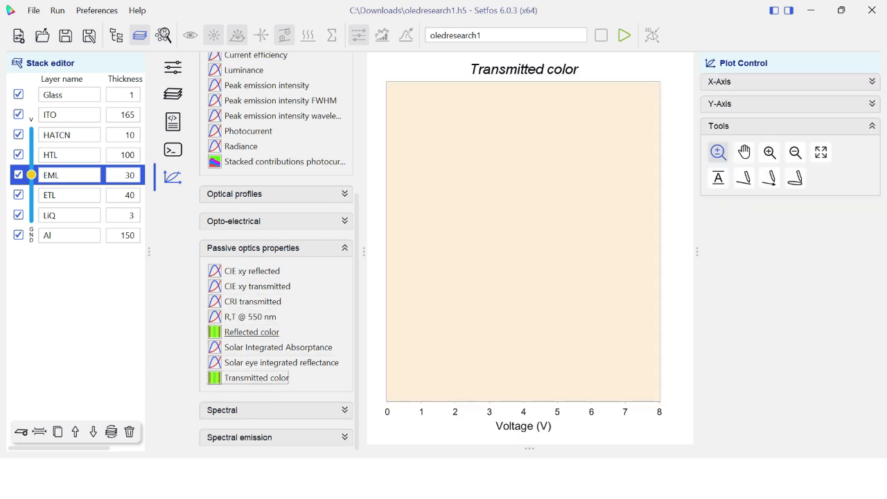
{"action": "left_click", "coordinate": [253, 248]}
View the spectral absorptance and layer absorptances plots, examining the individual layer curves between about 450 and 575 nm
{"action": "left_click", "coordinate": [235, 410]}
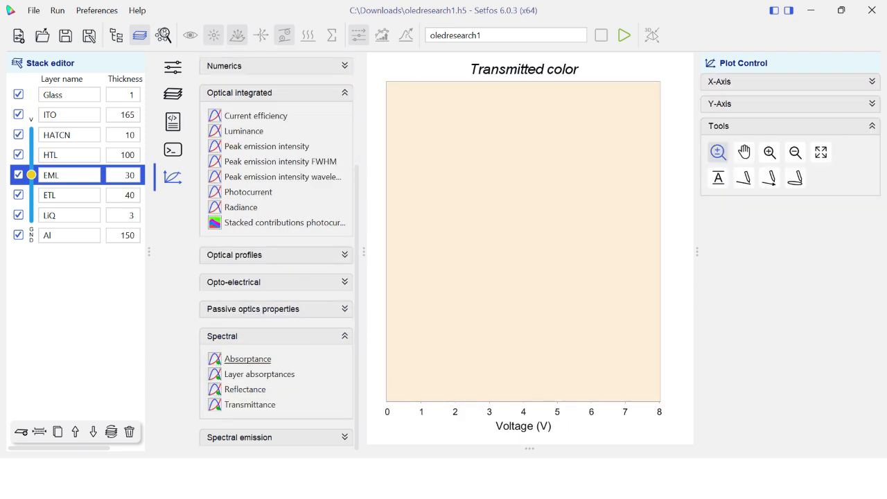
{"action": "left_click", "coordinate": [249, 359]}
{"action": "left_click", "coordinate": [277, 374]}
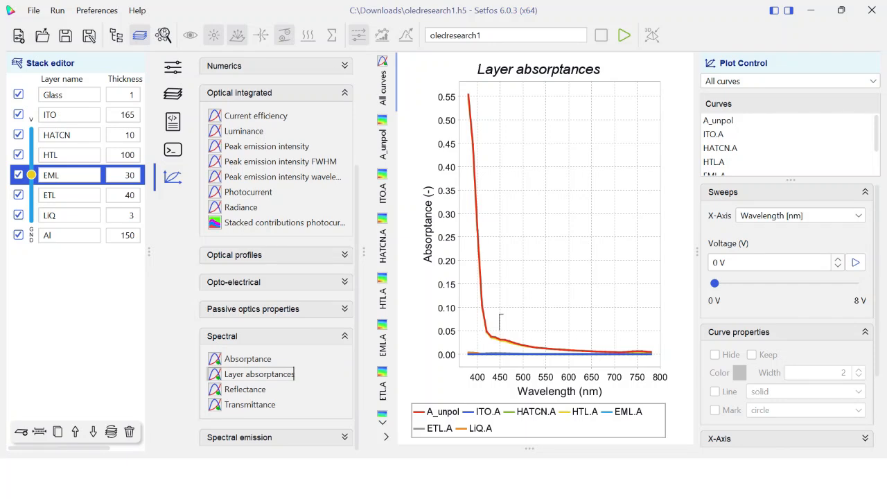
{"action": "left_click_drag", "start_coordinate": [500, 316], "coordinate": [558, 354]}
{"action": "key", "text": "Down"}
{"action": "key", "text": "Down"}
{"action": "key", "text": "Down"}
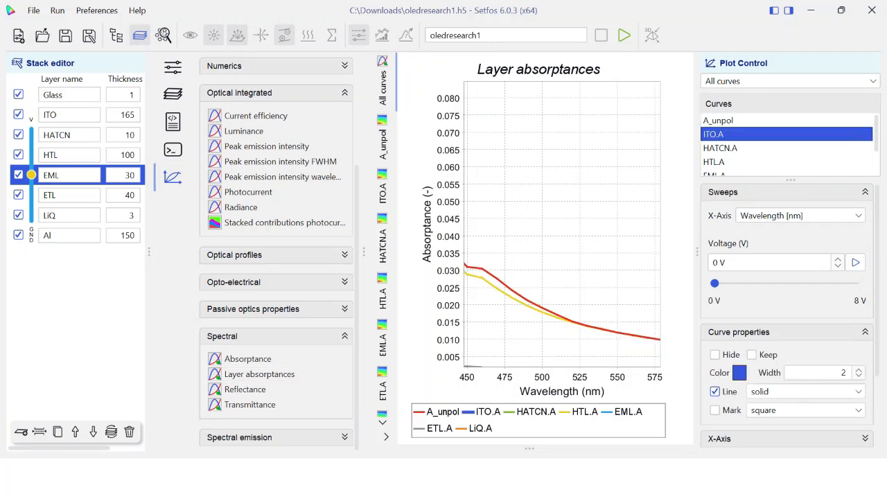
View the normalized emission and white emission plots of the spectral emission results
{"action": "left_click", "coordinate": [277, 337]}
{"action": "left_click", "coordinate": [277, 438]}
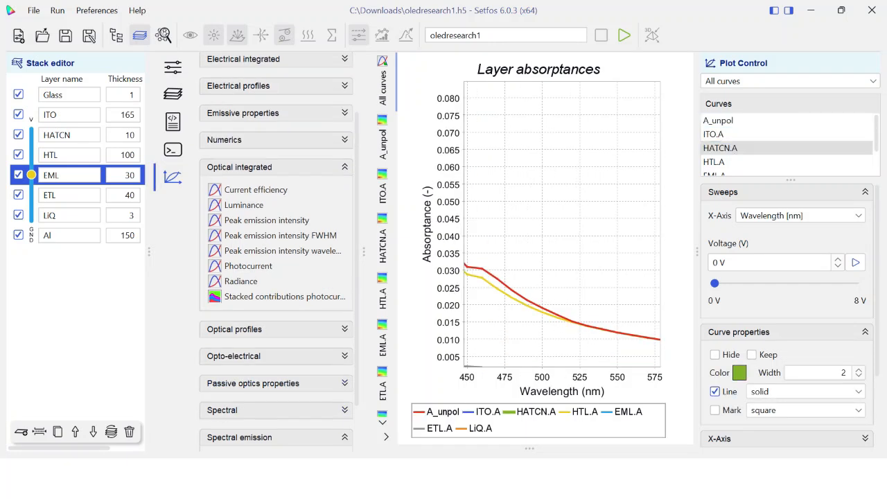
{"action": "left_click_drag", "start_coordinate": [357, 346], "coordinate": [357, 392]}
{"action": "left_click", "coordinate": [263, 417]}
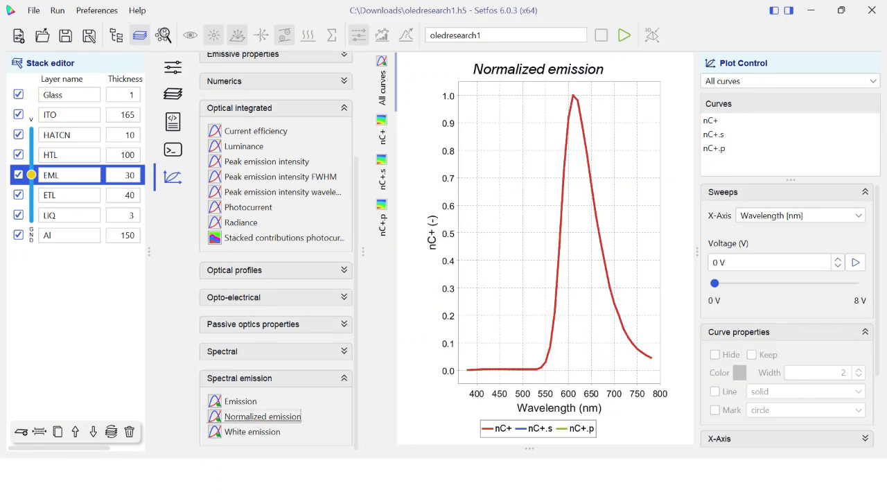
{"action": "left_click", "coordinate": [253, 432]}
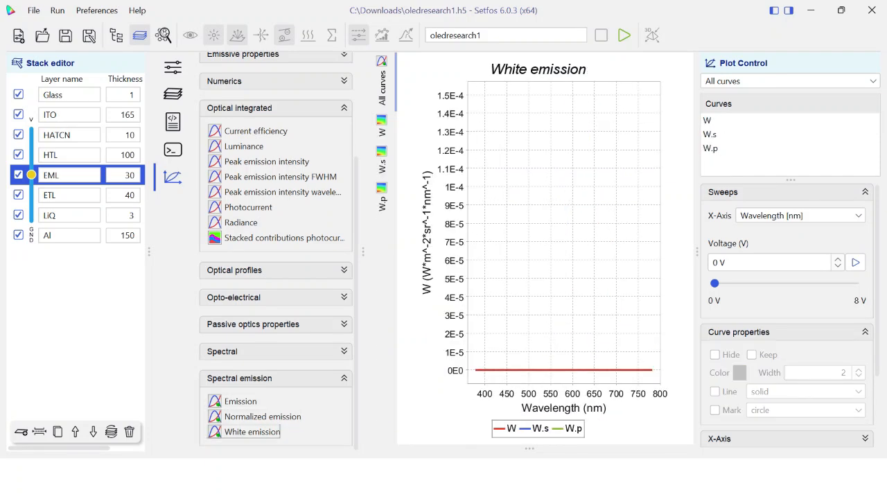
Examine the flanks of the emission peak close up in the normalized emission plot
{"action": "left_click", "coordinate": [263, 416]}
{"action": "left_click_drag", "start_coordinate": [512, 220], "coordinate": [574, 279]}
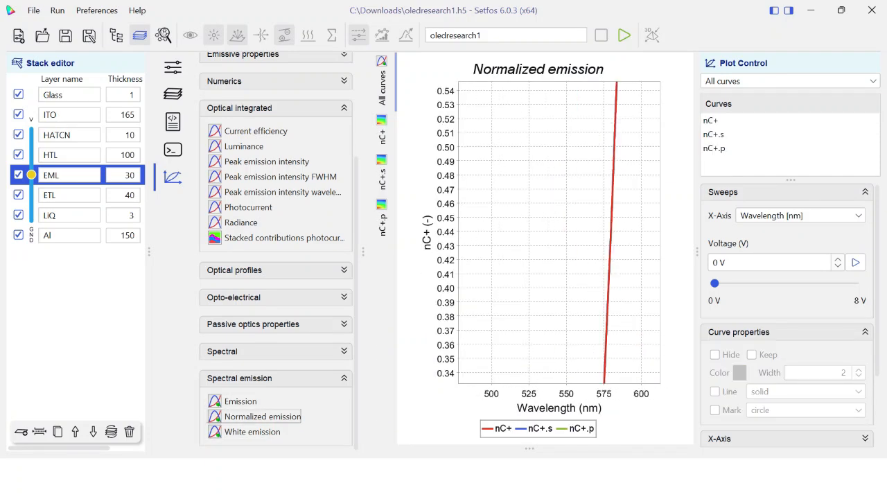
{"action": "scroll", "coordinate": [546, 246], "scroll_direction": "down", "scroll_amount": 11}
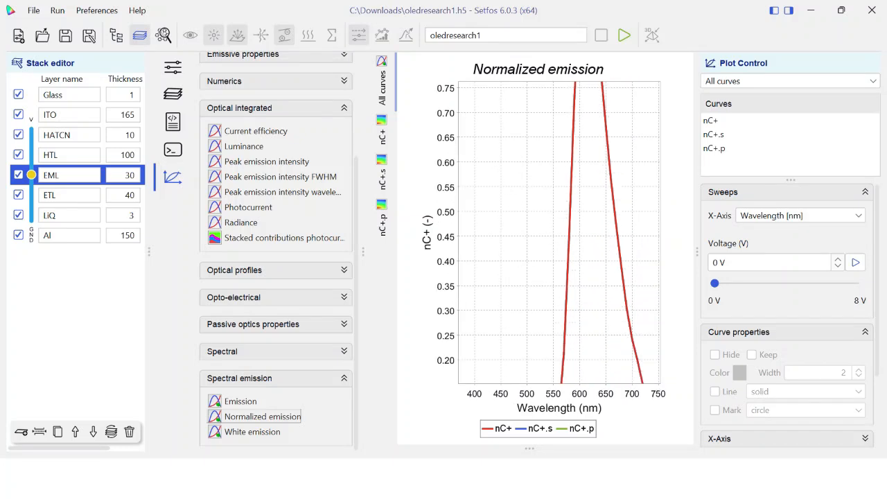
{"action": "right_click", "coordinate": [538, 203]}
Plot the normalized emission against voltage, return to wavelength, and animate the spectrum through the voltage sweep
{"action": "left_click", "coordinate": [801, 216]}
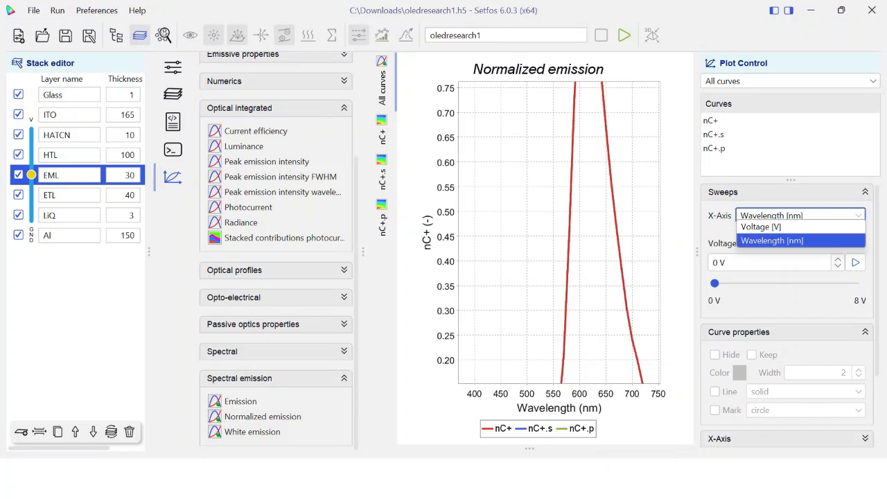
{"action": "left_click", "coordinate": [784, 227]}
{"action": "left_click", "coordinate": [801, 216]}
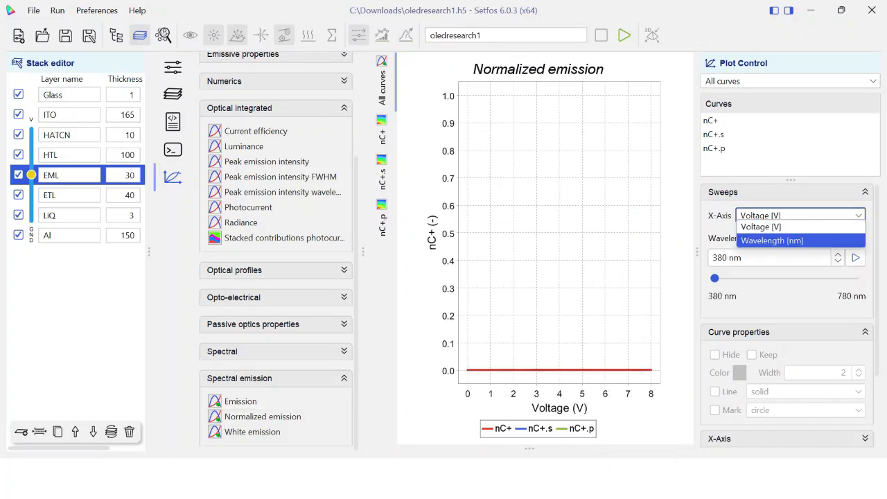
{"action": "left_click", "coordinate": [784, 240]}
{"action": "left_click", "coordinate": [855, 262]}
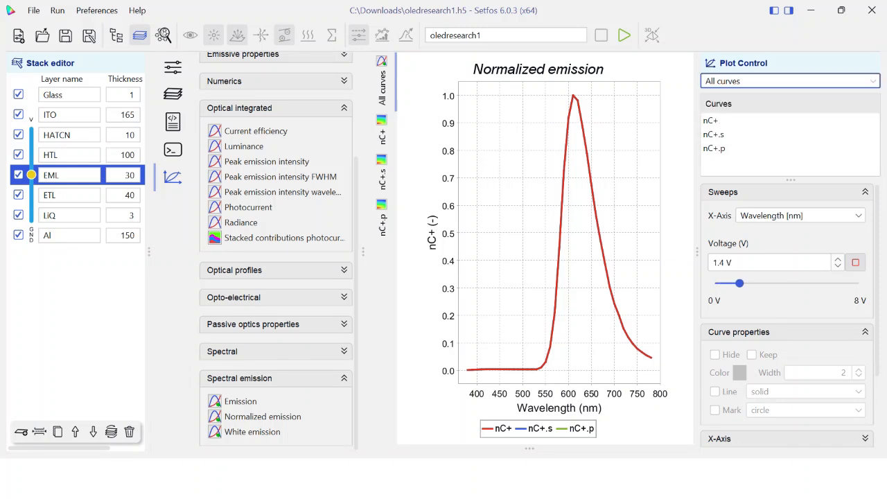
{"action": "double_click", "coordinate": [712, 120]}
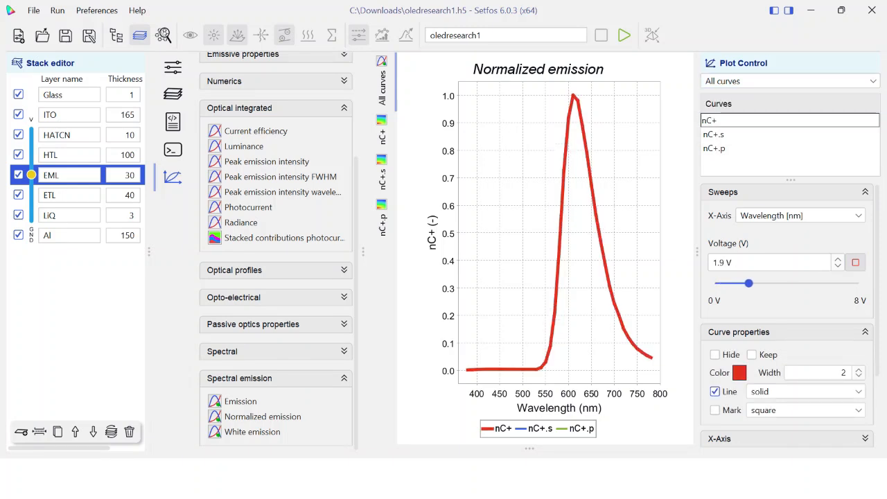
{"action": "type", "text": "emiss"}
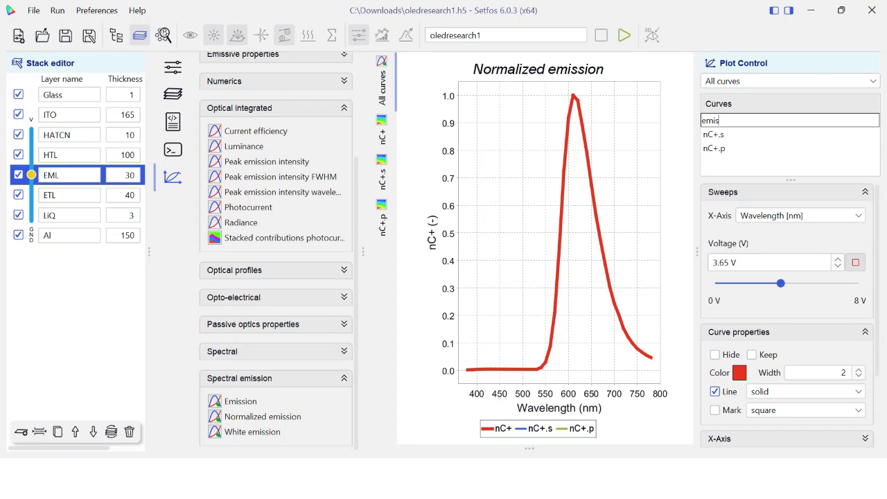
{"action": "key", "text": "BackSpace"}
{"action": "key", "text": "BackSpace"}
{"action": "key", "text": "BackSpace"}
{"action": "key", "text": "BackSpace"}
Switch to the SETFOS paper PDF in Edge and examine the Fig. 3 current density and luminance graphs
{"action": "key", "text": "super"}
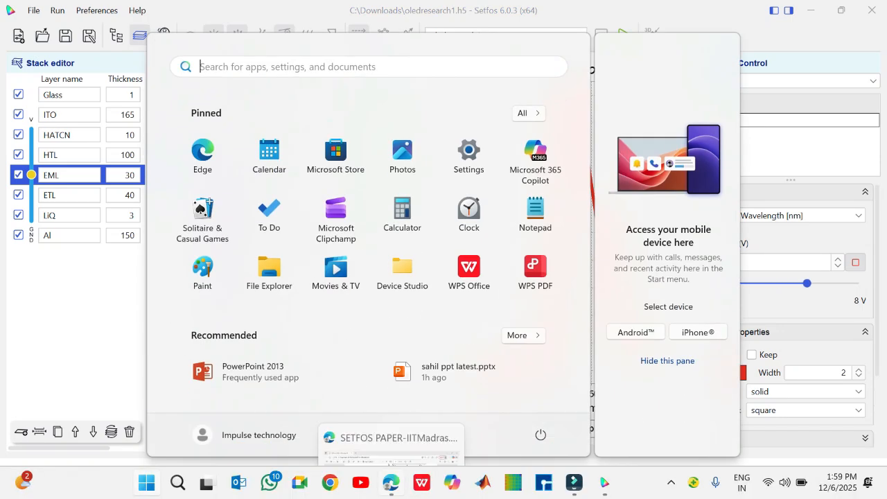
{"action": "left_click", "coordinate": [392, 483]}
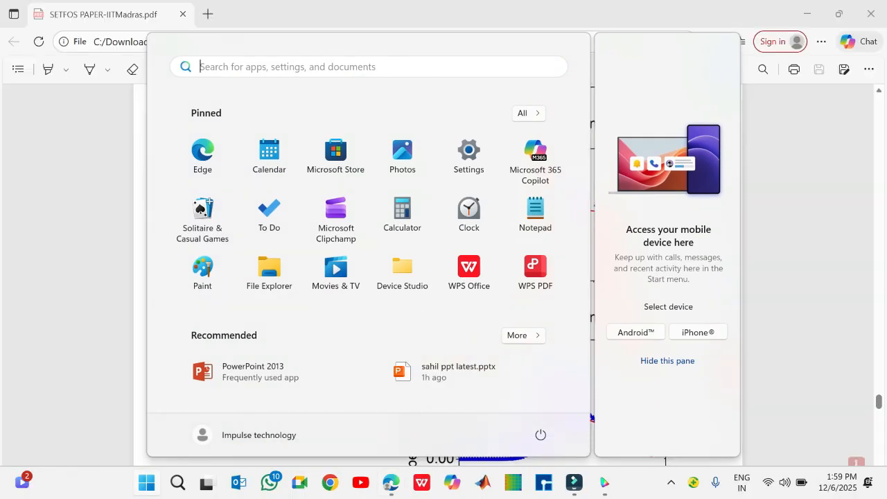
{"action": "scroll", "coordinate": [443, 291], "scroll_direction": "up", "scroll_amount": 10}
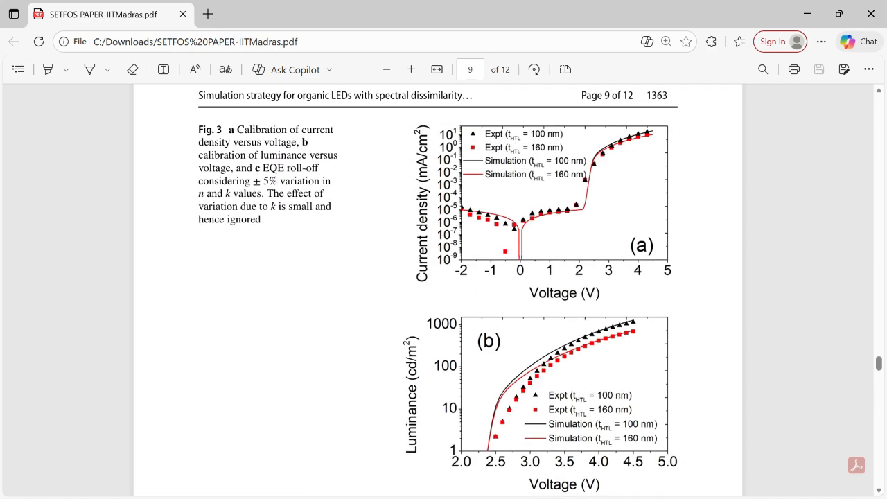
{"action": "scroll", "coordinate": [438, 290], "scroll_direction": "up", "scroll_amount": 3}
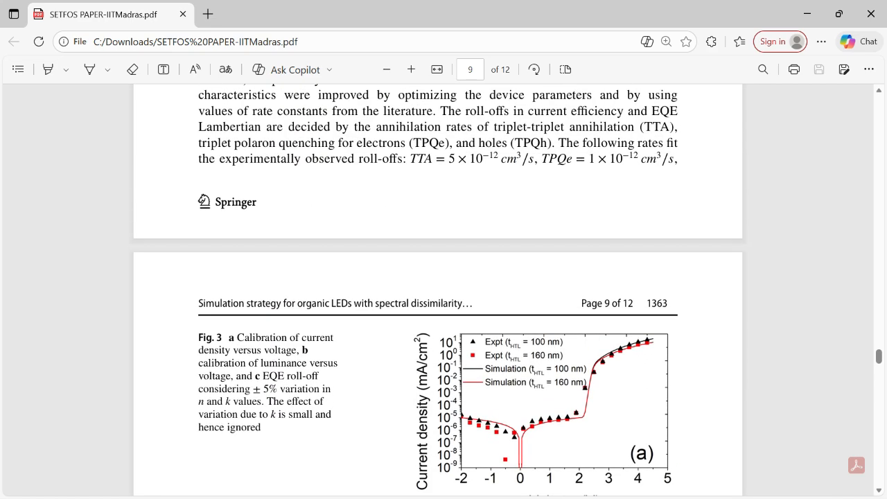
{"action": "scroll", "coordinate": [444, 290], "scroll_direction": "down", "scroll_amount": 5}
Switch back to Setfos and view the current efficiency and luminance plots against voltage
{"action": "key", "text": "super"}
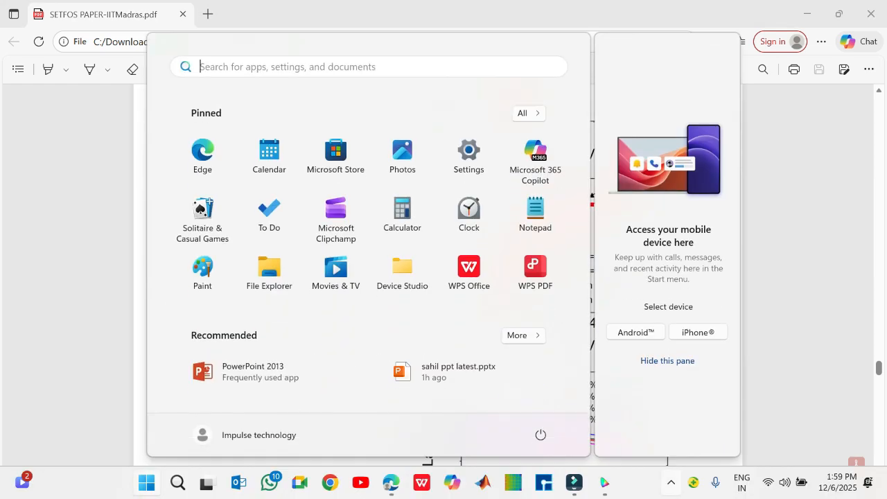
{"action": "mouse_move", "coordinate": [605, 483]}
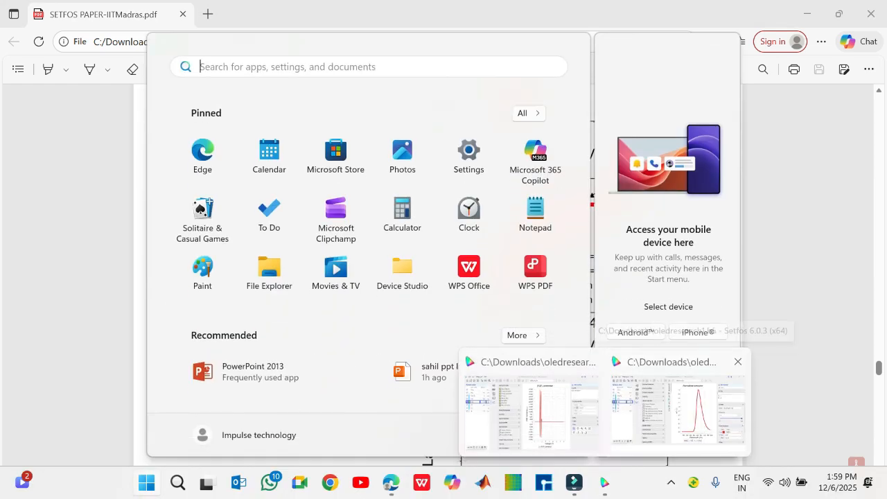
{"action": "left_click", "coordinate": [678, 409]}
{"action": "left_click", "coordinate": [255, 190]}
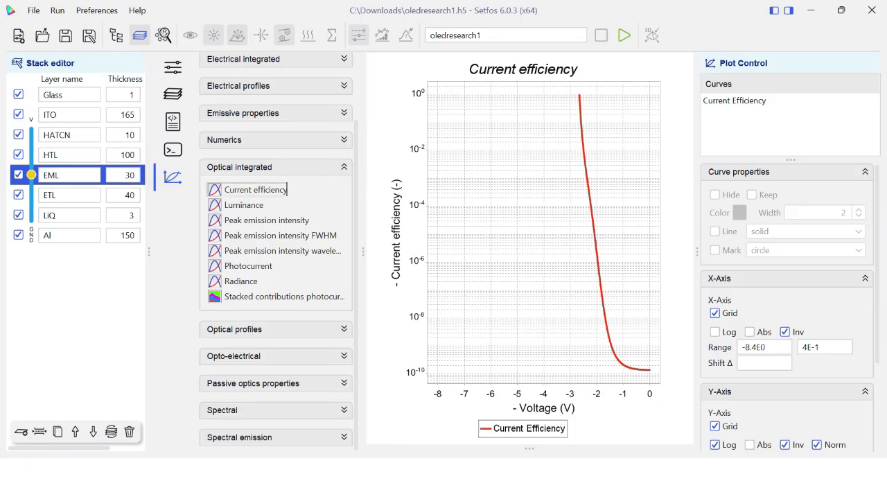
{"action": "left_click", "coordinate": [243, 205]}
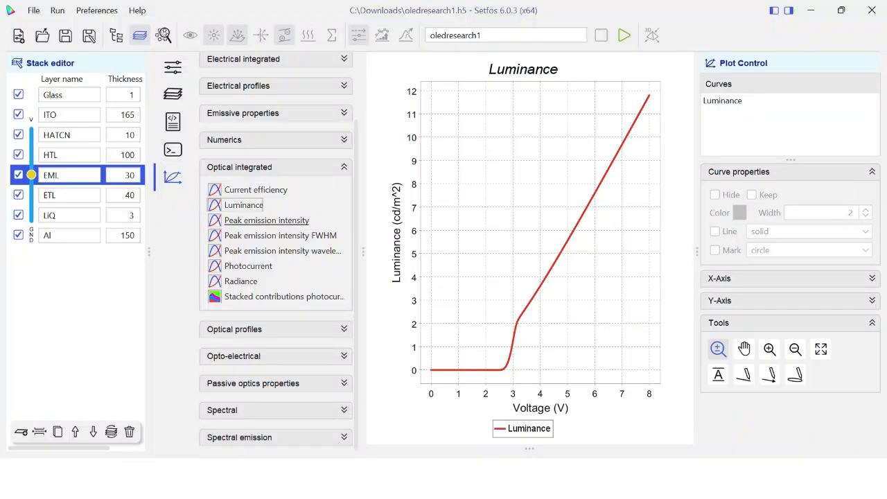
View the electrical integrated plots of current balance and device current
{"action": "left_click", "coordinate": [276, 167]}
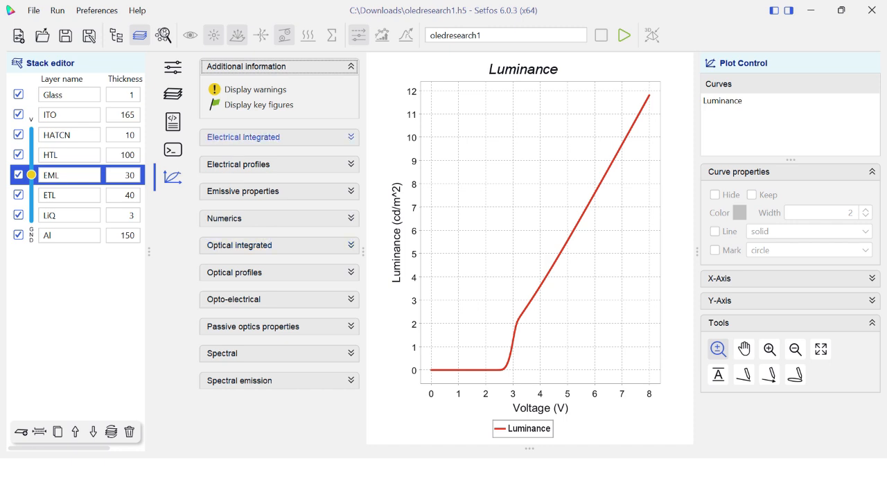
{"action": "left_click", "coordinate": [244, 137]}
{"action": "left_click", "coordinate": [253, 176]}
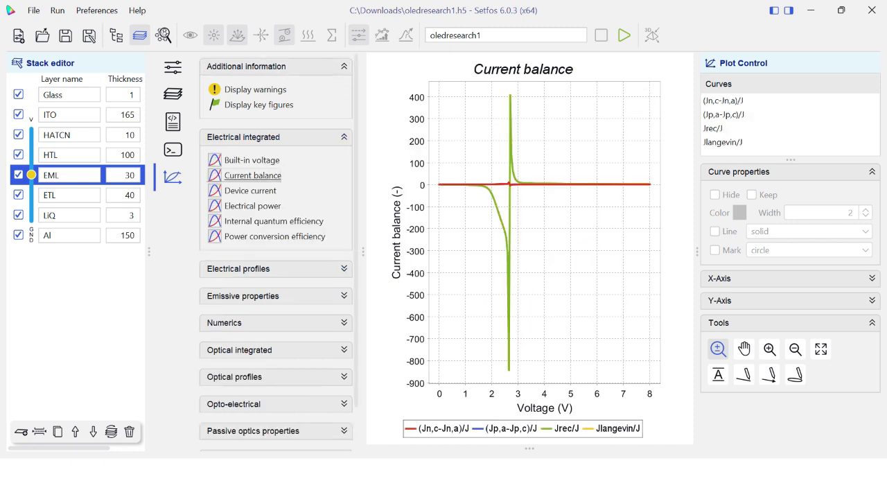
{"action": "left_click", "coordinate": [251, 190]}
Change the electrical source in the electro-thermal settings to Current with a value of 0.5 mA/cm^2
{"action": "left_click", "coordinate": [172, 68]}
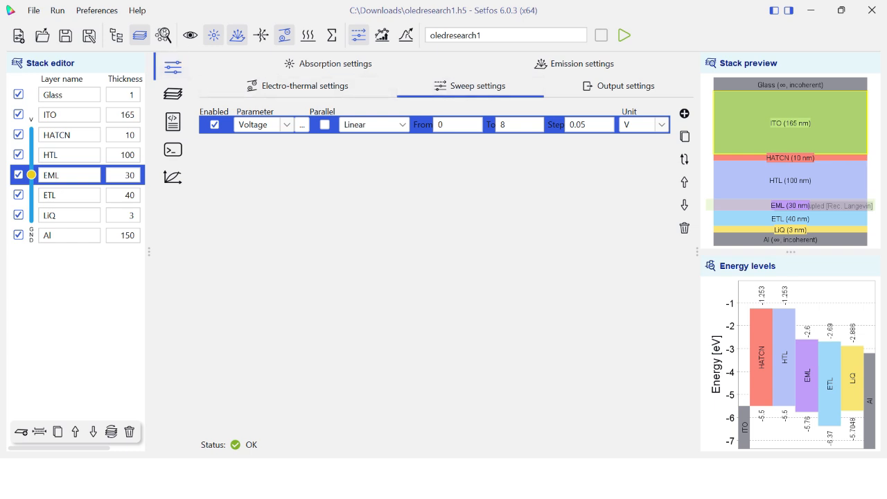
{"action": "left_click", "coordinate": [298, 86]}
{"action": "left_click", "coordinate": [298, 183]}
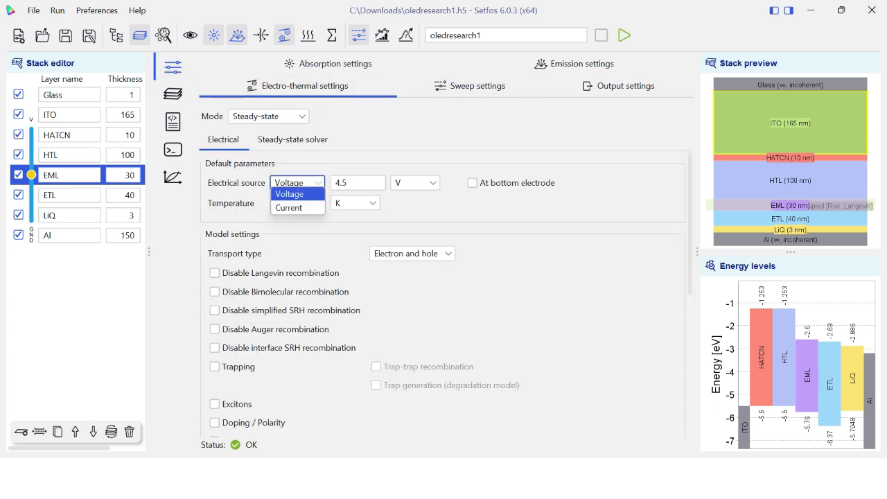
{"action": "left_click", "coordinate": [298, 208]}
{"action": "double_click", "coordinate": [345, 183]}
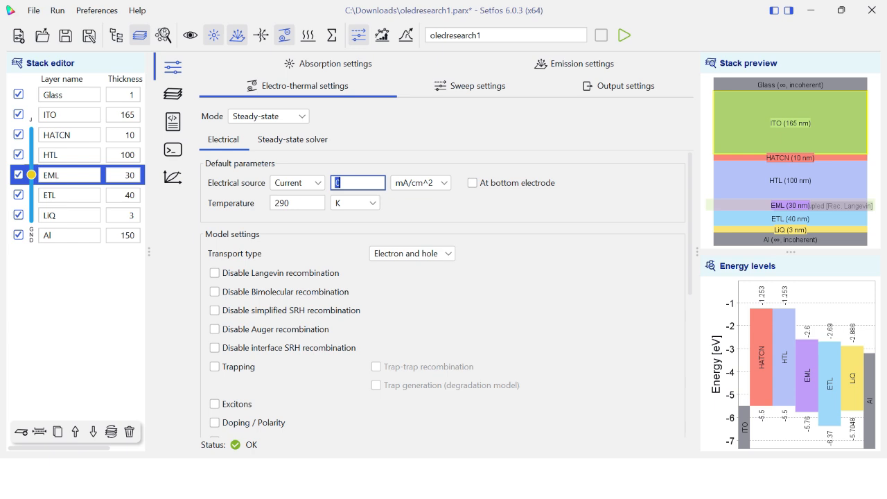
{"action": "type", "text": "0.5"}
Change the sweep parameter from voltage to the electro-thermal current
{"action": "left_click", "coordinate": [470, 86]}
{"action": "left_click", "coordinate": [301, 125]}
{"action": "mouse_move", "coordinate": [321, 131]}
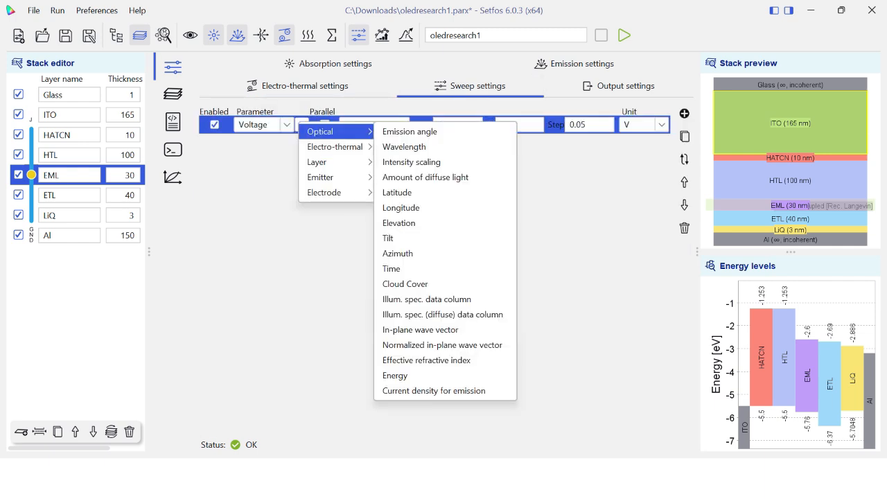
{"action": "mouse_move", "coordinate": [335, 146]}
{"action": "left_click", "coordinate": [396, 146]}
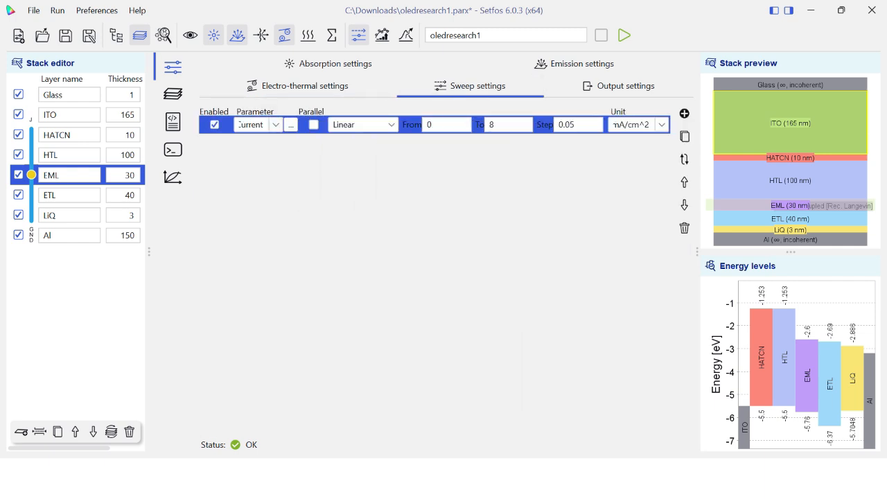
Set the step size of the current sweep to 0.09 mA/cm^2
{"action": "double_click", "coordinate": [567, 125]}
{"action": "key", "text": "End"}
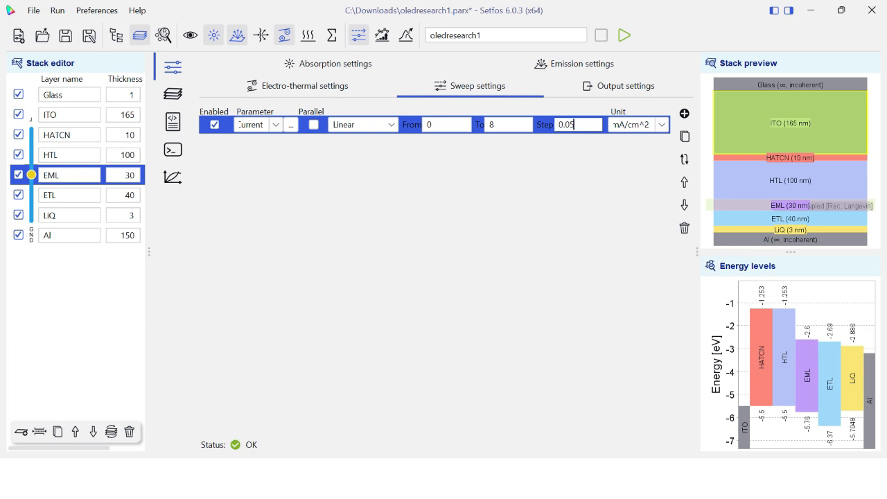
{"action": "key", "text": "BackSpace"}
{"action": "type", "text": "9"}
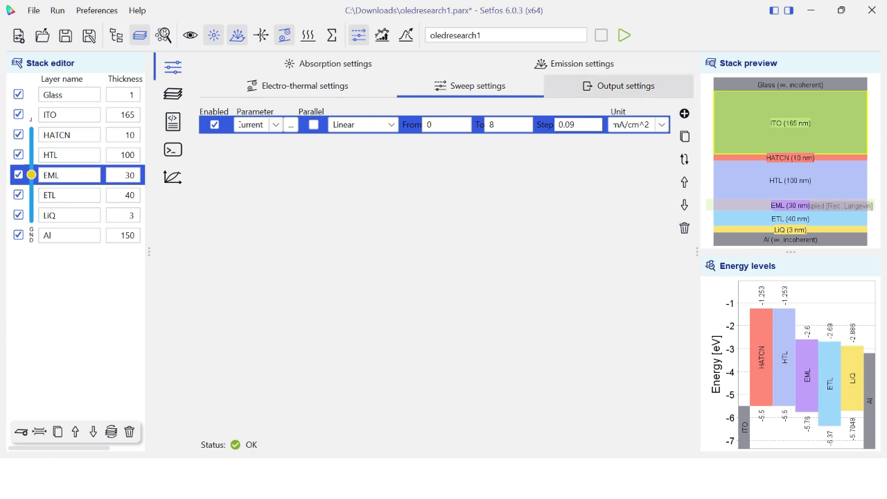
Label the new simulation oledresearch12 and run it
{"action": "left_click", "coordinate": [537, 36]}
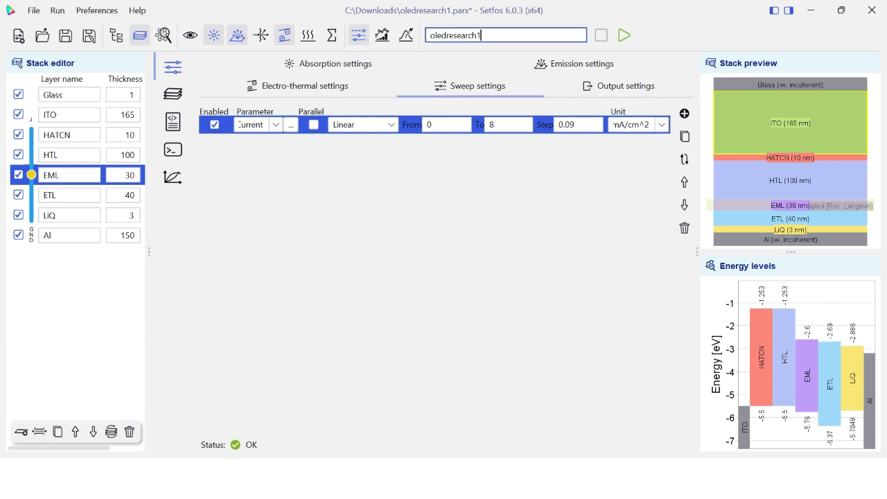
{"action": "type", "text": "2"}
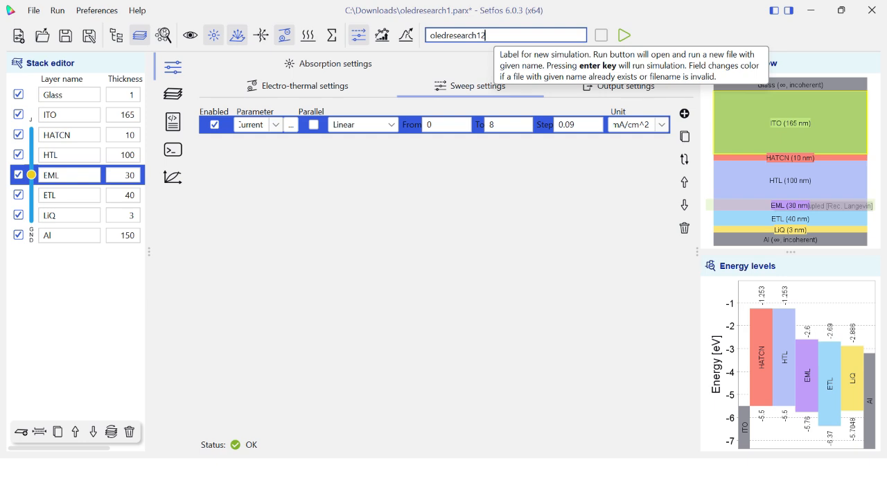
{"action": "left_click", "coordinate": [625, 35]}
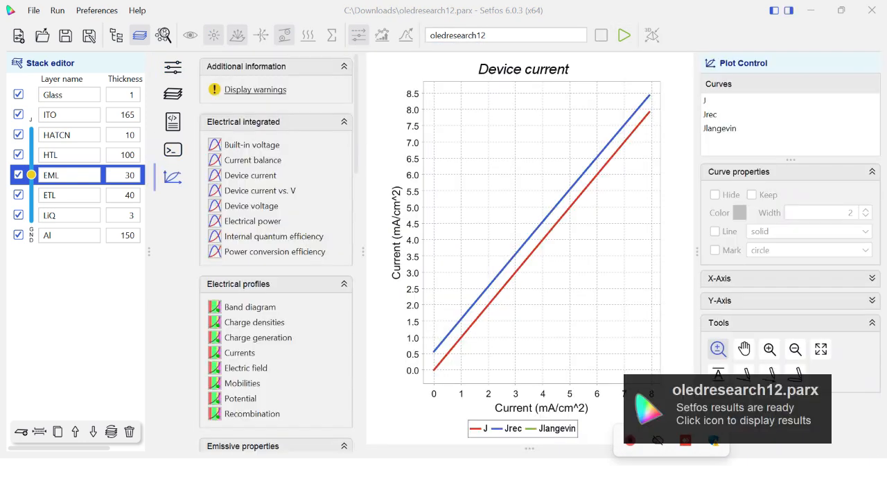
View the electrical integrated plots against current, from built-in voltage and current balance through device voltage to internal quantum efficiency
{"action": "left_click", "coordinate": [252, 145]}
{"action": "left_click", "coordinate": [253, 160]}
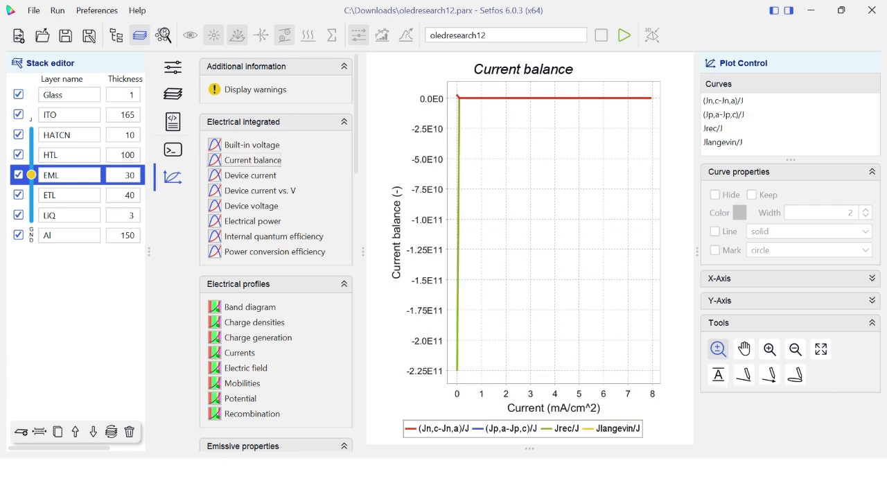
{"action": "left_click", "coordinate": [251, 175]}
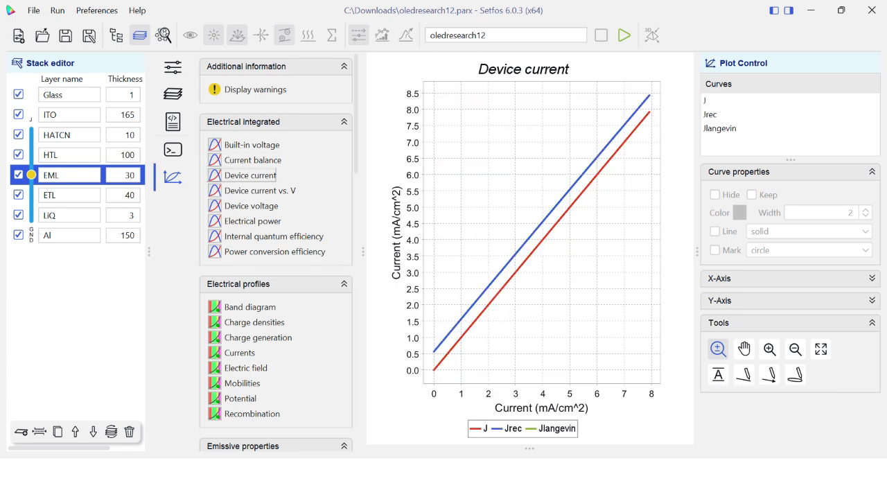
{"action": "left_click", "coordinate": [259, 191]}
{"action": "left_click", "coordinate": [251, 206]}
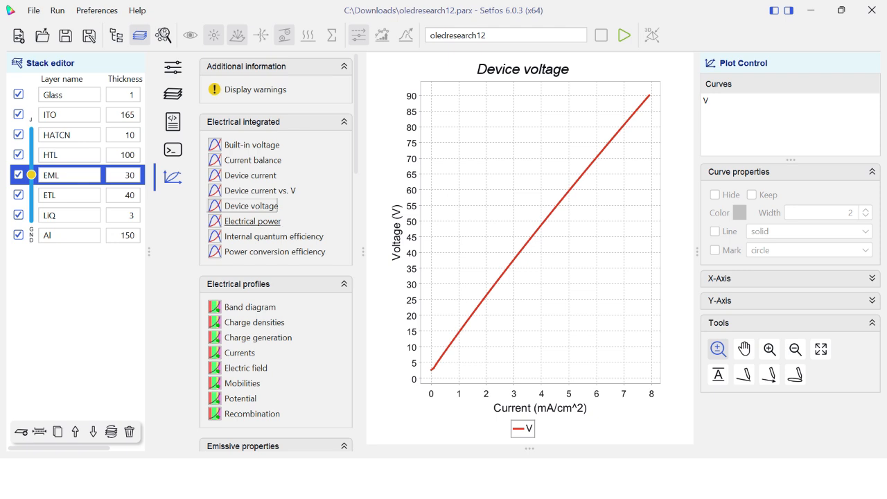
{"action": "left_click", "coordinate": [252, 221]}
{"action": "left_click", "coordinate": [273, 236]}
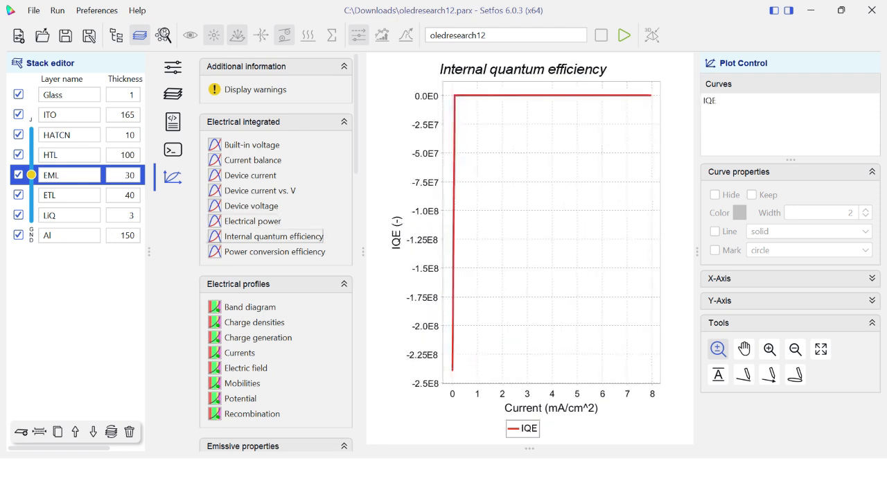
Show the power conversion efficiency plot and set its Y-axis to logarithmic and inverted
{"action": "left_click", "coordinate": [274, 252]}
{"action": "left_click", "coordinate": [872, 300]}
{"action": "left_click", "coordinate": [715, 354]}
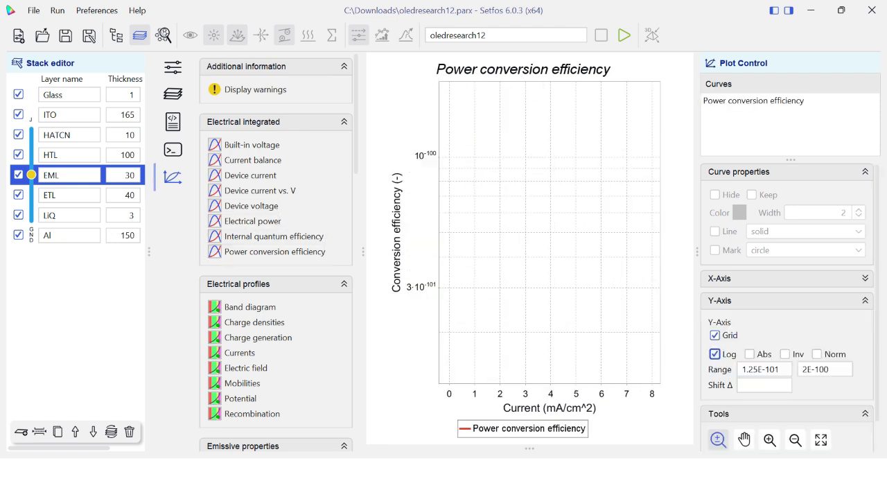
{"action": "left_click", "coordinate": [750, 355]}
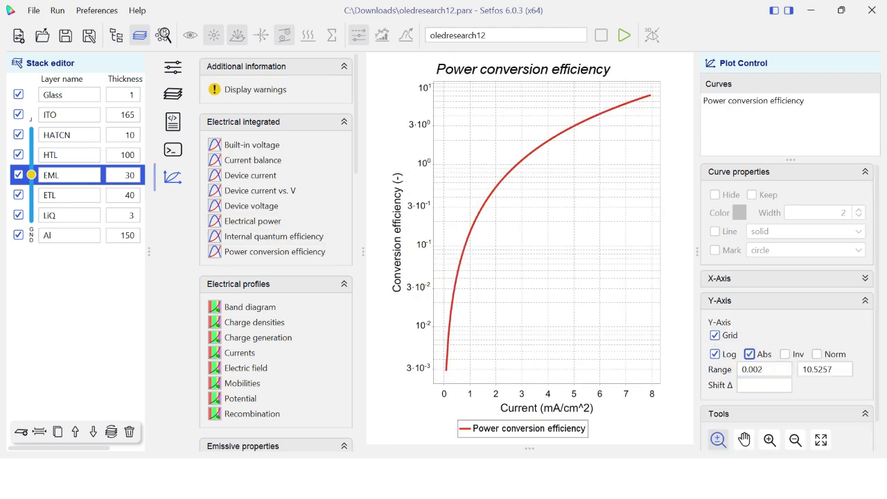
{"action": "left_click", "coordinate": [785, 354]}
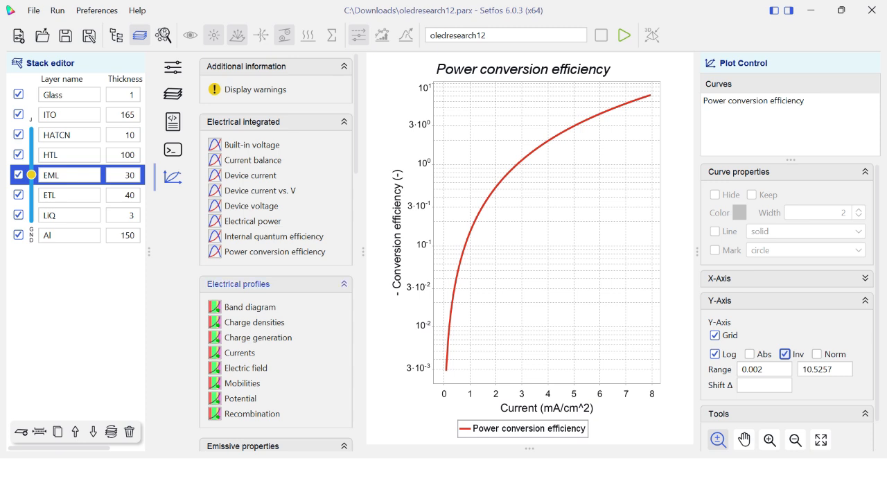
Collapse the Electrical profiles, Emissive properties and Numerics plot groups
{"action": "left_click", "coordinate": [243, 284]}
{"action": "left_click", "coordinate": [243, 311]}
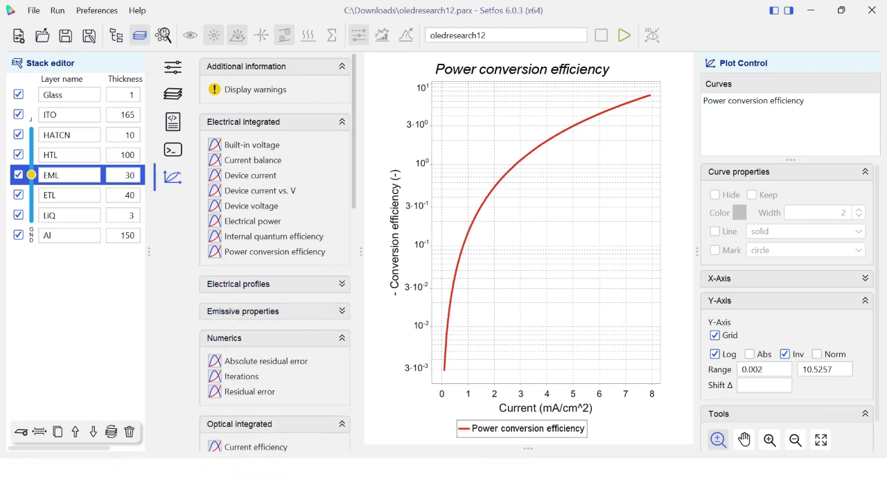
{"action": "scroll", "coordinate": [276, 277], "scroll_direction": "down", "scroll_amount": 5}
{"action": "left_click", "coordinate": [243, 157]}
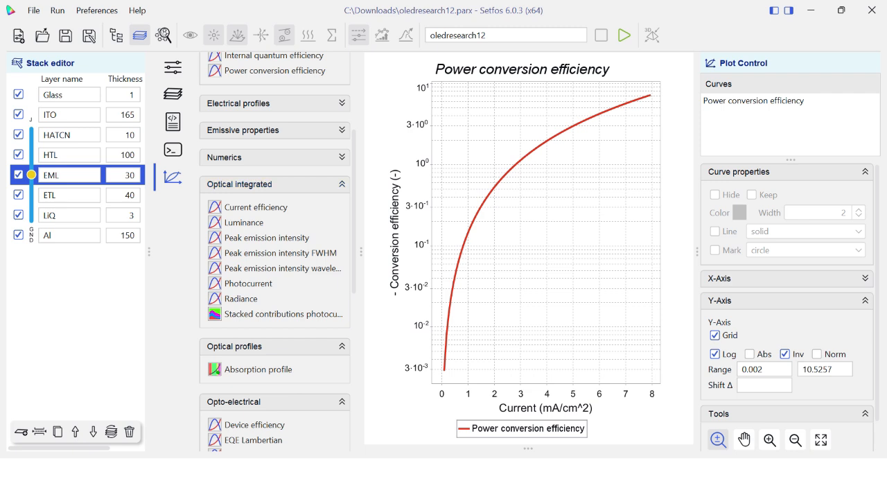
Show the current efficiency plot against current with a logarithmic, normalized Y-axis
{"action": "left_click", "coordinate": [255, 207]}
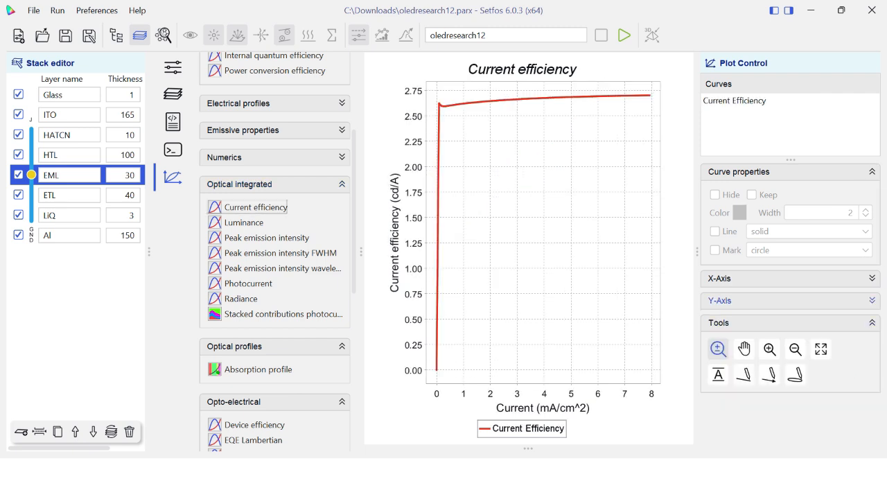
{"action": "left_click", "coordinate": [721, 300]}
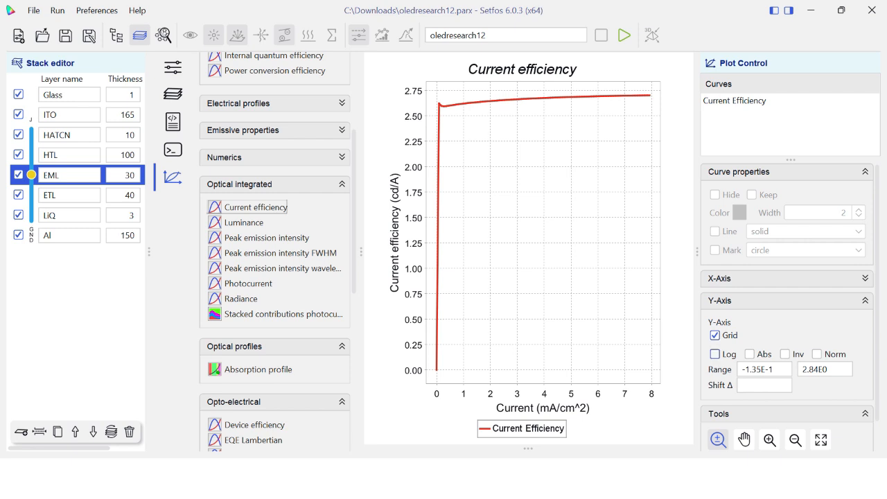
{"action": "left_click", "coordinate": [715, 354]}
{"action": "left_click", "coordinate": [750, 353]}
{"action": "left_click", "coordinate": [785, 354]}
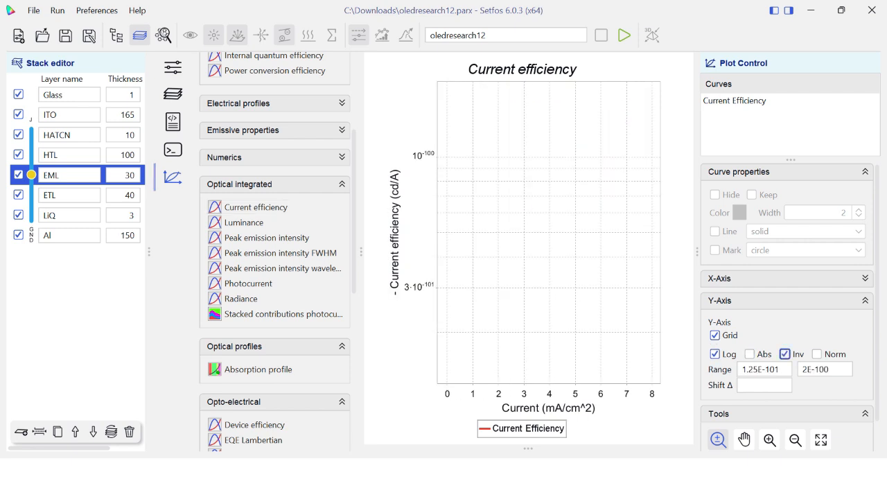
{"action": "left_click", "coordinate": [817, 354]}
{"action": "left_click", "coordinate": [785, 354]}
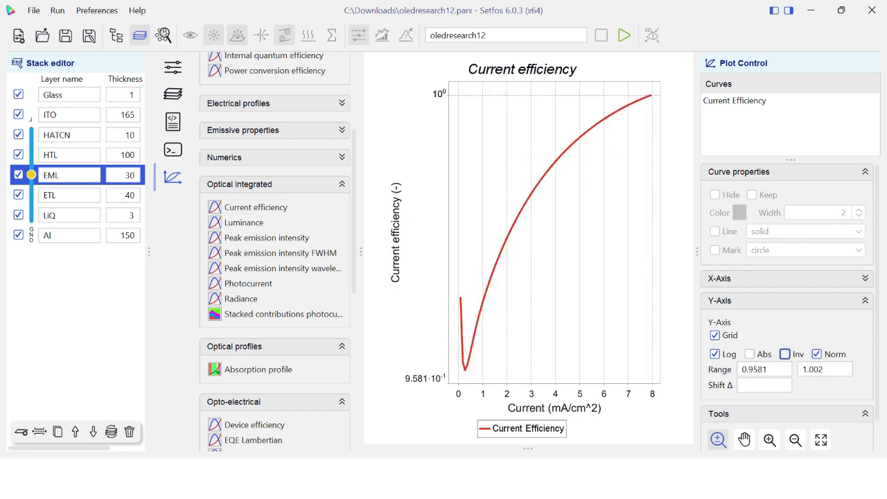
View the luminance, peak emission intensity, peak emission FWHM and photocurrent plots against current
{"action": "left_click", "coordinate": [244, 223]}
{"action": "left_click", "coordinate": [267, 238]}
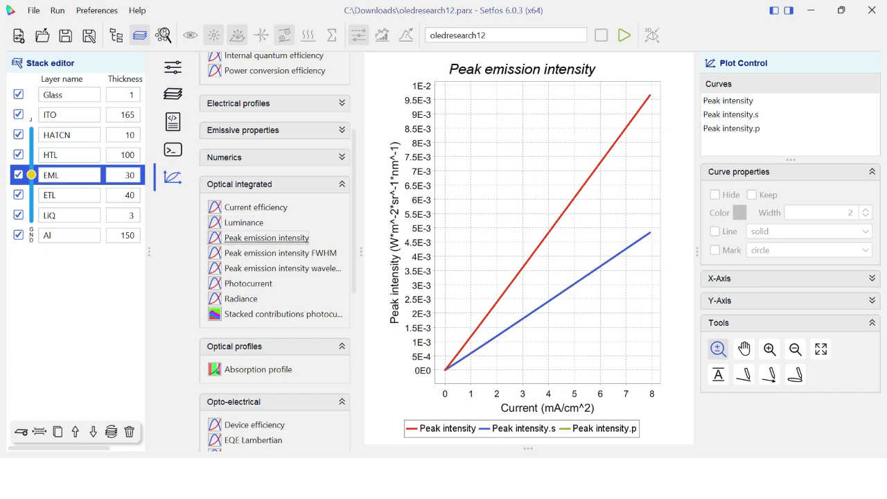
{"action": "left_click", "coordinate": [280, 253]}
{"action": "left_click", "coordinate": [249, 284]}
Show the radiance plot with logarithmic, absolute Y-axis values and check its data and image export options
{"action": "left_click", "coordinate": [241, 299]}
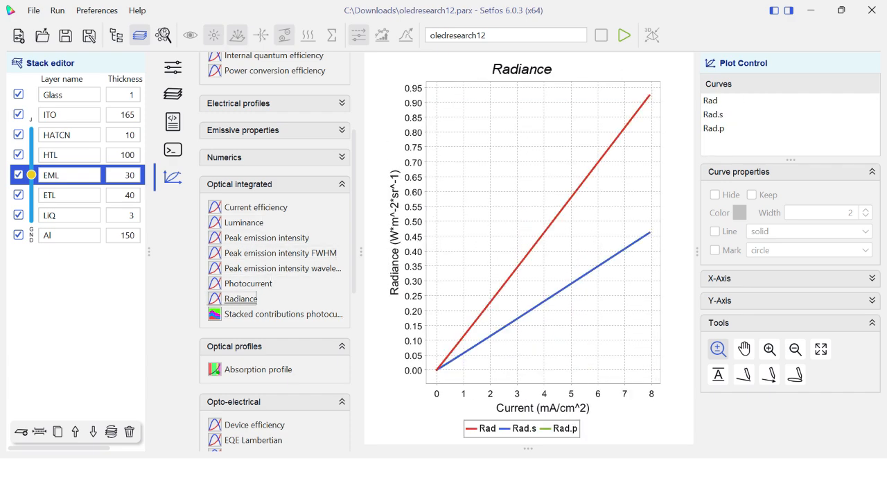
{"action": "left_click", "coordinate": [789, 300]}
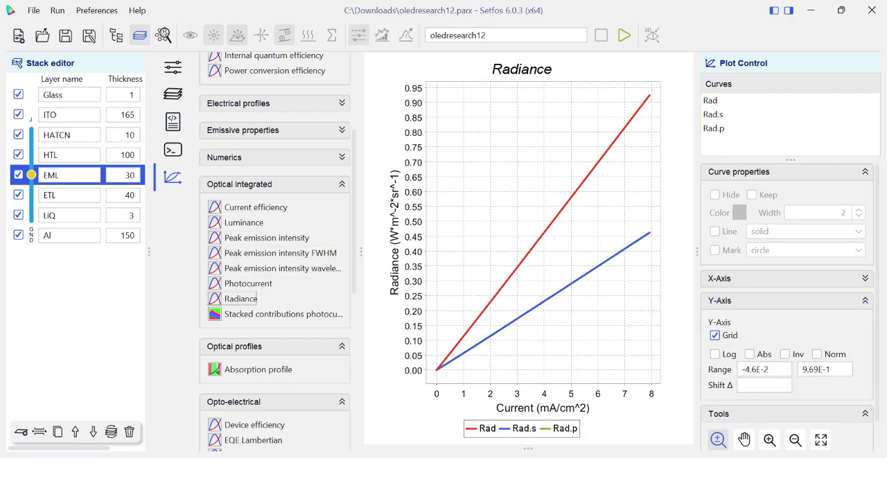
{"action": "left_click", "coordinate": [716, 355]}
{"action": "left_click", "coordinate": [750, 354]}
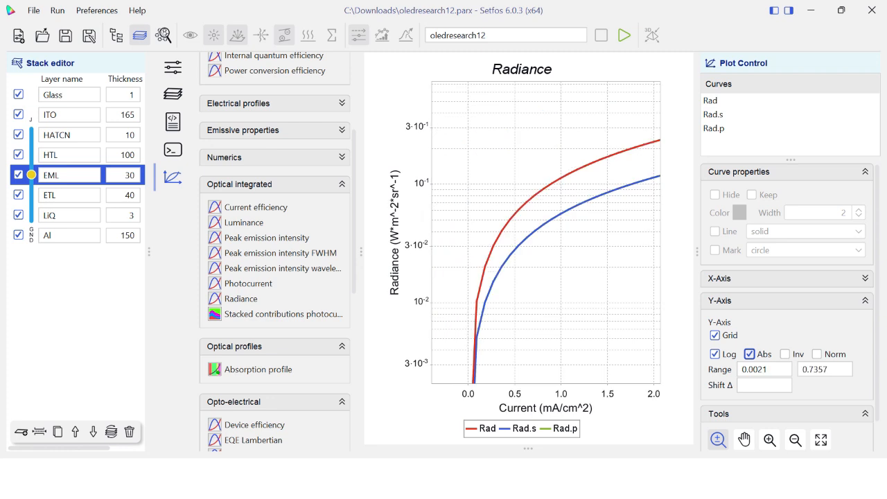
{"action": "right_click", "coordinate": [582, 245]}
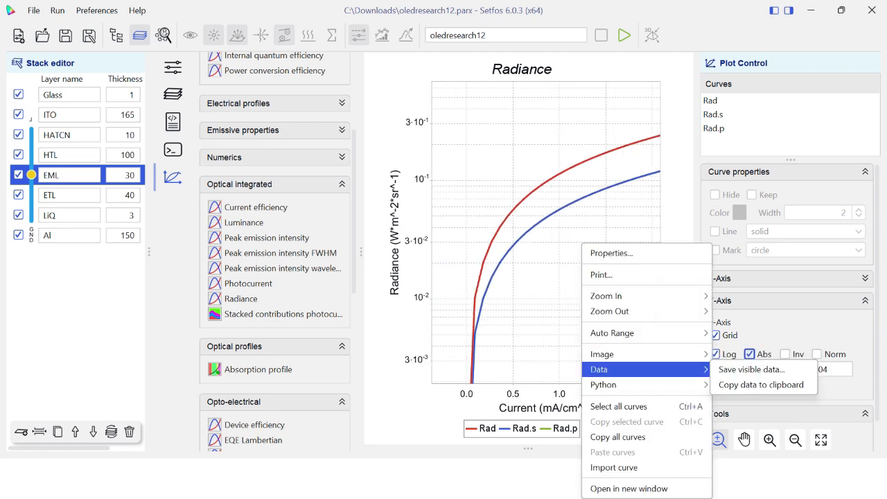
{"action": "mouse_move", "coordinate": [602, 355]}
View the stacked photocurrent contributions, device efficiency, EQE Lambertian and generated photons plots against current
{"action": "left_click", "coordinate": [278, 314]}
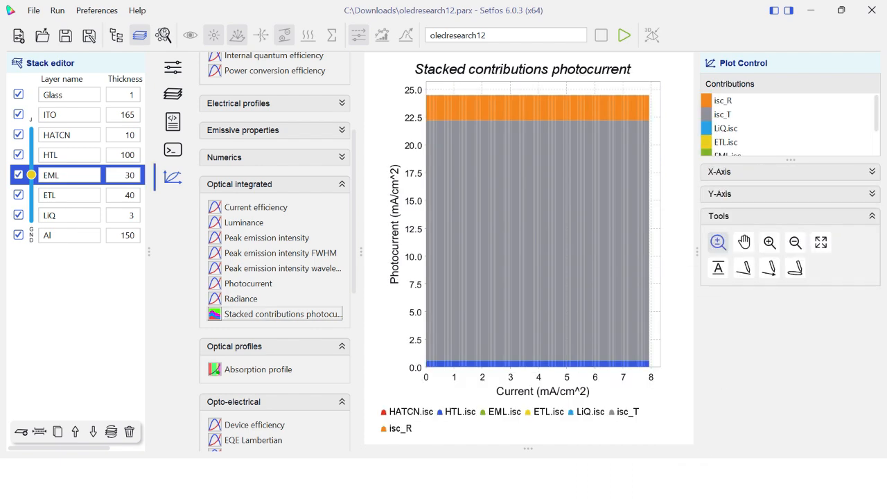
{"action": "left_click", "coordinate": [254, 425]}
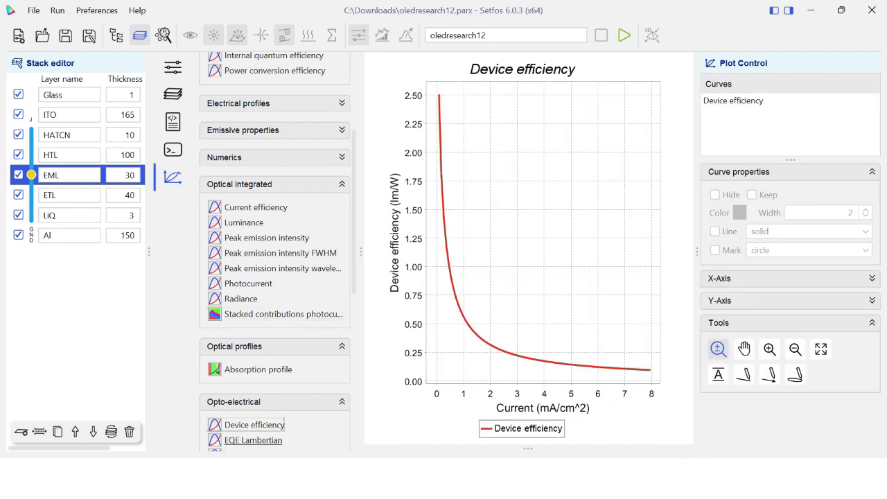
{"action": "left_click", "coordinate": [253, 440]}
{"action": "scroll", "coordinate": [275, 252], "scroll_direction": "down", "scroll_amount": 5}
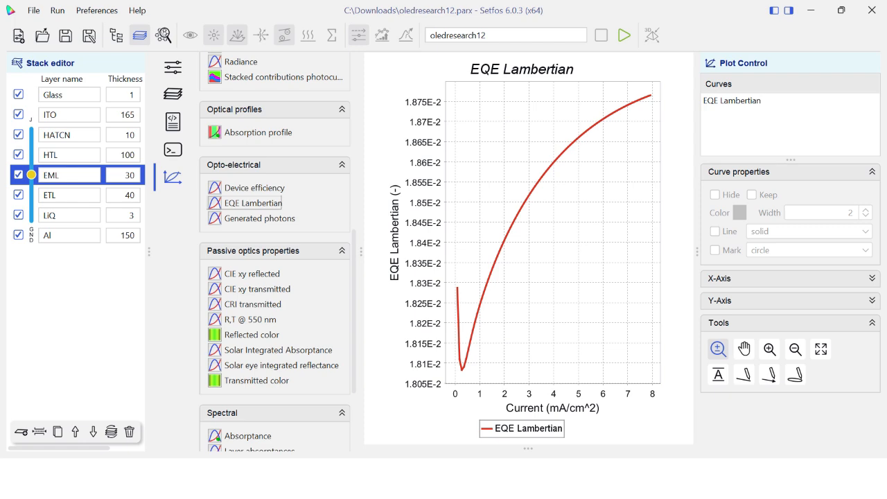
{"action": "scroll", "coordinate": [276, 252], "scroll_direction": "down", "scroll_amount": 2}
{"action": "left_click", "coordinate": [256, 202]}
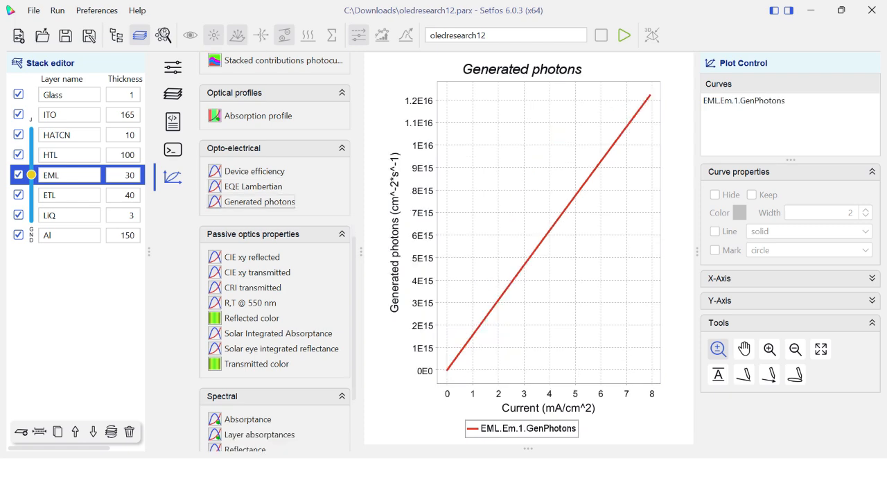
View the spectral absorptance and layer absorptances plots, and collapse the Spectral group
{"action": "left_click", "coordinate": [247, 419]}
{"action": "left_click", "coordinate": [260, 434]}
{"action": "left_click", "coordinate": [275, 397]}
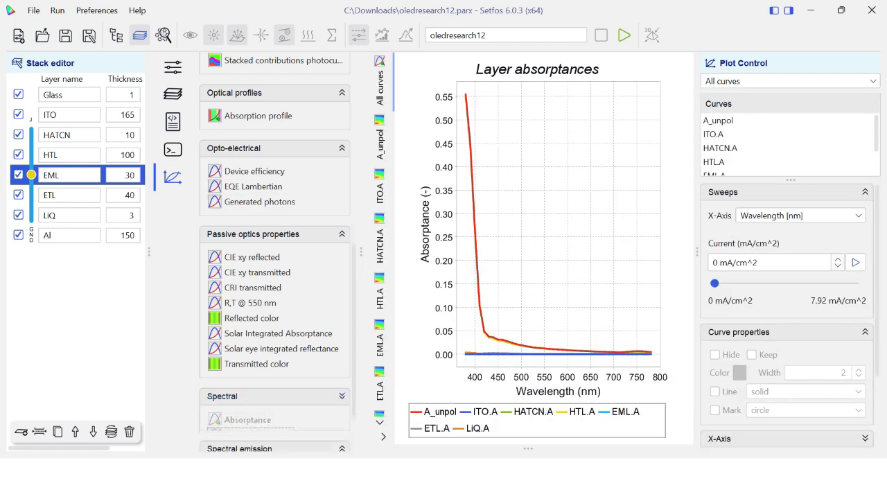
View the spectral emission plots for emission, normalized emission and white emission
{"action": "scroll", "coordinate": [213, 51], "scroll_direction": "down", "scroll_amount": 1}
{"action": "left_click", "coordinate": [239, 401]}
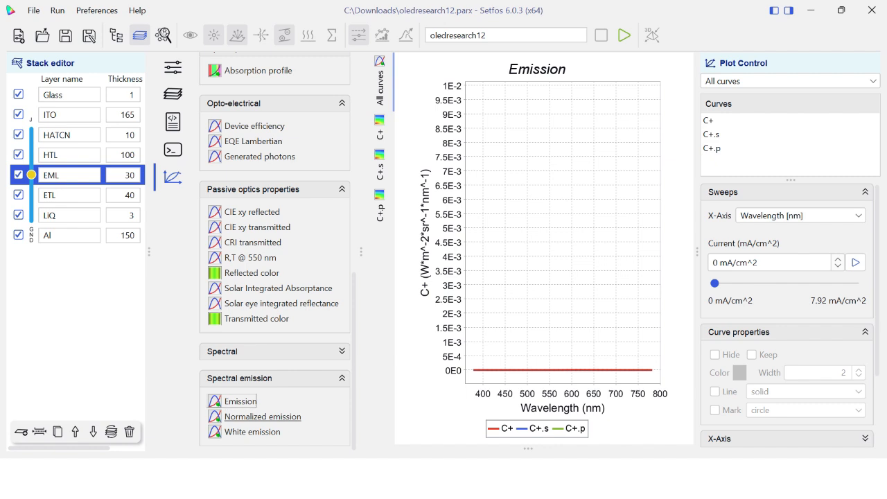
{"action": "left_click", "coordinate": [262, 417]}
{"action": "left_click", "coordinate": [252, 432]}
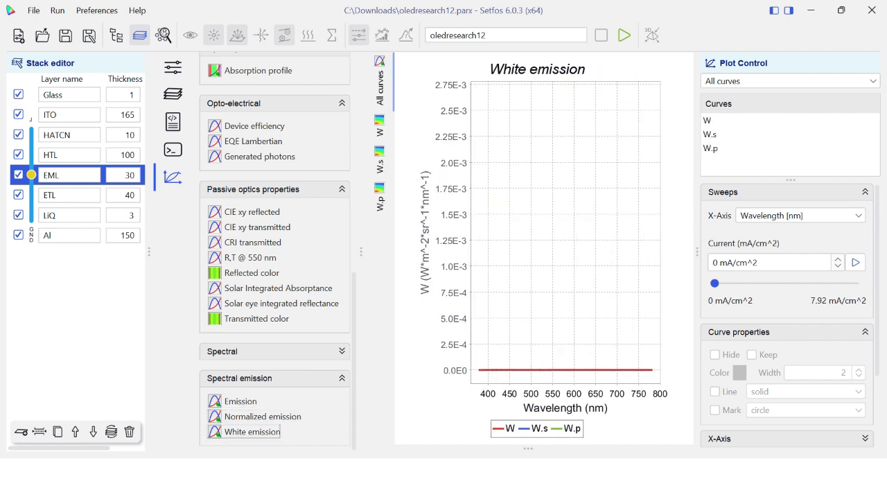
Return to the sweep settings and examine the available emitter, electrode and optical sweep parameters
{"action": "left_click", "coordinate": [173, 67]}
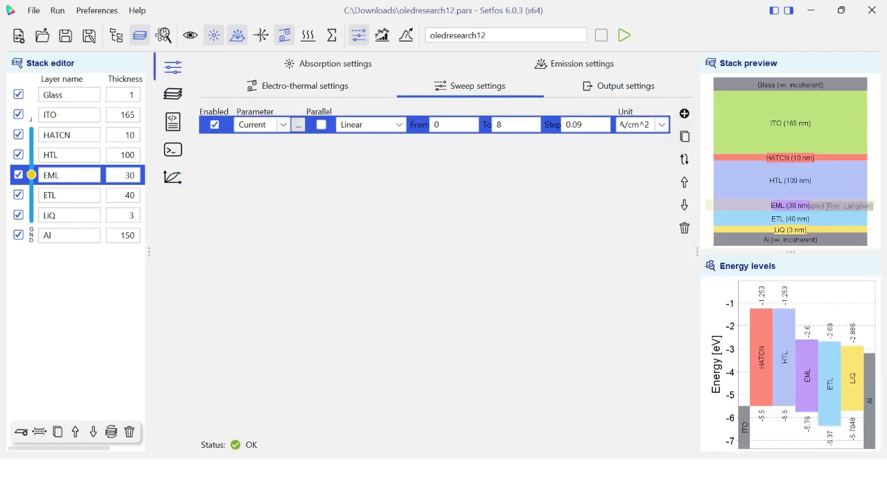
{"action": "left_click", "coordinate": [298, 124]}
{"action": "mouse_move", "coordinate": [326, 174]}
{"action": "mouse_move", "coordinate": [392, 175]}
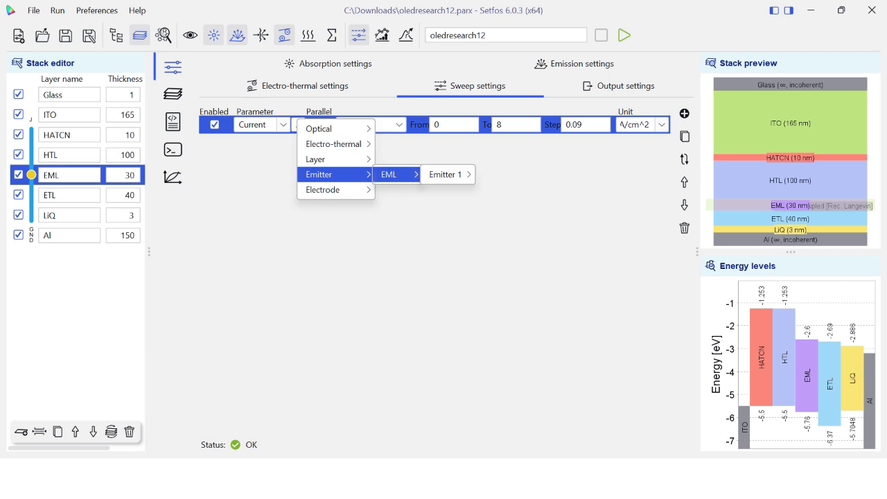
{"action": "mouse_move", "coordinate": [446, 175]}
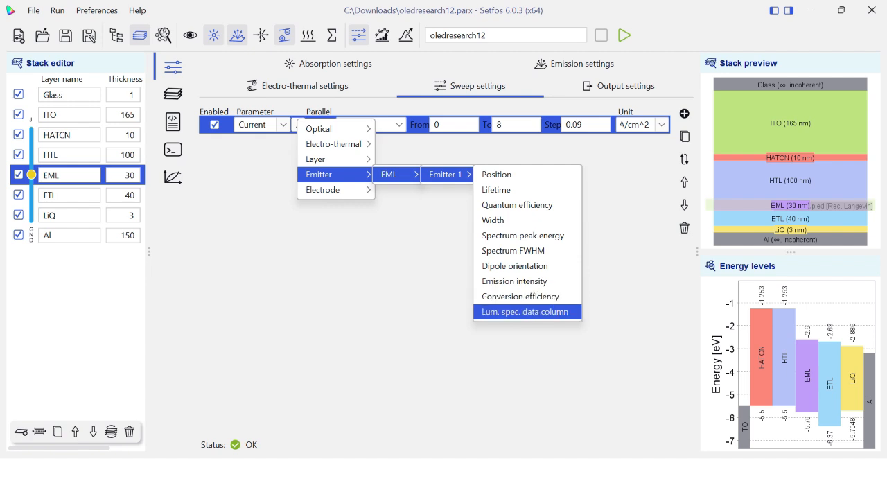
{"action": "mouse_move", "coordinate": [324, 190]}
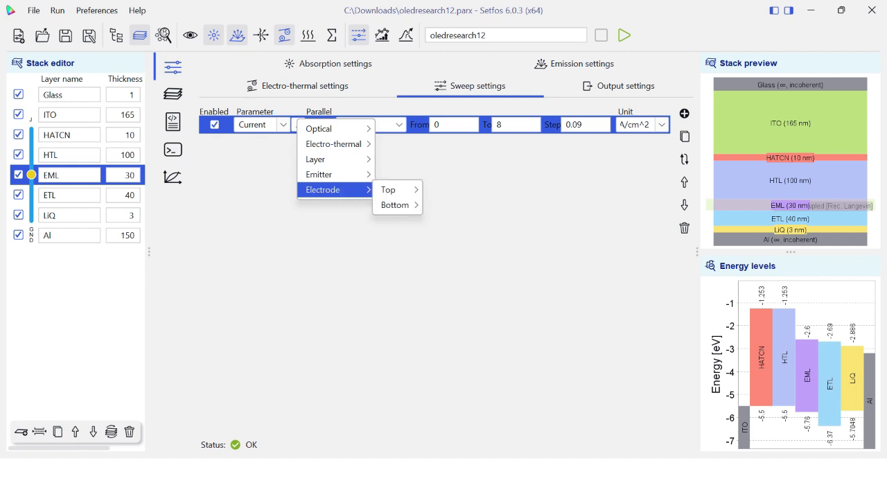
{"action": "mouse_move", "coordinate": [389, 190]}
{"action": "mouse_move", "coordinate": [320, 129]}
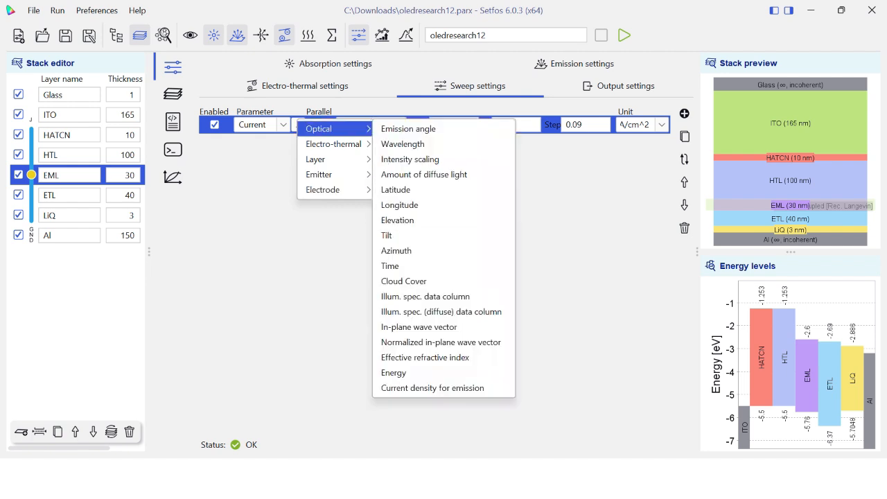
Switch to the SETFOS paper PDF in Edge and examine the current density, luminance and EQE roll-off plots in Fig. 3
{"action": "key", "text": "super"}
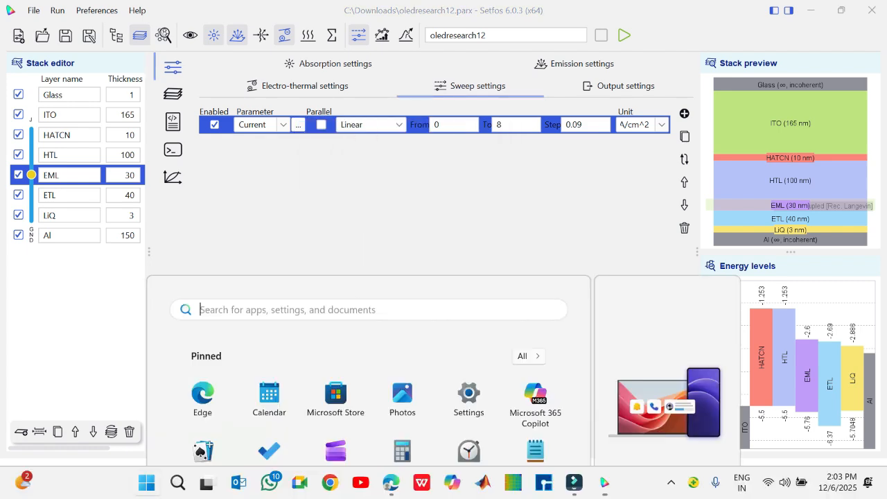
{"action": "mouse_move", "coordinate": [392, 483]}
{"action": "left_click", "coordinate": [393, 423]}
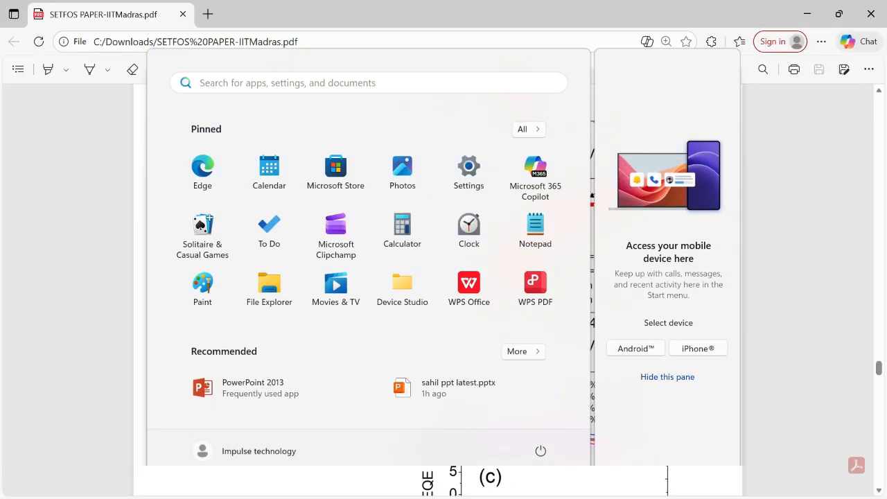
{"action": "scroll", "coordinate": [438, 292], "scroll_direction": "up", "scroll_amount": 1}
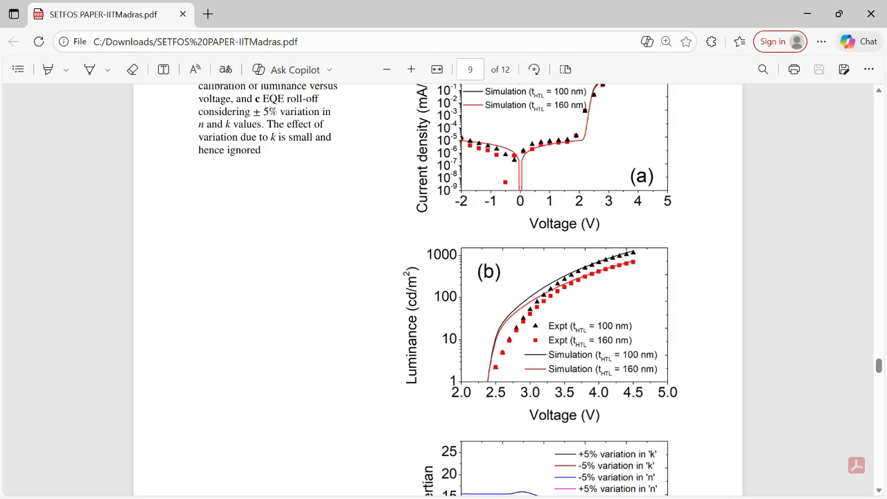
{"action": "scroll", "coordinate": [438, 292], "scroll_direction": "down", "scroll_amount": 1}
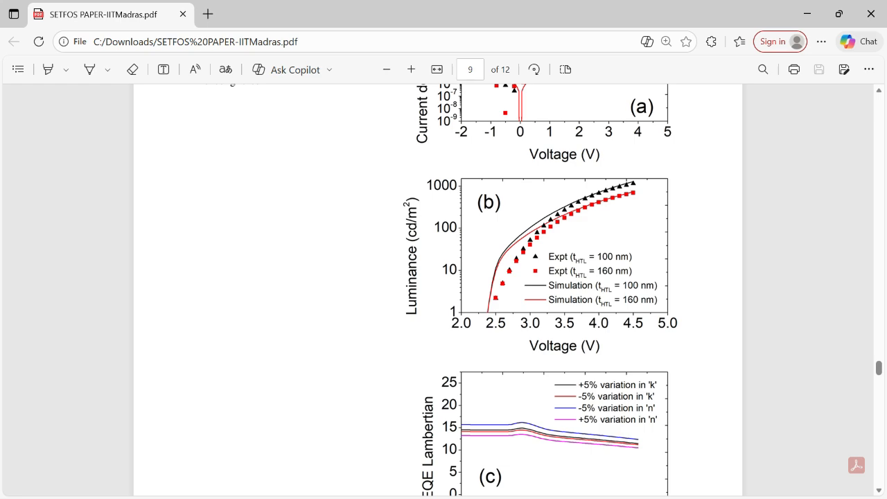
{"action": "scroll", "coordinate": [438, 291], "scroll_direction": "up", "scroll_amount": 3}
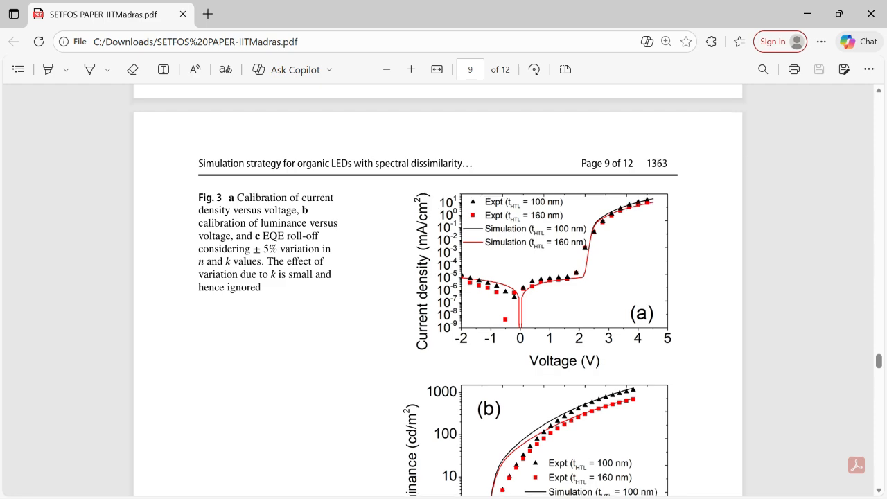
{"action": "scroll", "coordinate": [439, 291], "scroll_direction": "down", "scroll_amount": 2}
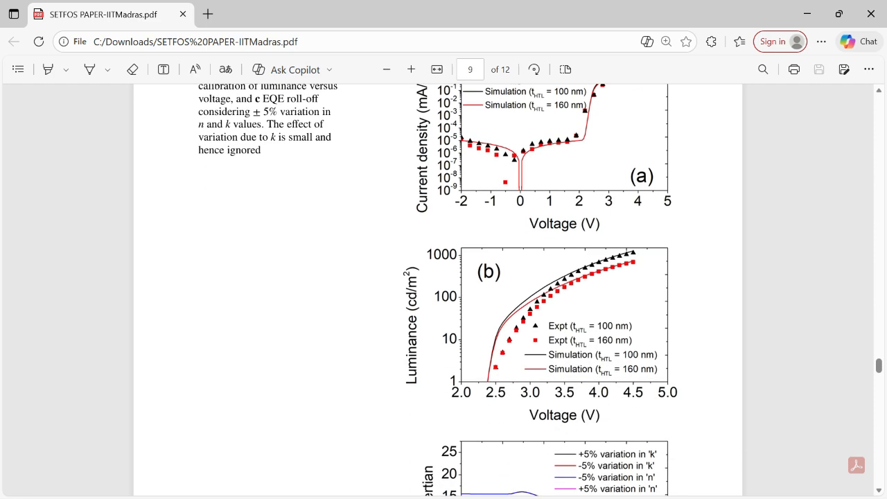
Read section 4.3 on refractive index variation, the Fig. 4 calibrated characteristics, and the paper's conclusion and supplementary information
{"action": "scroll", "coordinate": [438, 291], "scroll_direction": "up", "scroll_amount": 7}
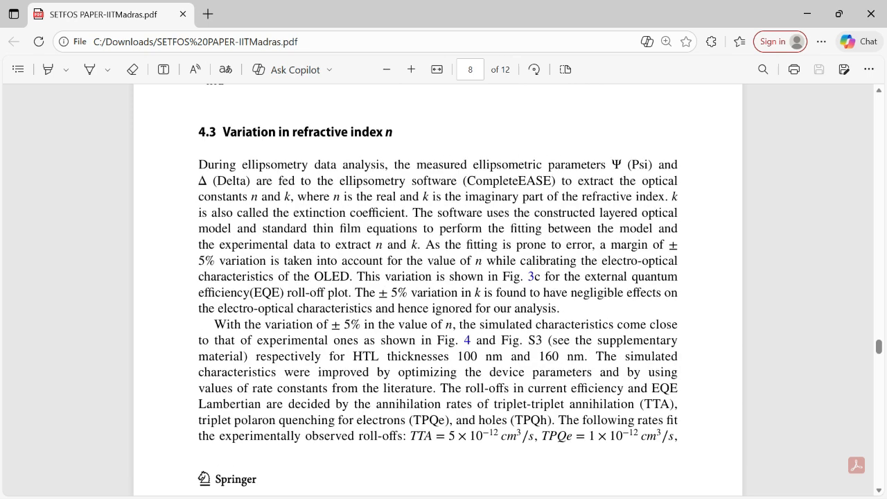
{"action": "scroll", "coordinate": [439, 291], "scroll_direction": "down", "scroll_amount": 3}
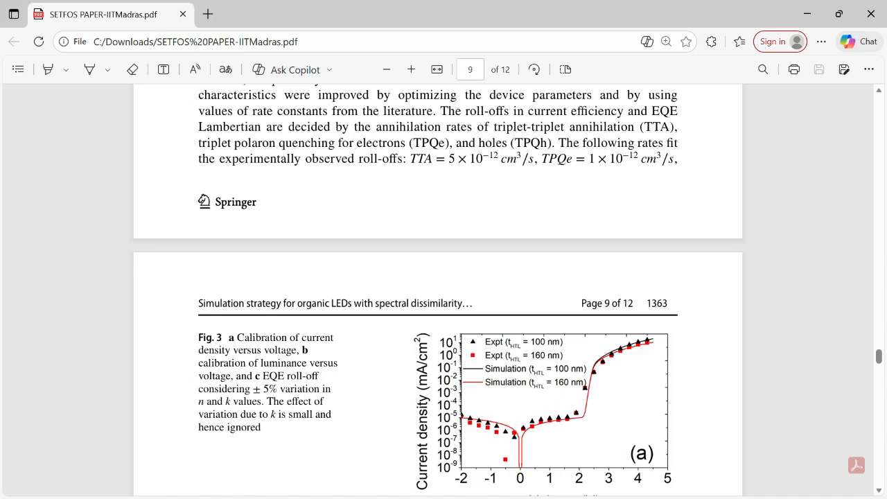
{"action": "scroll", "coordinate": [438, 291], "scroll_direction": "down", "scroll_amount": 15}
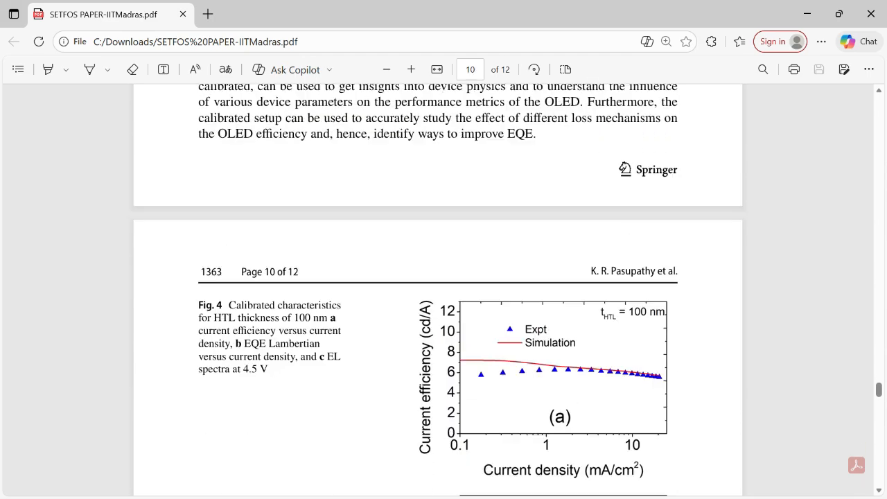
{"action": "scroll", "coordinate": [438, 291], "scroll_direction": "down", "scroll_amount": 15}
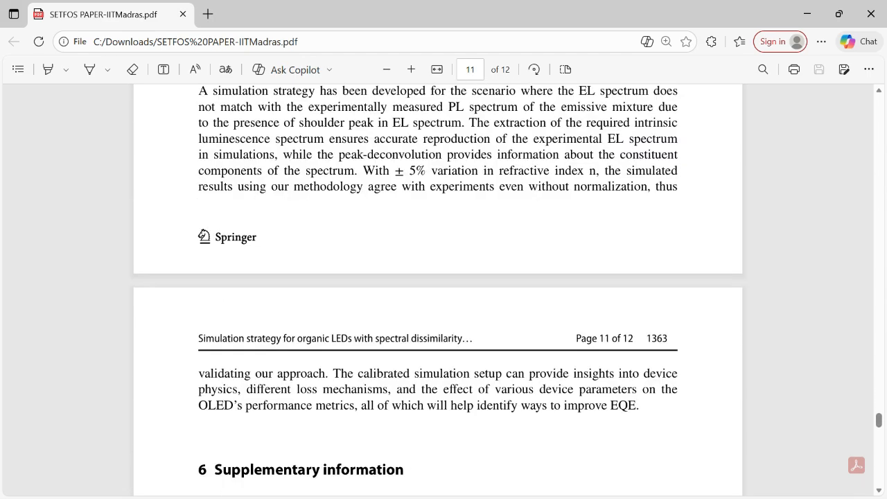
{"action": "scroll", "coordinate": [438, 291], "scroll_direction": "down", "scroll_amount": 4}
{"action": "scroll", "coordinate": [438, 291], "scroll_direction": "down", "scroll_amount": 4}
Go back to page 5 of the paper and examine both OLED stack energy level diagrams in Fig. 1
{"action": "scroll", "coordinate": [438, 291], "scroll_direction": "up", "scroll_amount": 15}
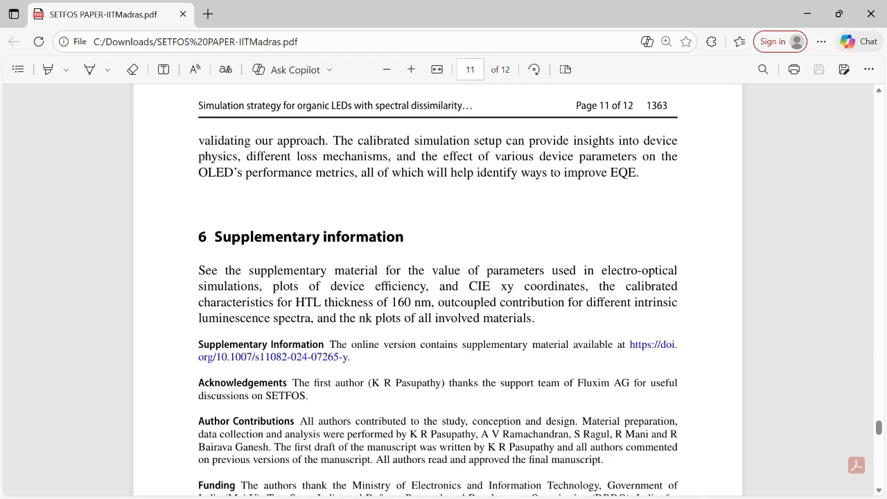
{"action": "scroll", "coordinate": [438, 291], "scroll_direction": "up", "scroll_amount": 20}
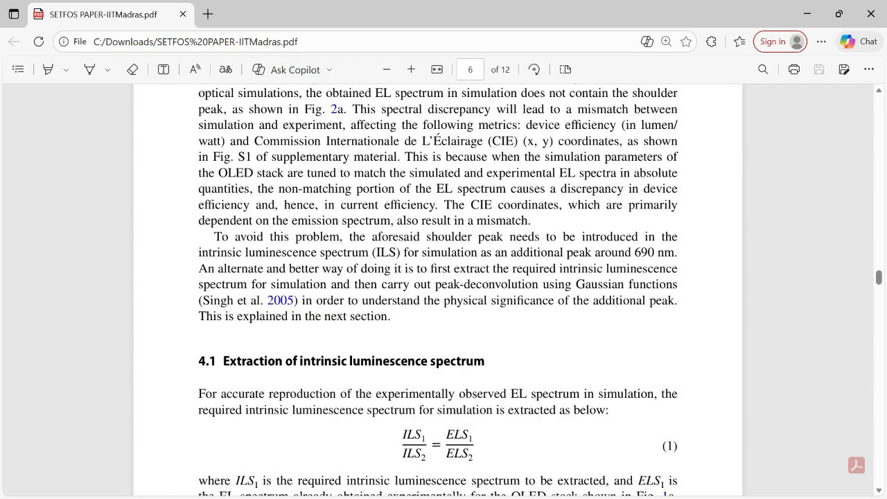
{"action": "scroll", "coordinate": [438, 291], "scroll_direction": "up", "scroll_amount": 15}
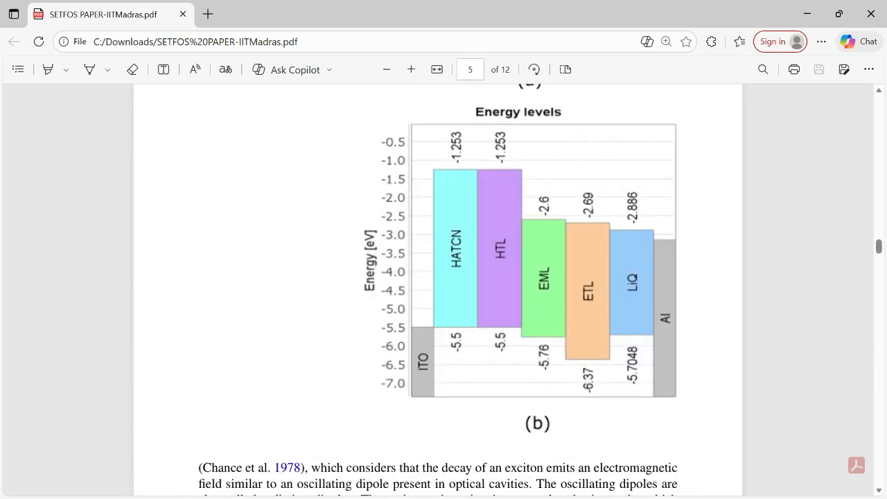
{"action": "scroll", "coordinate": [438, 291], "scroll_direction": "up", "scroll_amount": 1}
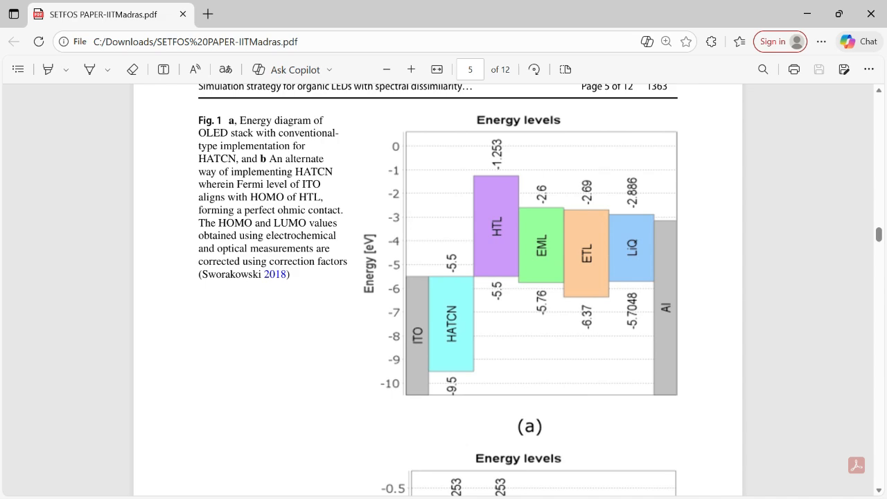
Switch back to the Setfos window with the white emission plot of oledresearch12
{"action": "key", "text": "super"}
{"action": "mouse_move", "coordinate": [603, 484]}
{"action": "left_click", "coordinate": [531, 411]}
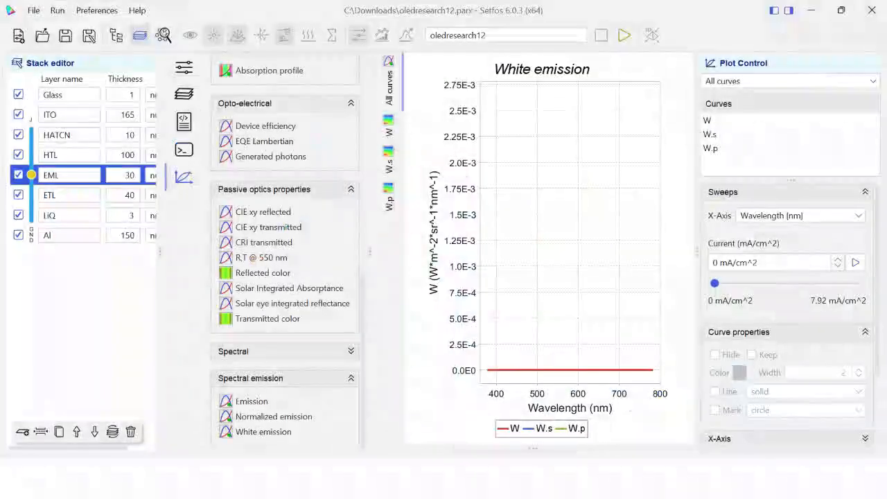